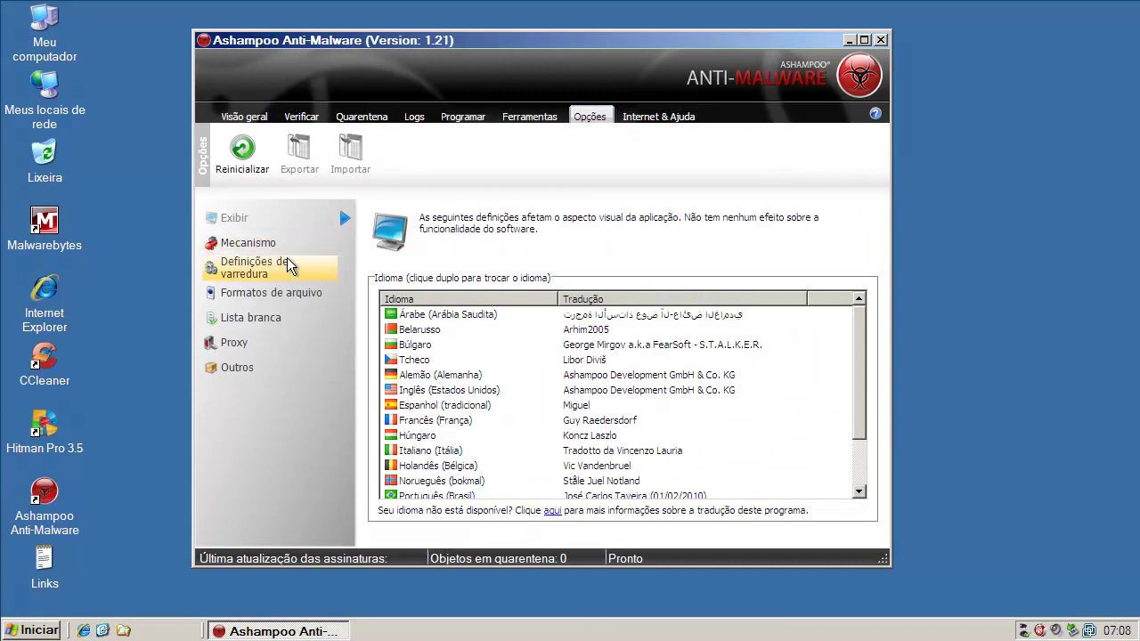
Review the scan engine options in Ashampoo Anti-Malware and run a signature update from the overview, closing the program when done.
{"action": "left_click", "coordinate": [242, 245]}
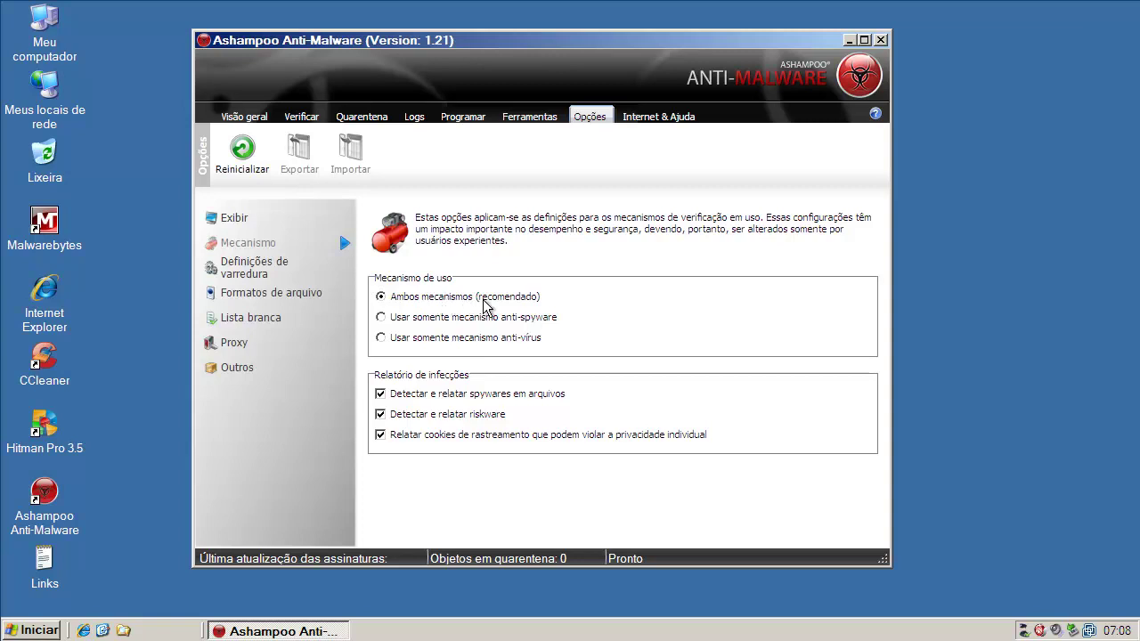
{"action": "left_click", "coordinate": [249, 117]}
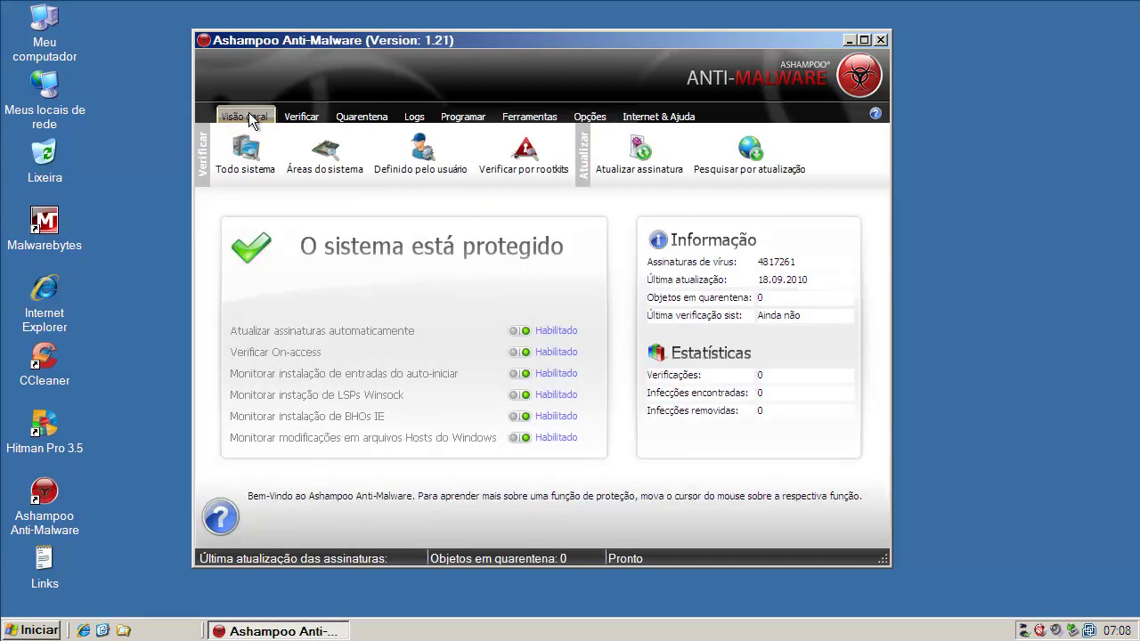
{"action": "left_click", "coordinate": [635, 156]}
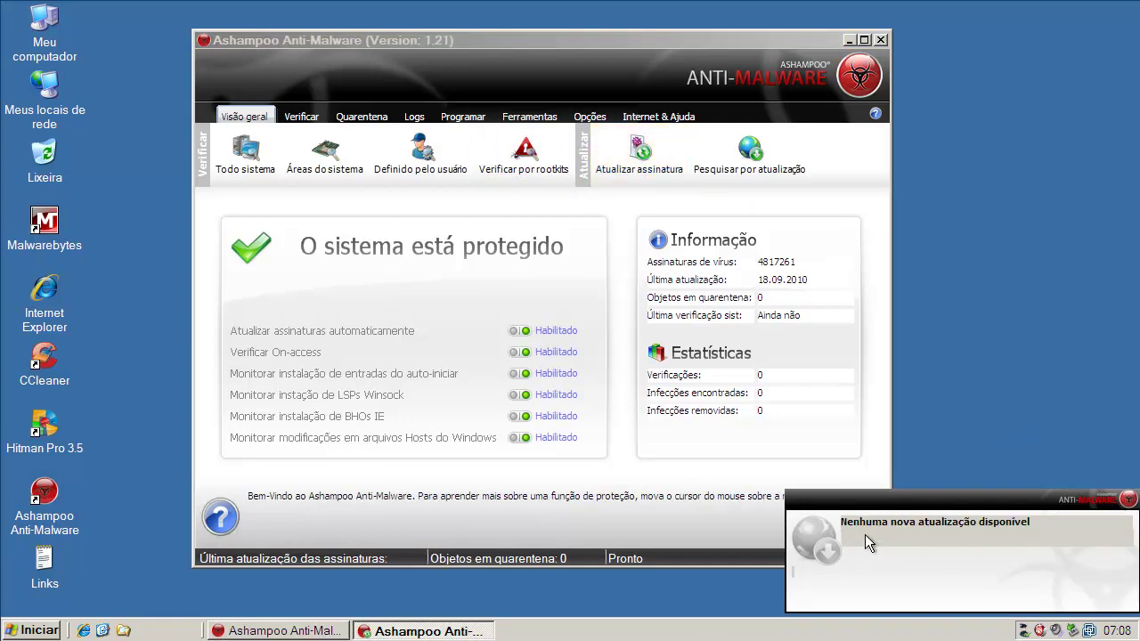
{"action": "left_click", "coordinate": [1128, 500]}
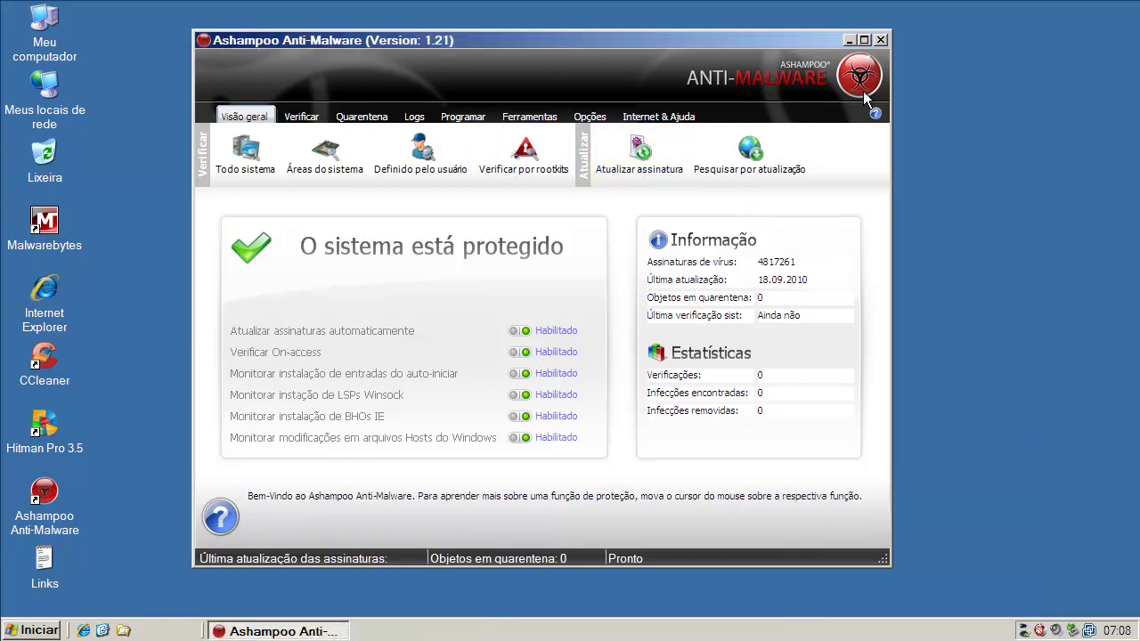
{"action": "left_click", "coordinate": [880, 41]}
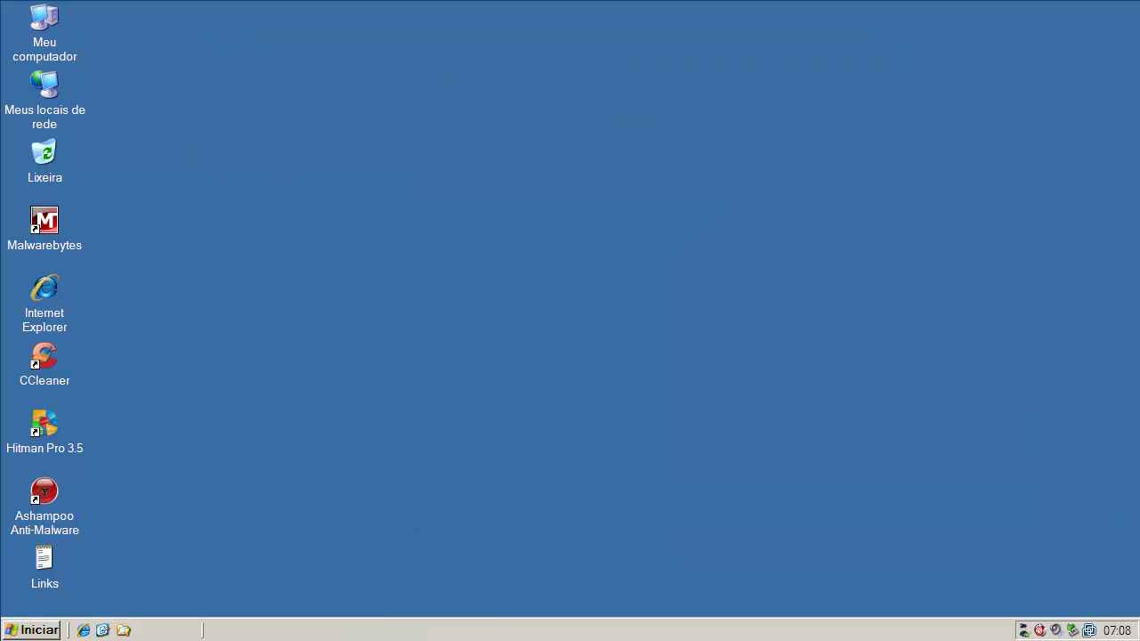
Open the Windows Task Manager and list the processes of all users, sorted alphabetically by image name.
{"action": "right_click", "coordinate": [372, 629]}
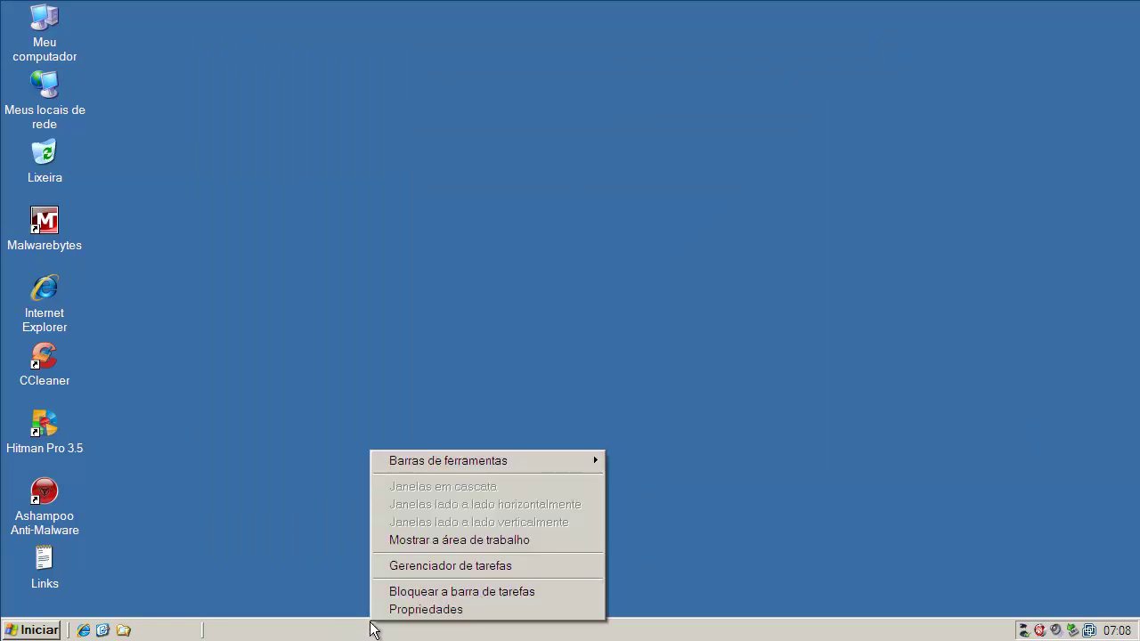
{"action": "left_click", "coordinate": [377, 566]}
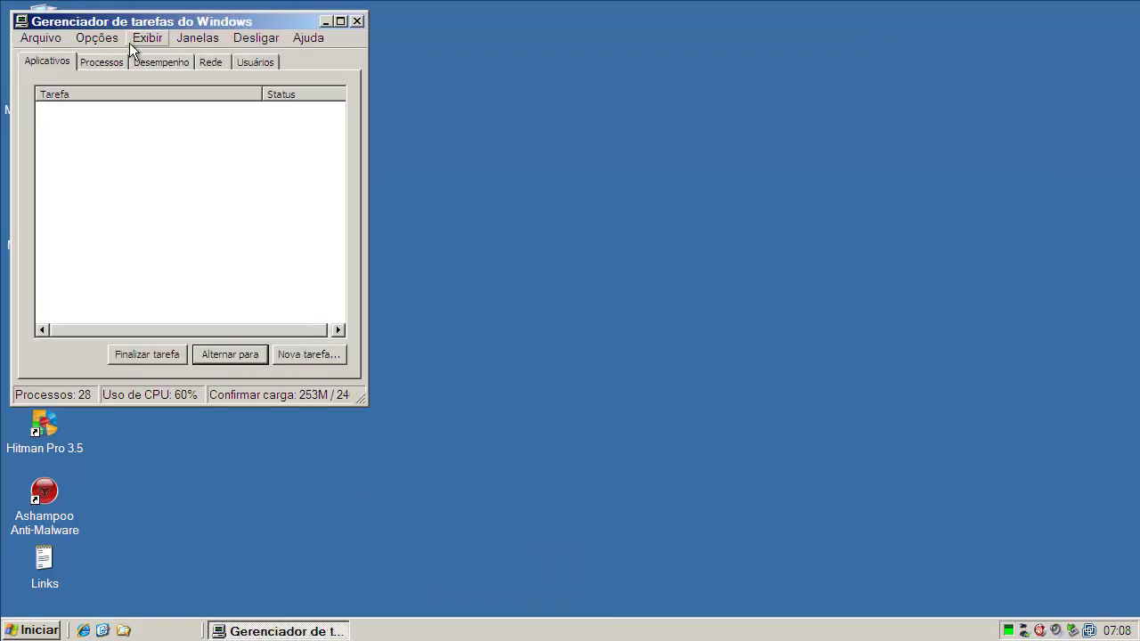
{"action": "left_click", "coordinate": [112, 64]}
{"action": "left_click", "coordinate": [39, 352]}
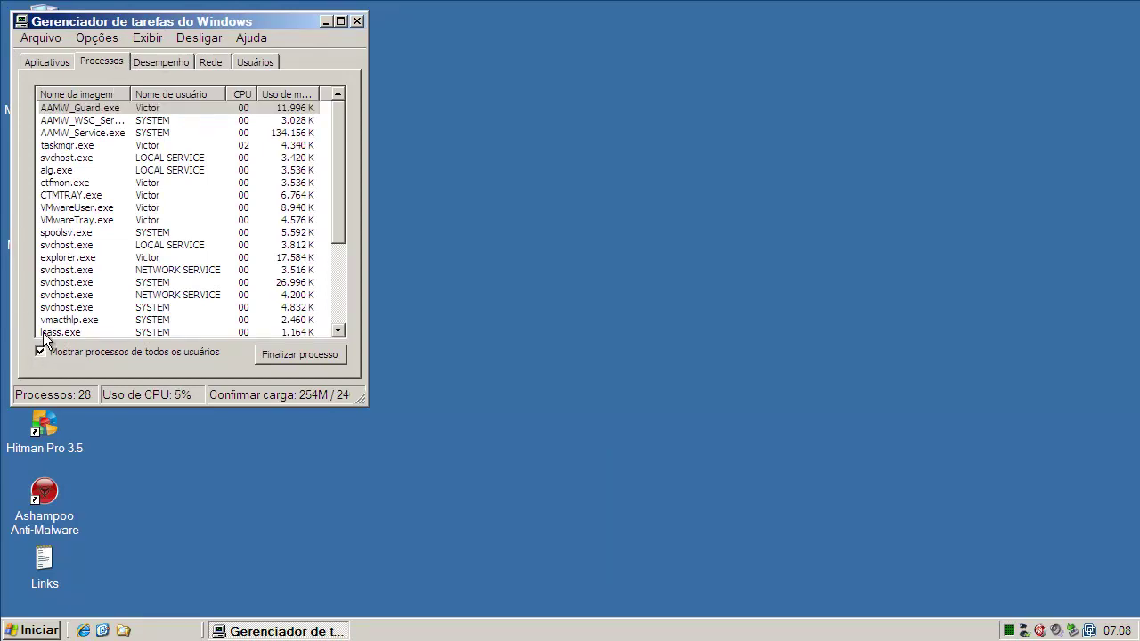
{"action": "left_click", "coordinate": [104, 96]}
{"action": "left_click", "coordinate": [104, 95]}
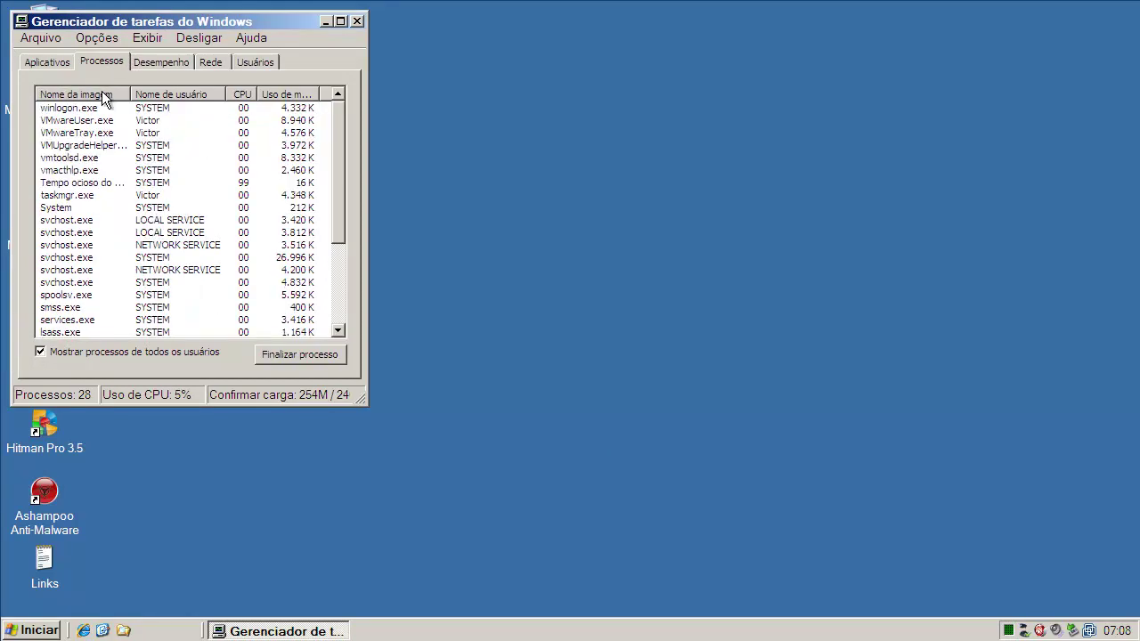
{"action": "left_click", "coordinate": [104, 95]}
Examine the memory use of the AAMW_Guard, AAMW_Service and AAMW_WSC processes, and minimize the Task Manager.
{"action": "left_click", "coordinate": [116, 136]}
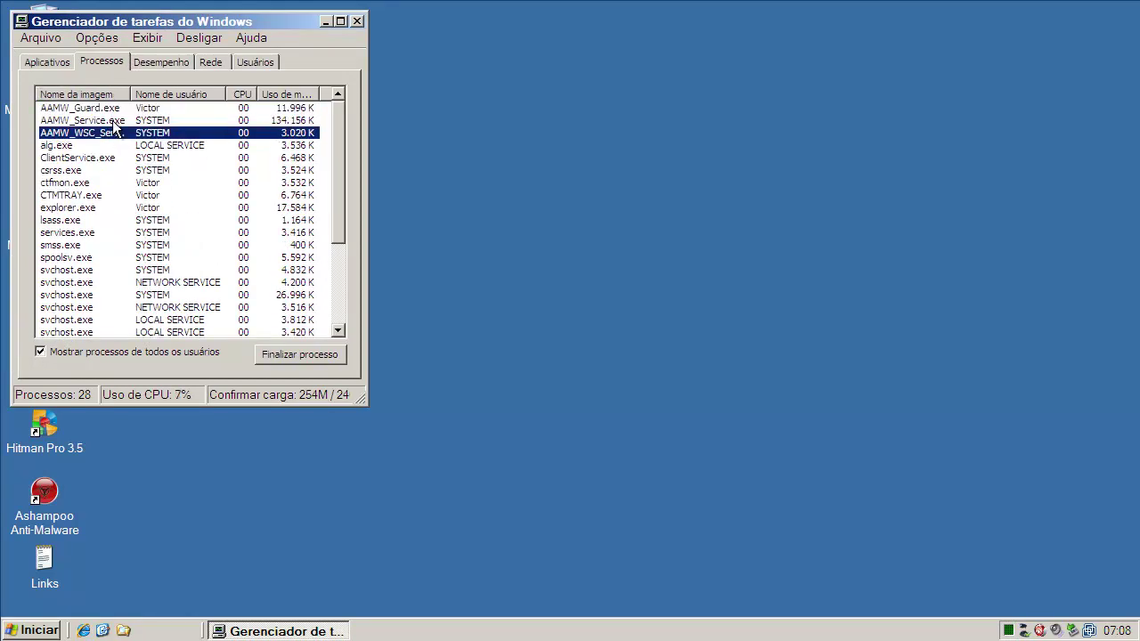
{"action": "left_click", "coordinate": [113, 121]}
{"action": "left_click", "coordinate": [109, 109]}
{"action": "left_click", "coordinate": [108, 124]}
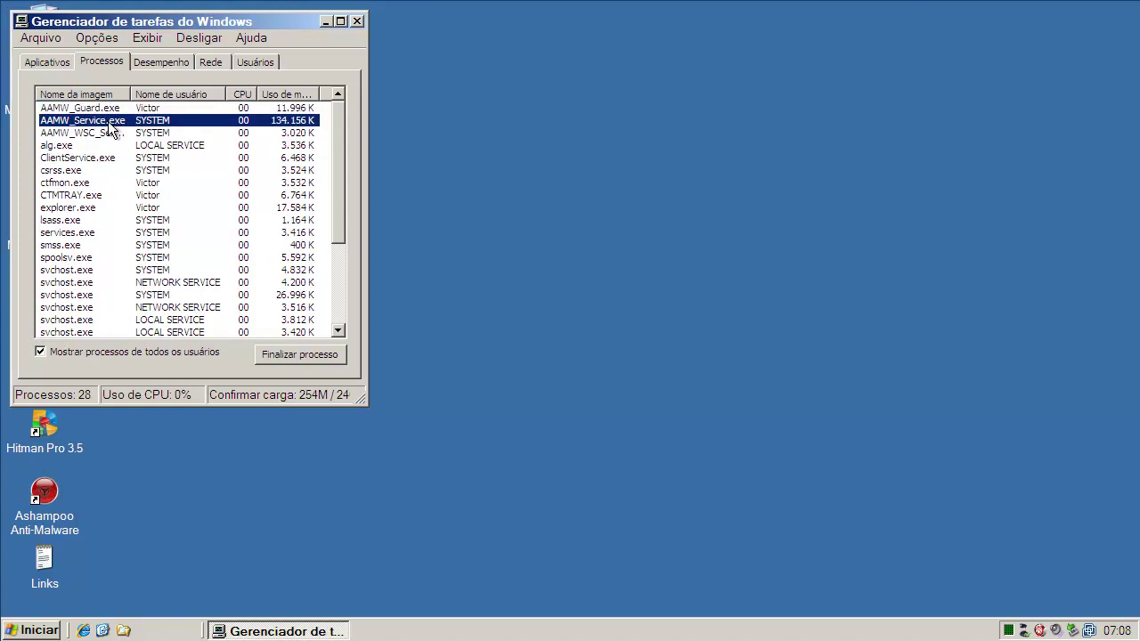
{"action": "left_click", "coordinate": [108, 133]}
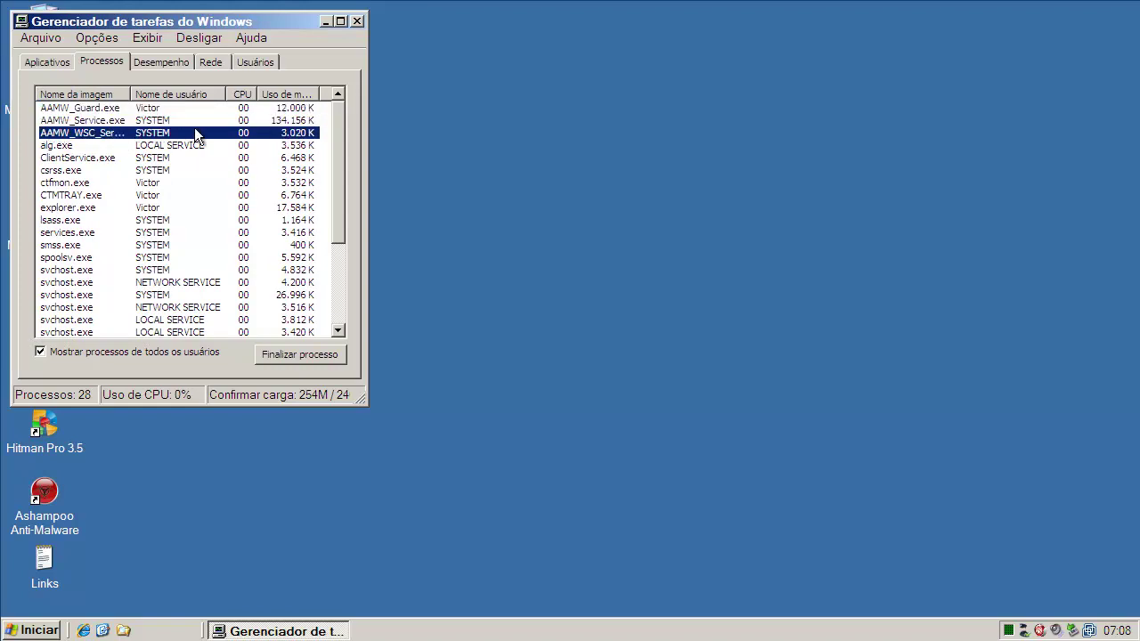
{"action": "left_click_drag", "start_coordinate": [299, 25], "coordinate": [374, 36]}
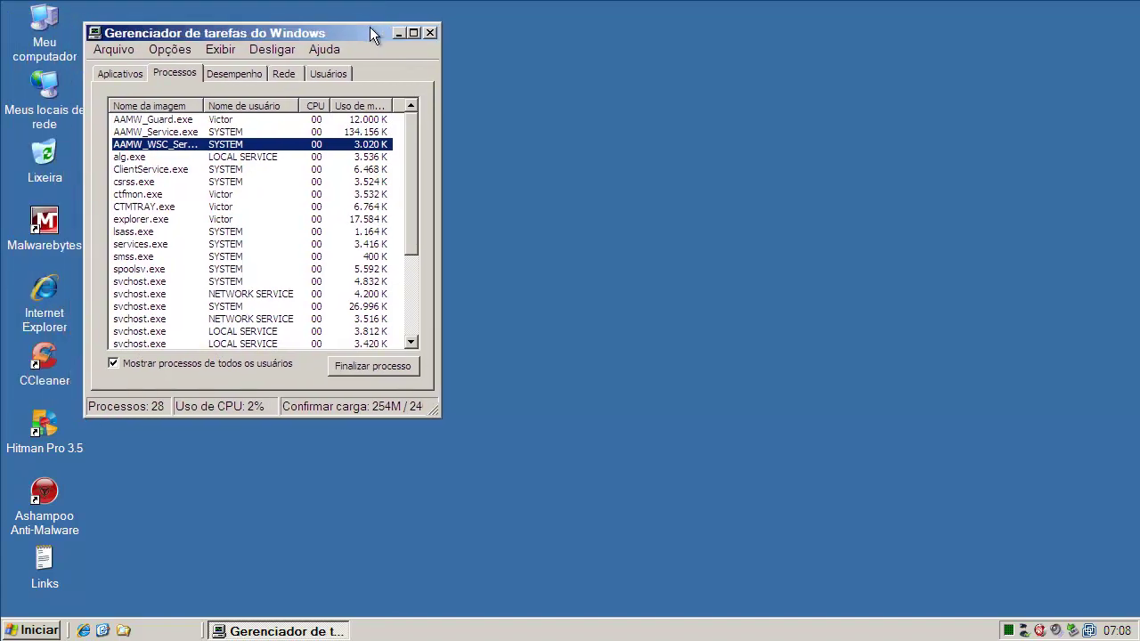
{"action": "left_click", "coordinate": [372, 119]}
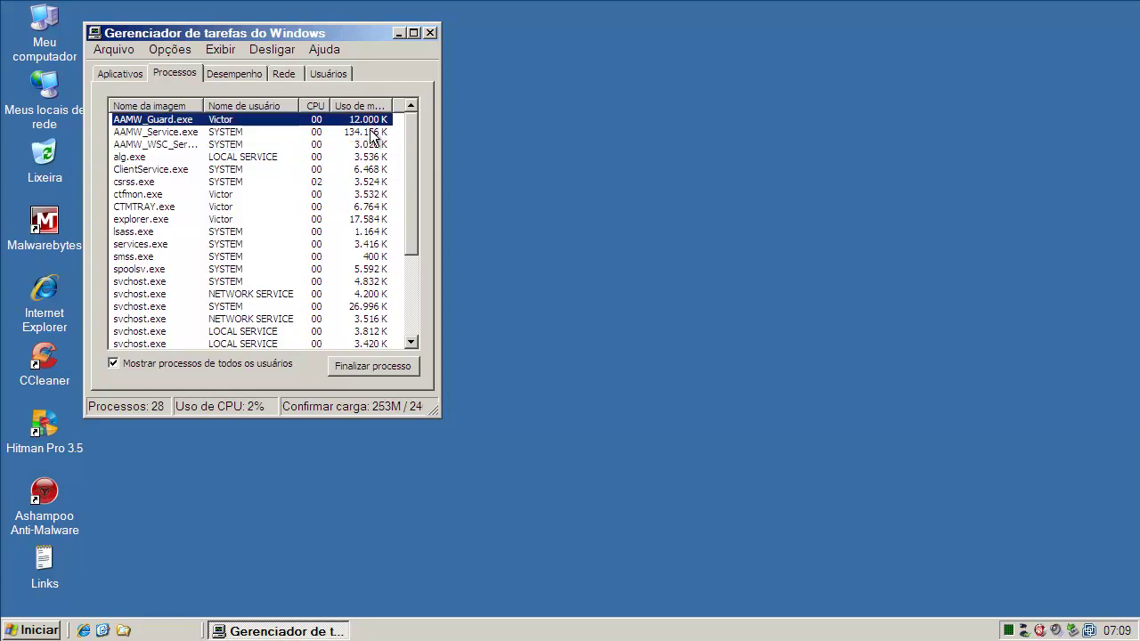
{"action": "left_click", "coordinate": [374, 132]}
{"action": "left_click", "coordinate": [374, 144]}
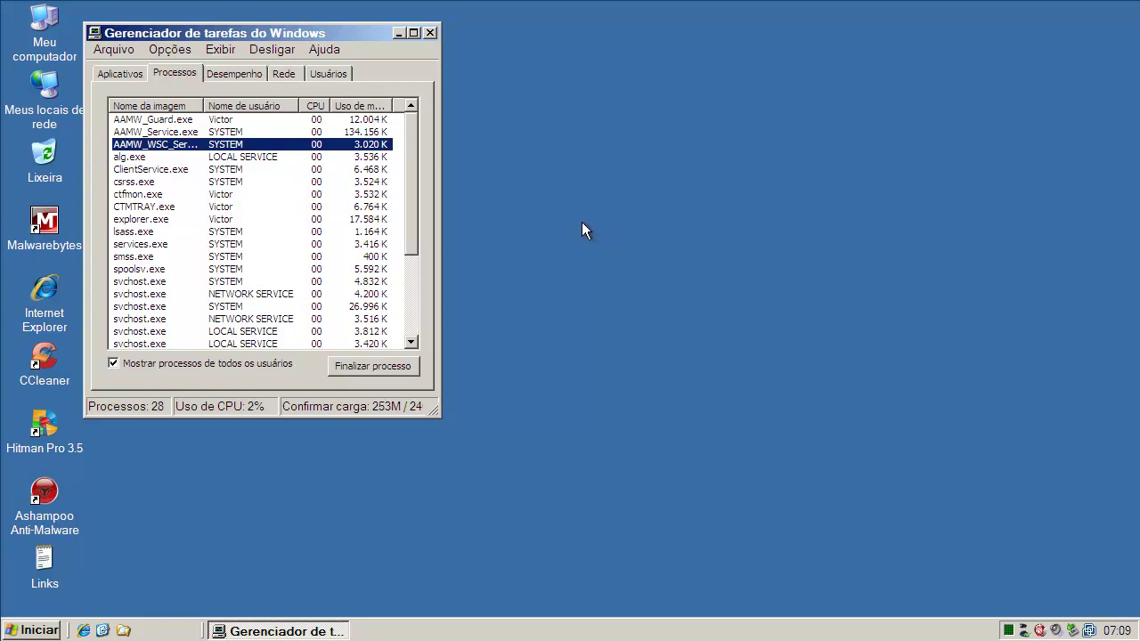
{"action": "left_click", "coordinate": [228, 134]}
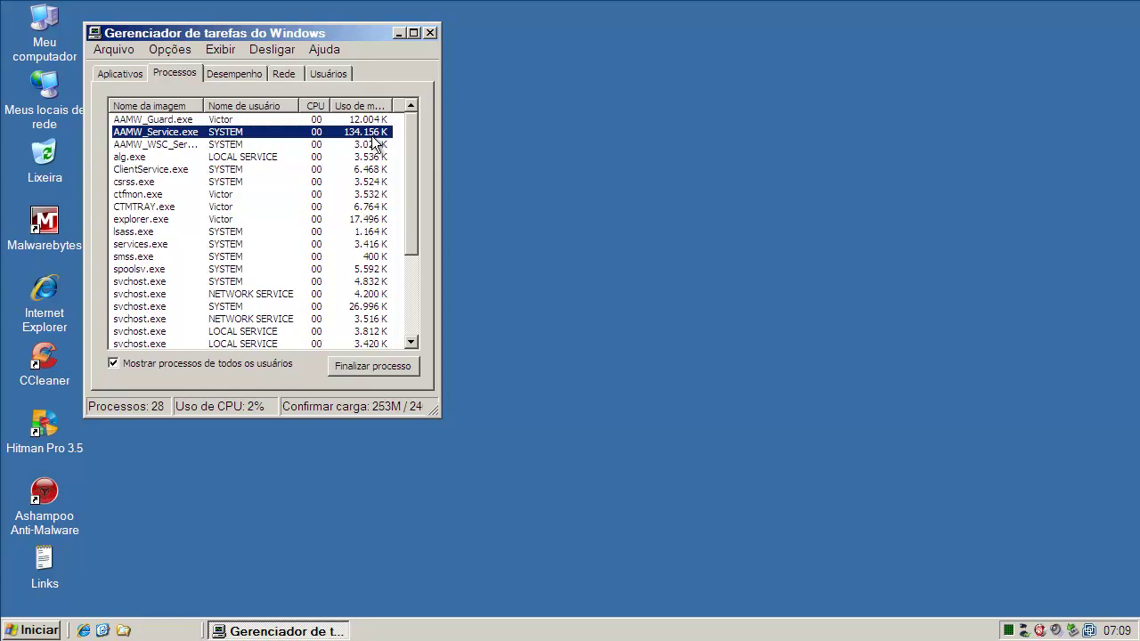
{"action": "left_click", "coordinate": [398, 36]}
Open the Links text file from the desktop and copy the first malware link, mvhjsssdf.com/s1/exe.exe.
{"action": "left_click", "coordinate": [45, 559]}
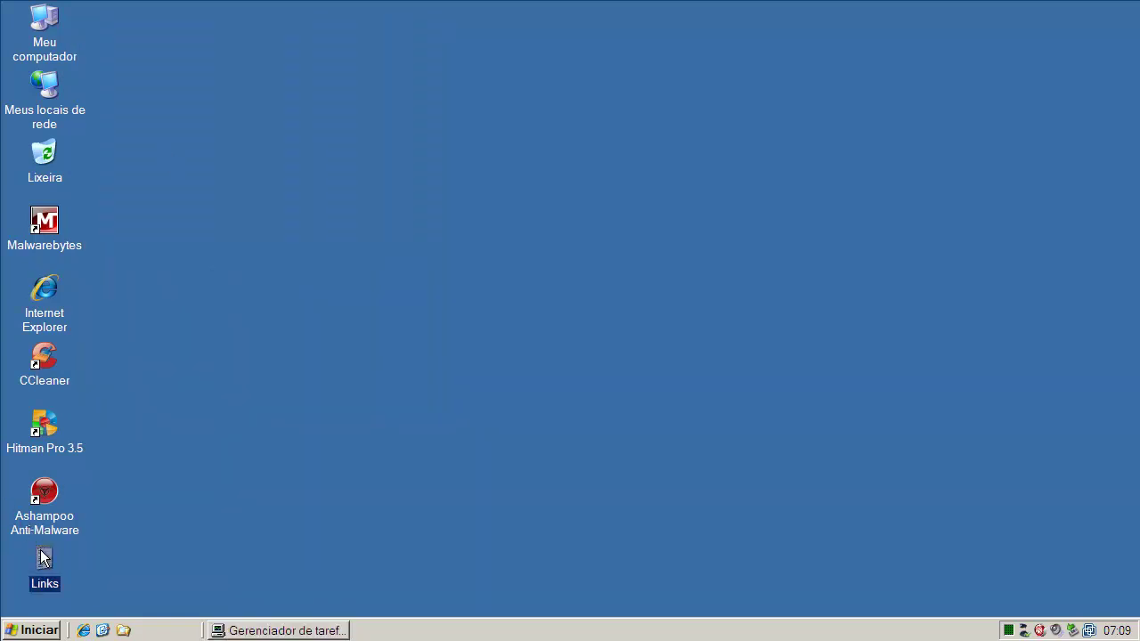
{"action": "double_click", "coordinate": [45, 559]}
{"action": "double_click", "coordinate": [186, 176]}
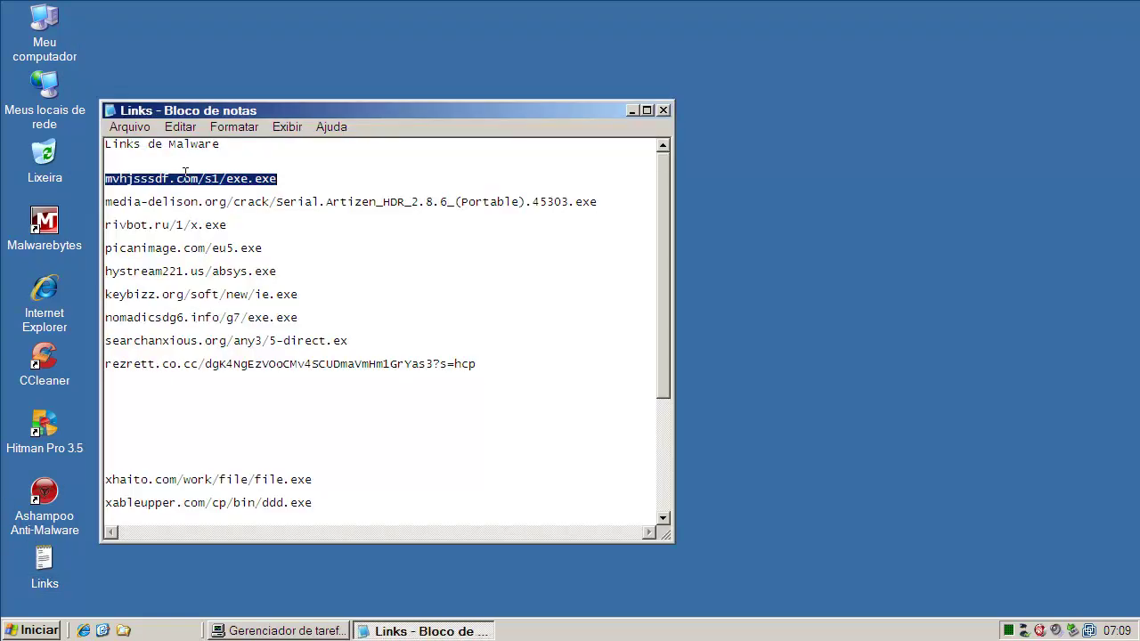
{"action": "right_click", "coordinate": [185, 172]}
{"action": "left_click", "coordinate": [224, 227]}
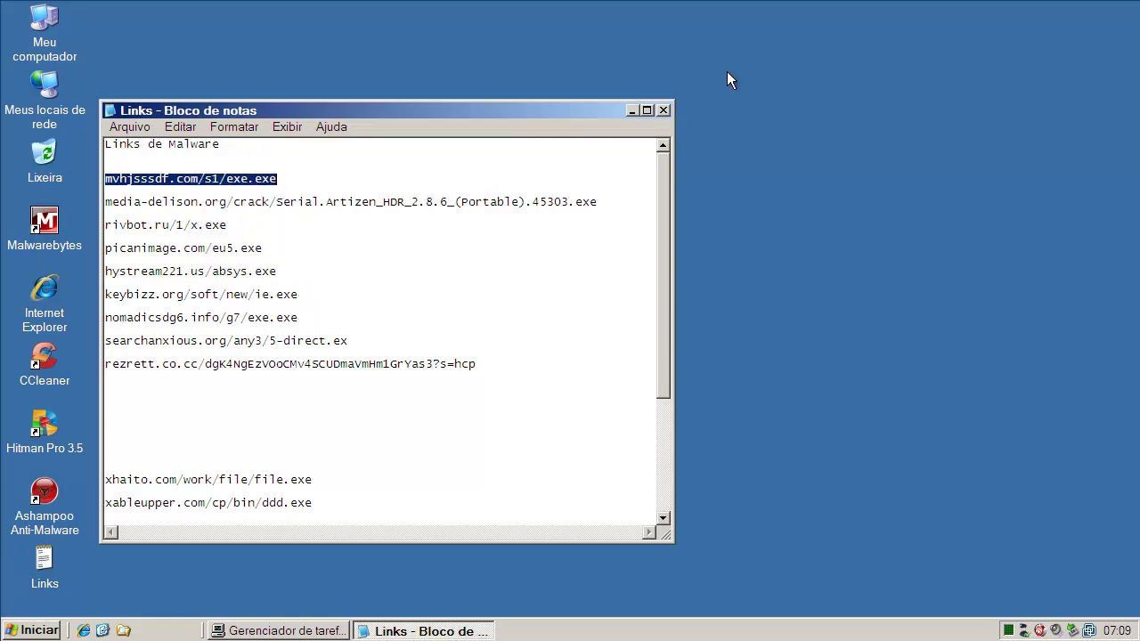
{"action": "left_click", "coordinate": [633, 111]}
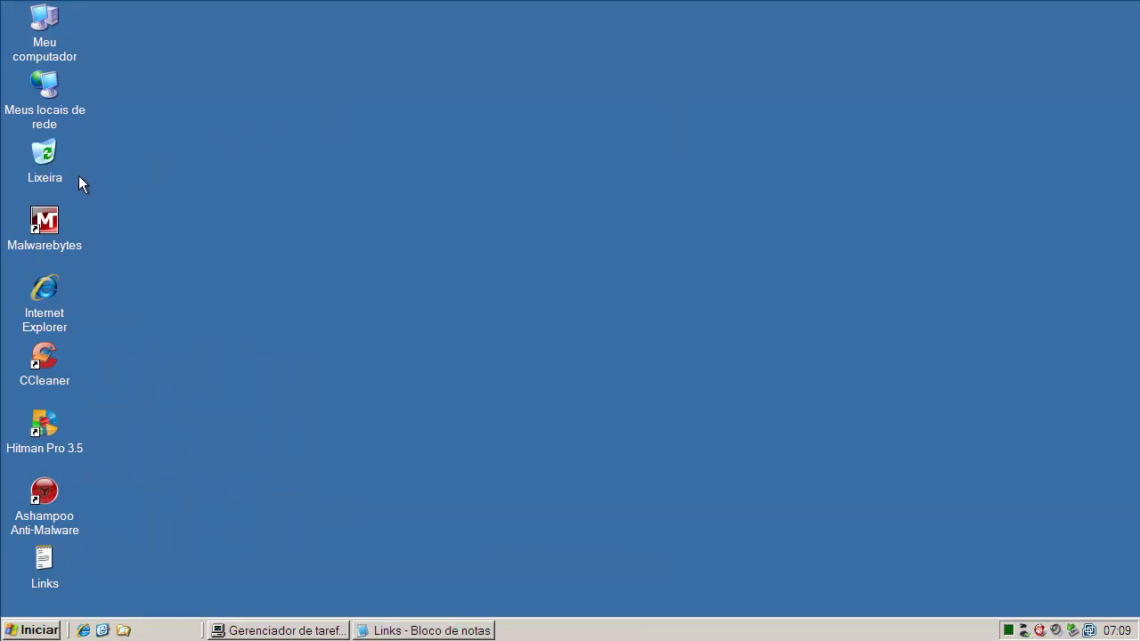
Open Internet Explorer in a maximized window and load the copied address mvhjsssdf.com/s1/exe.exe.
{"action": "double_click", "coordinate": [49, 282]}
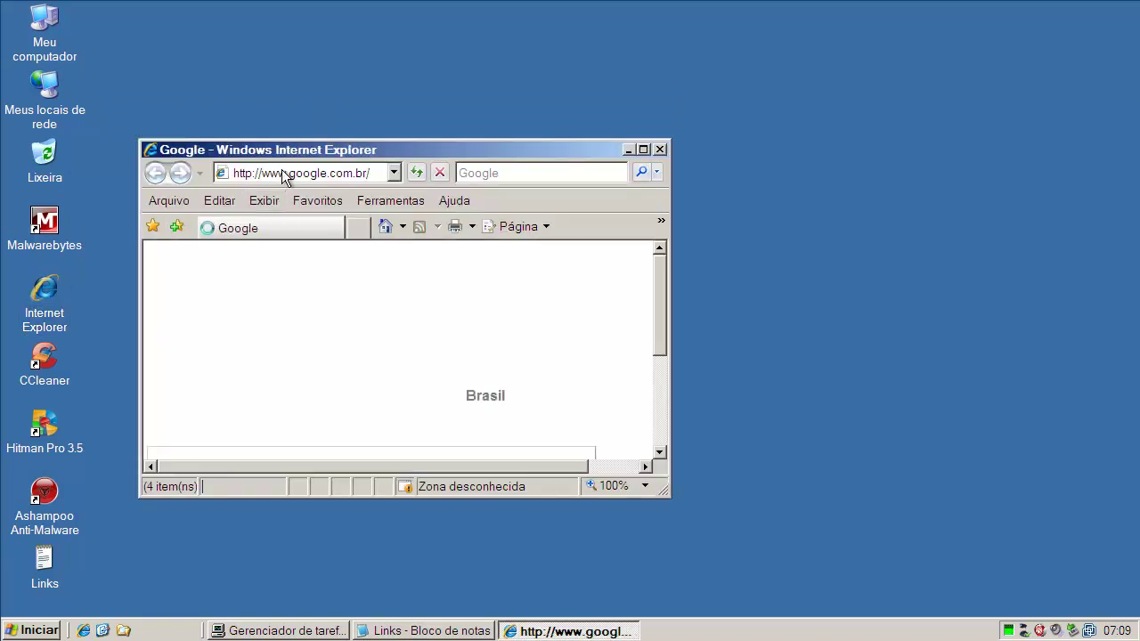
{"action": "double_click", "coordinate": [485, 153]}
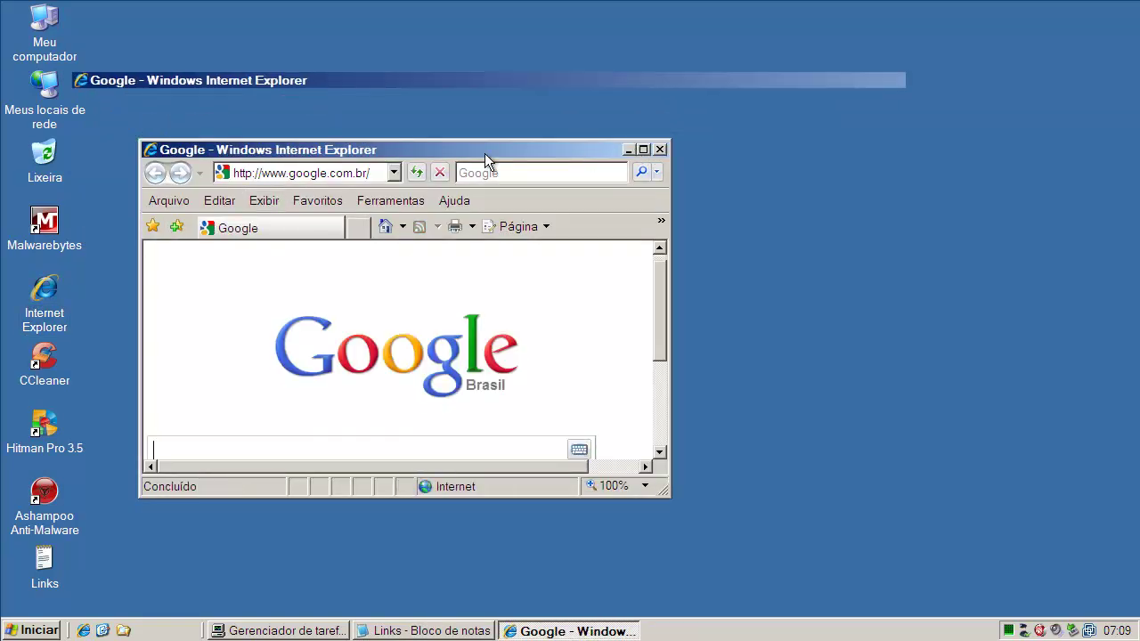
{"action": "left_click", "coordinate": [180, 36]}
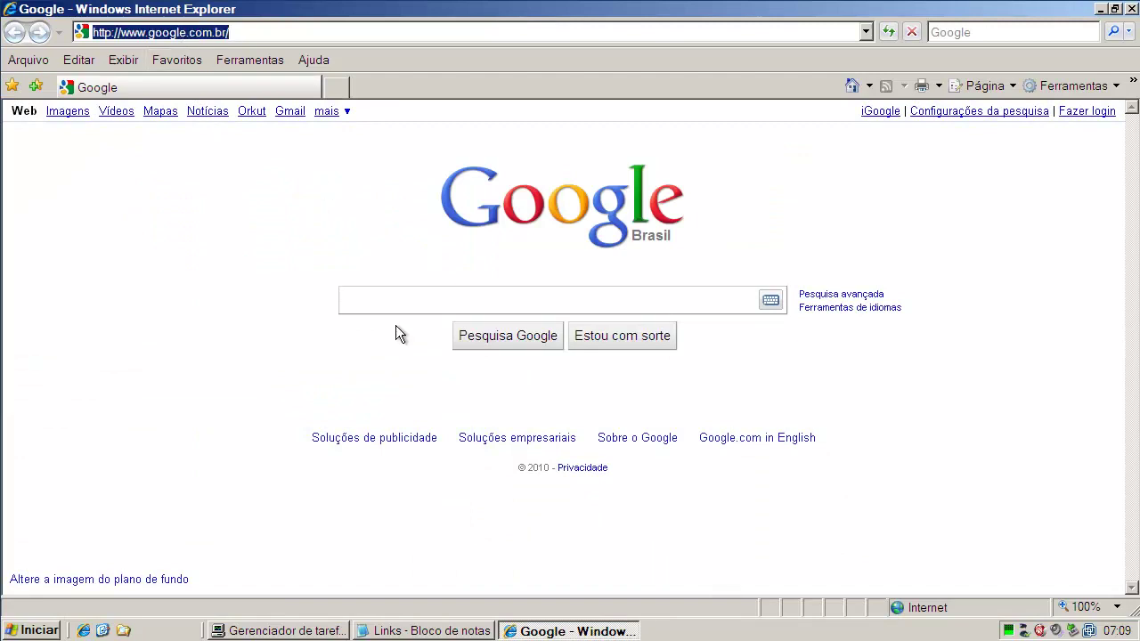
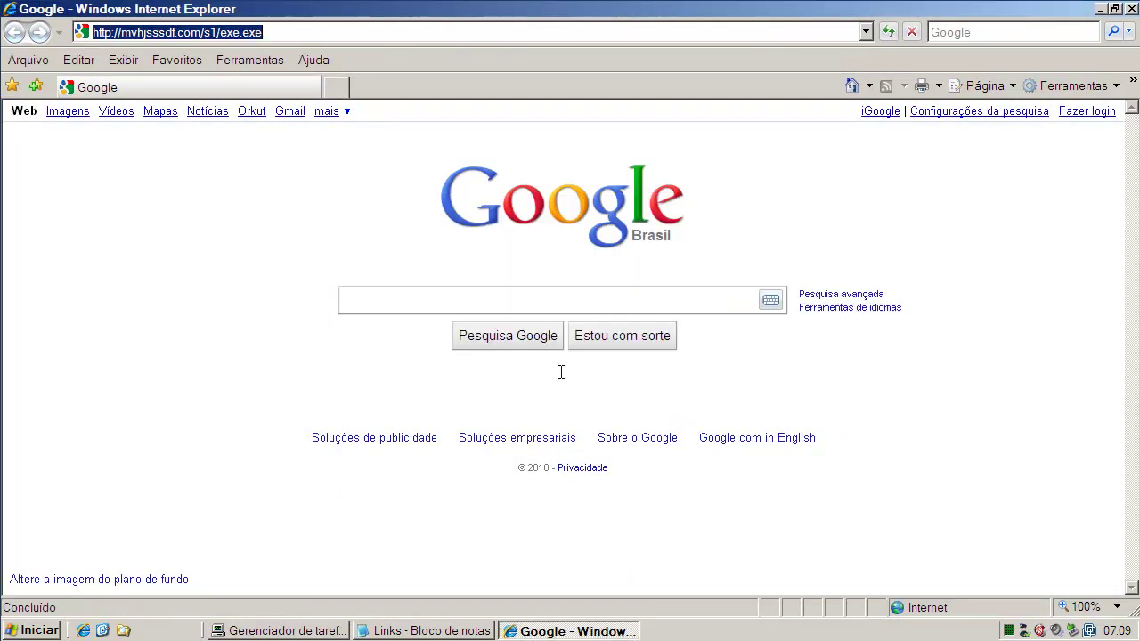
Copy the second link, the media-delison.org Serial.Artizen_HDR executable, from the Links file and load it in Internet Explorer.
{"action": "left_click", "coordinate": [379, 632]}
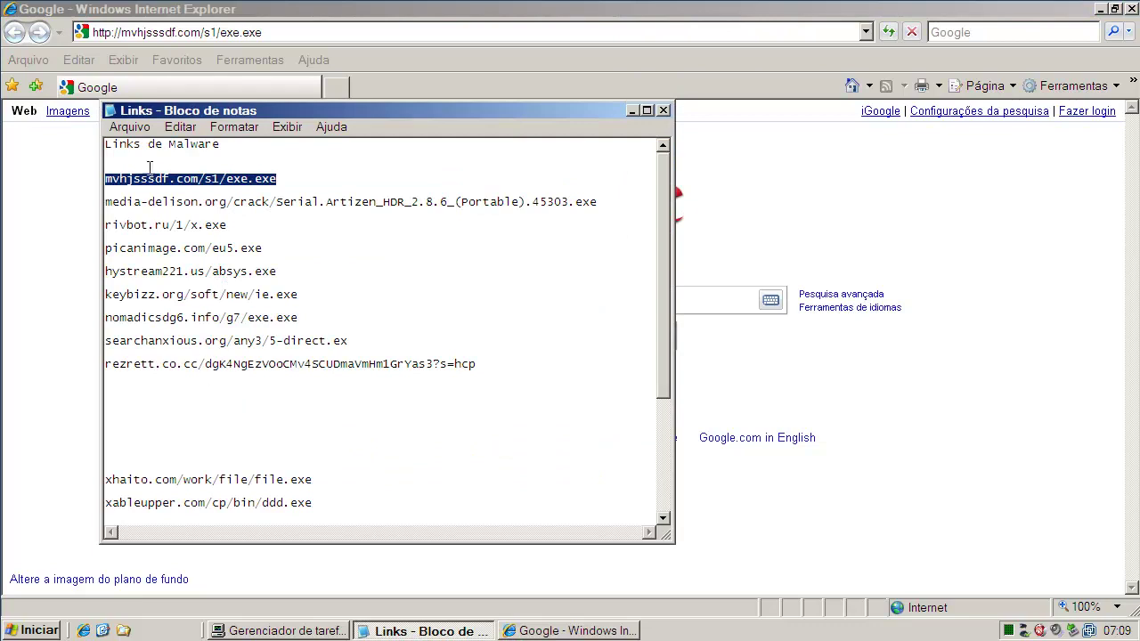
{"action": "triple_click", "coordinate": [424, 201]}
{"action": "right_click", "coordinate": [472, 200]}
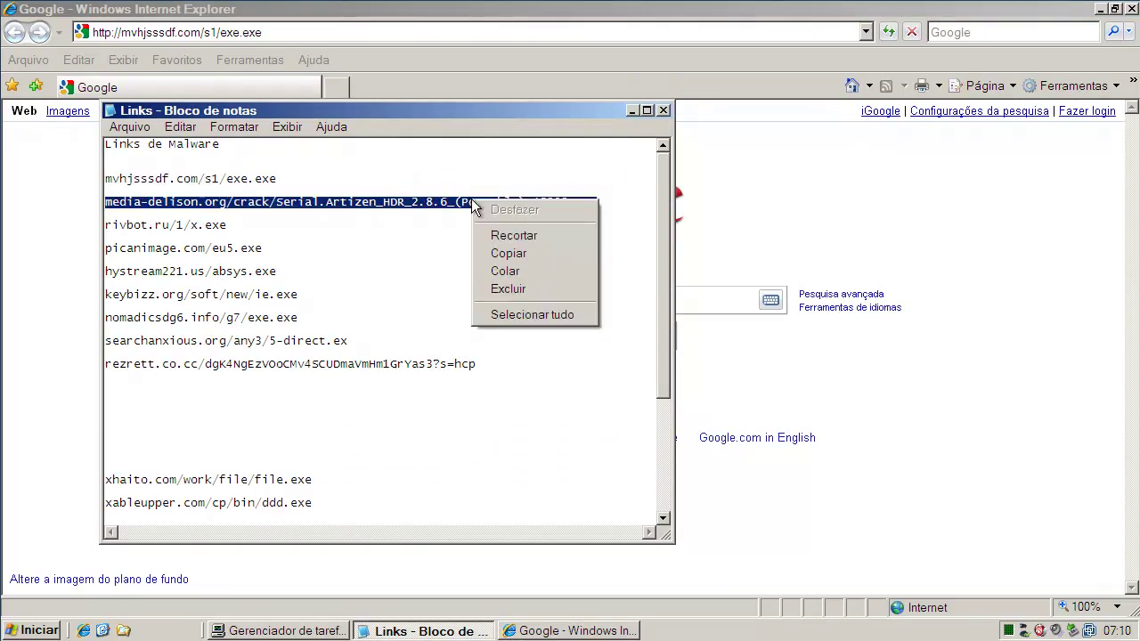
{"action": "left_click", "coordinate": [501, 252]}
{"action": "left_click", "coordinate": [281, 32]}
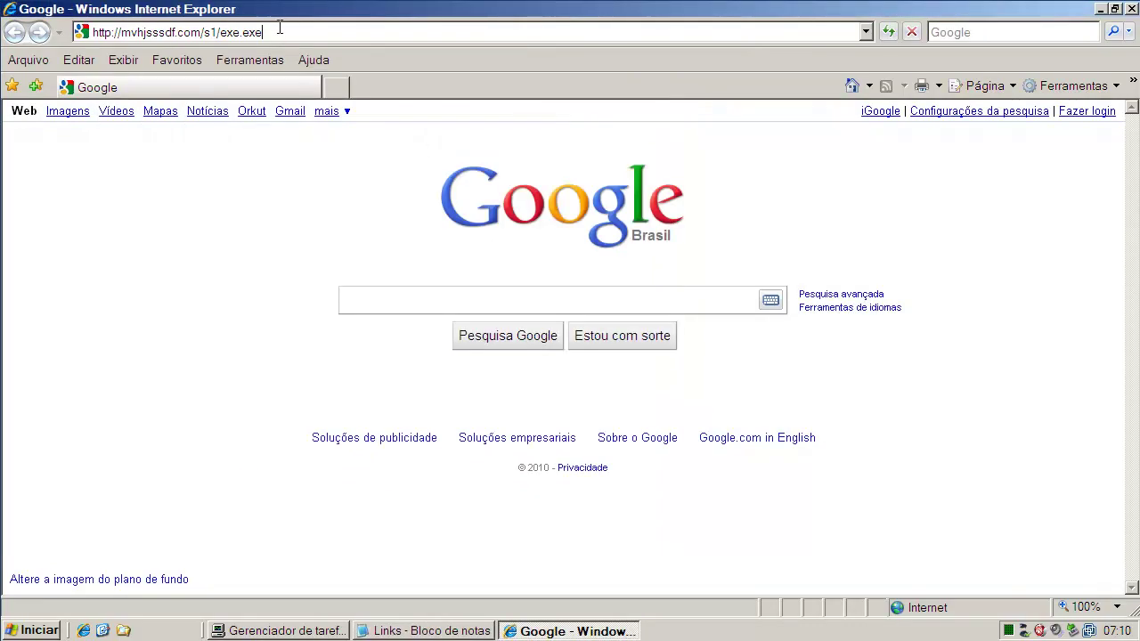
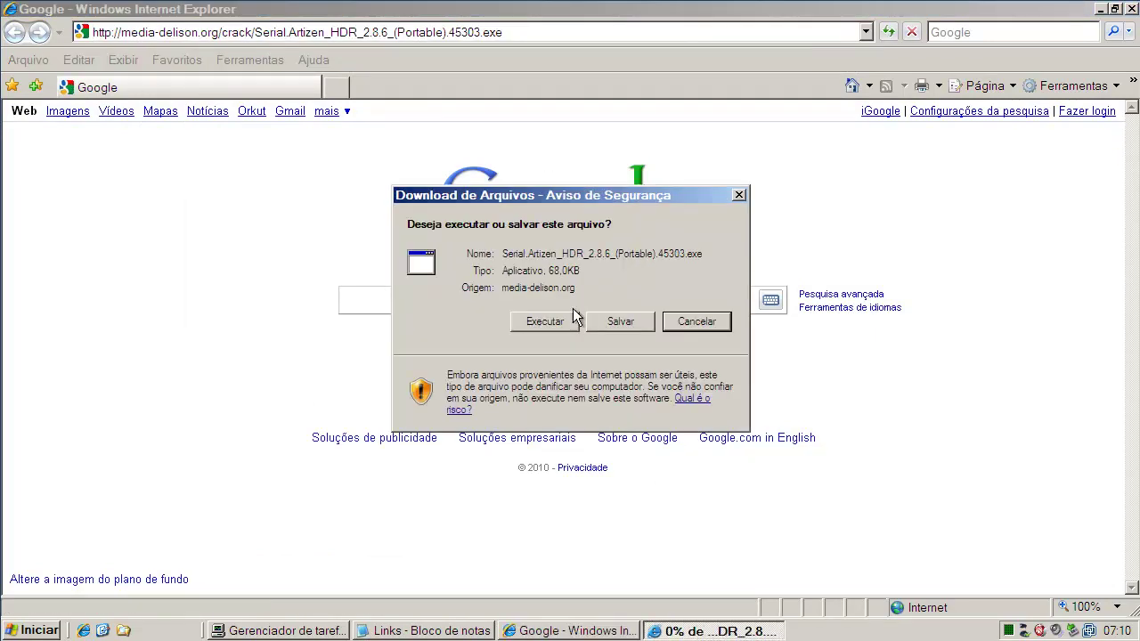
Run the Serial.Artizen_HDR_2.8.6_(Portable).45303.exe download despite the security warnings and check the running processes in Task Manager.
{"action": "left_click", "coordinate": [558, 325]}
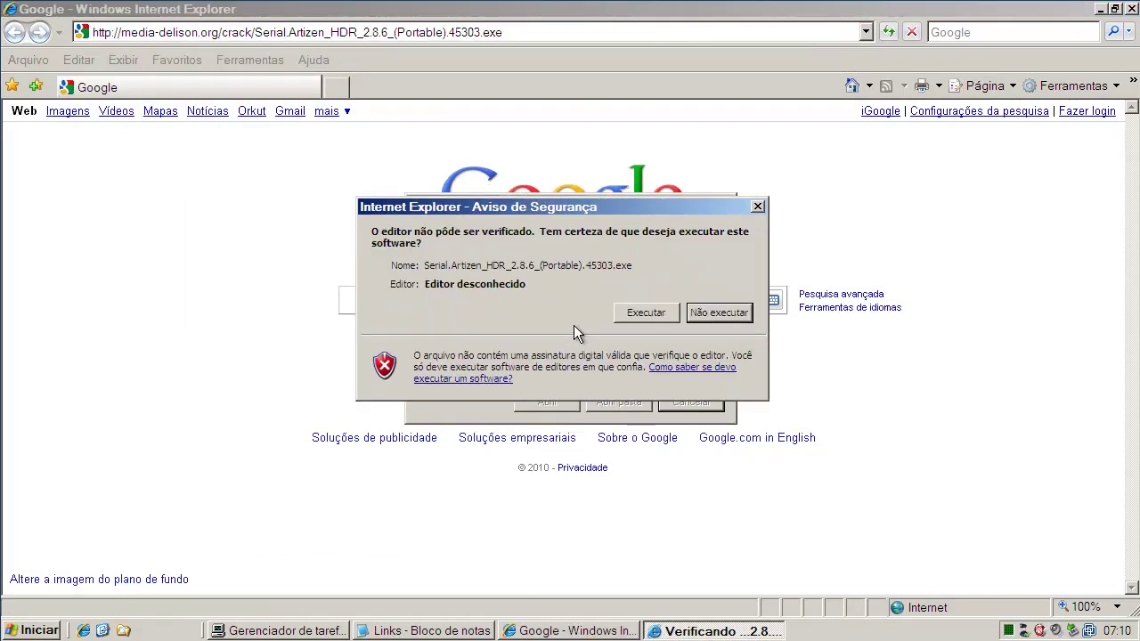
{"action": "left_click", "coordinate": [646, 313]}
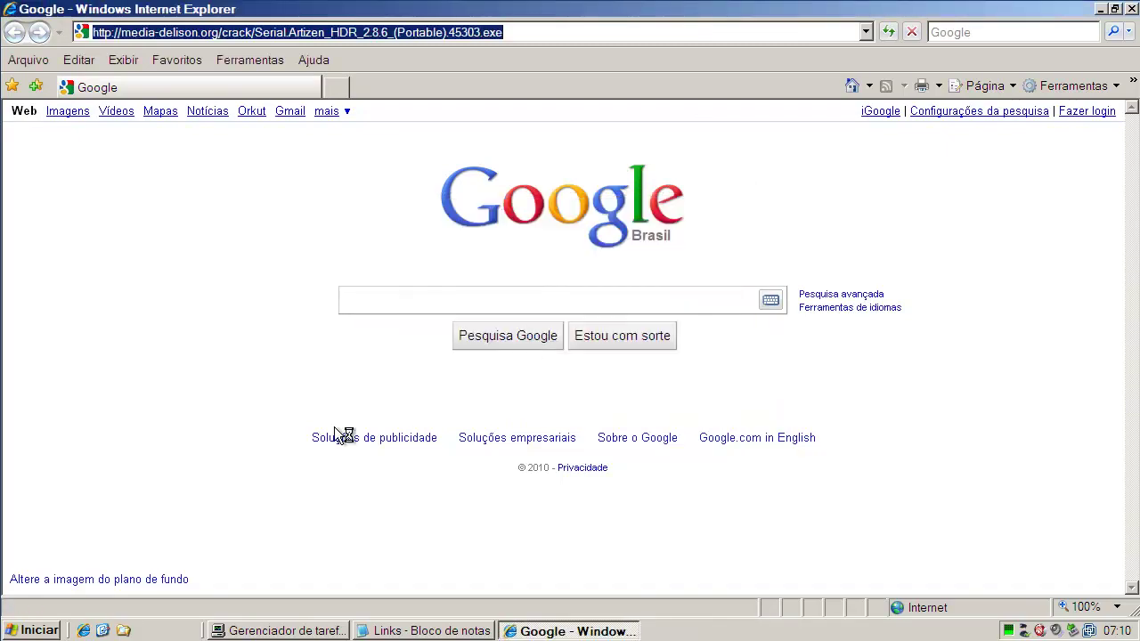
{"action": "left_click", "coordinate": [275, 624]}
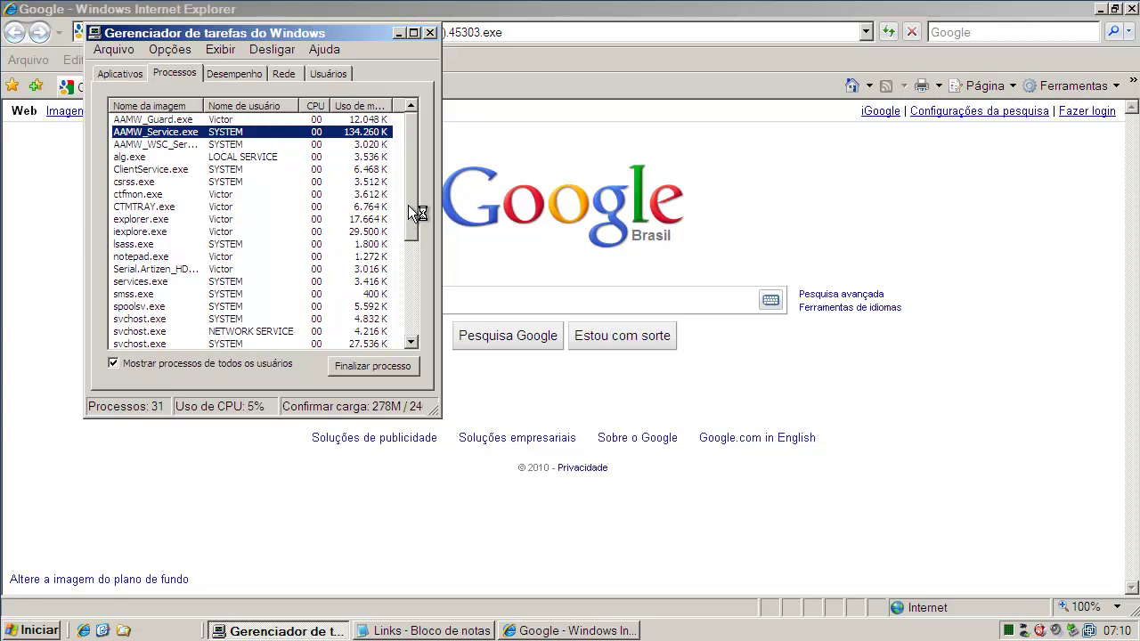
{"action": "mouse_move", "coordinate": [410, 207]}
{"action": "left_mouse_down"}
{"action": "mouse_move", "coordinate": [416, 278]}
{"action": "mouse_move", "coordinate": [417, 197]}
{"action": "left_mouse_up"}
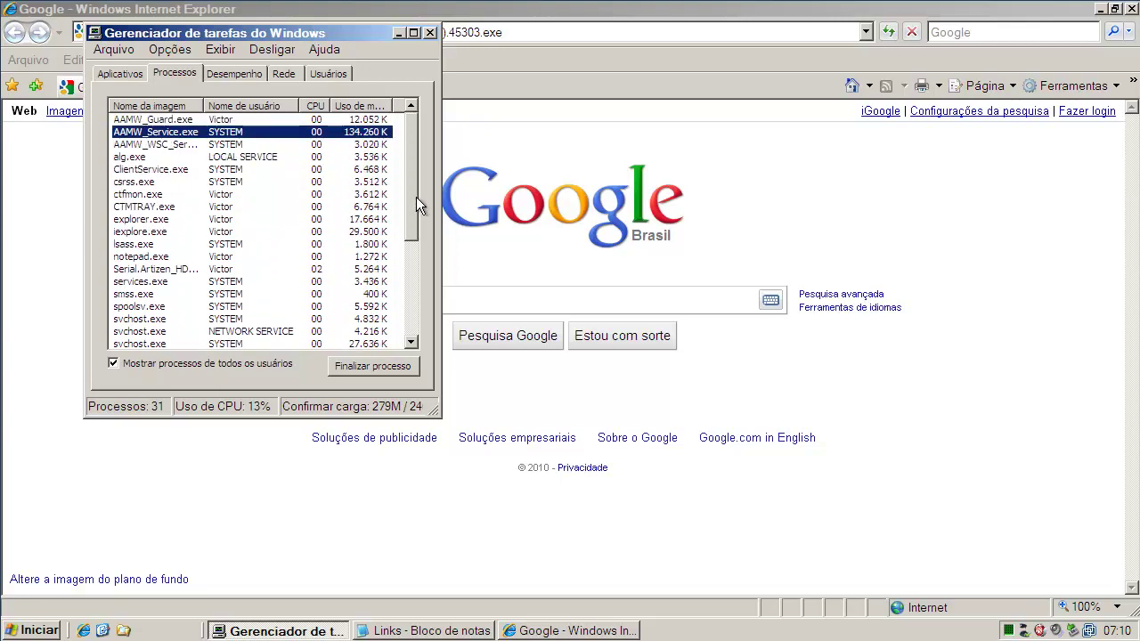
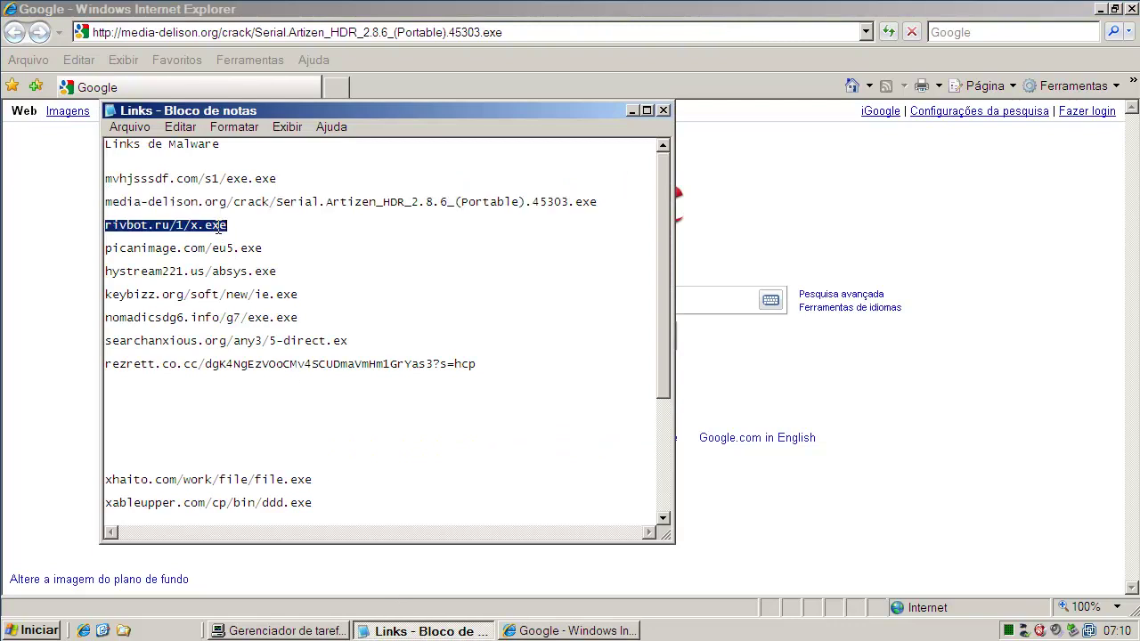
Copy the third link, rivbot.ru/1/x.exe, from the Links file and load it in Internet Explorer.
{"action": "right_click", "coordinate": [220, 228]}
{"action": "left_click", "coordinate": [253, 282]}
{"action": "left_click", "coordinate": [194, 38]}
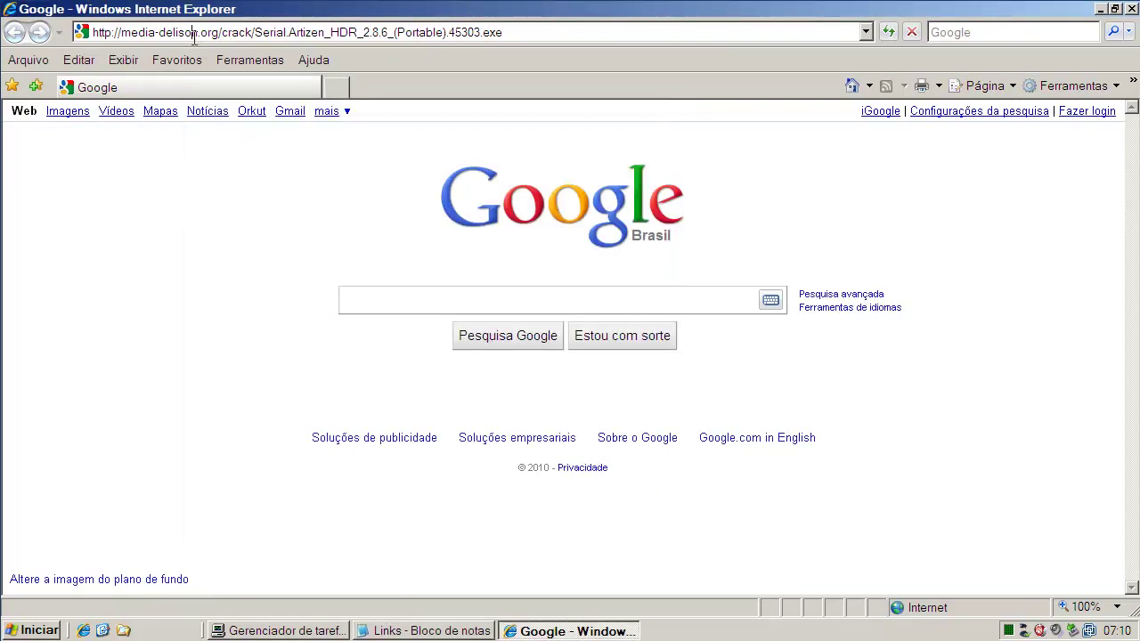
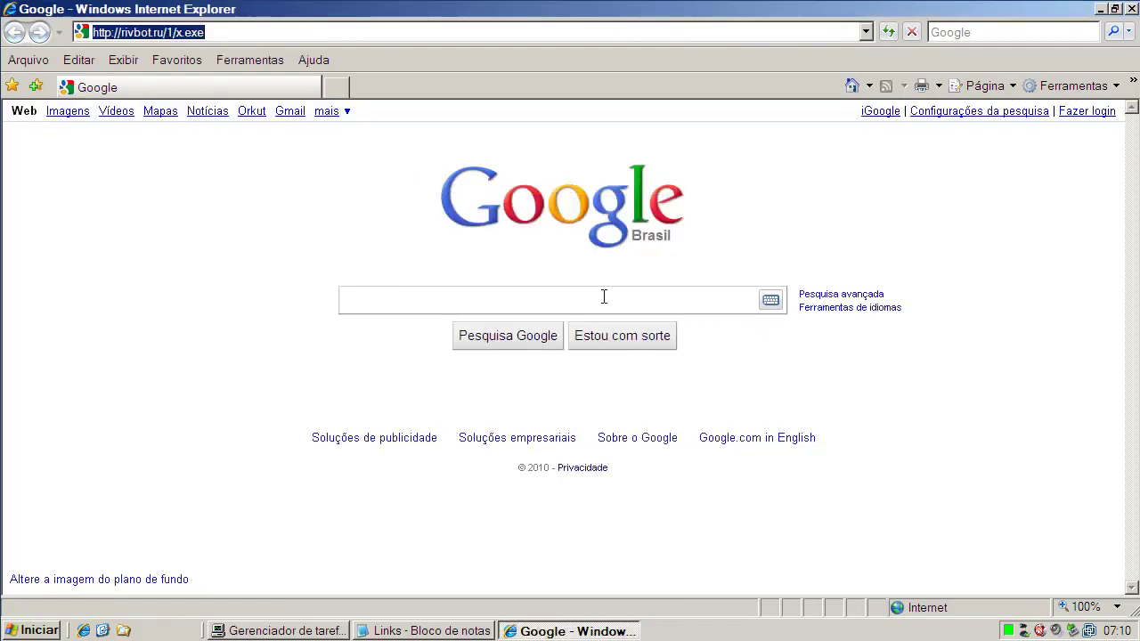
Check the running processes in Task Manager down to the end of the list and select x[1].exe.
{"action": "left_click", "coordinate": [345, 630]}
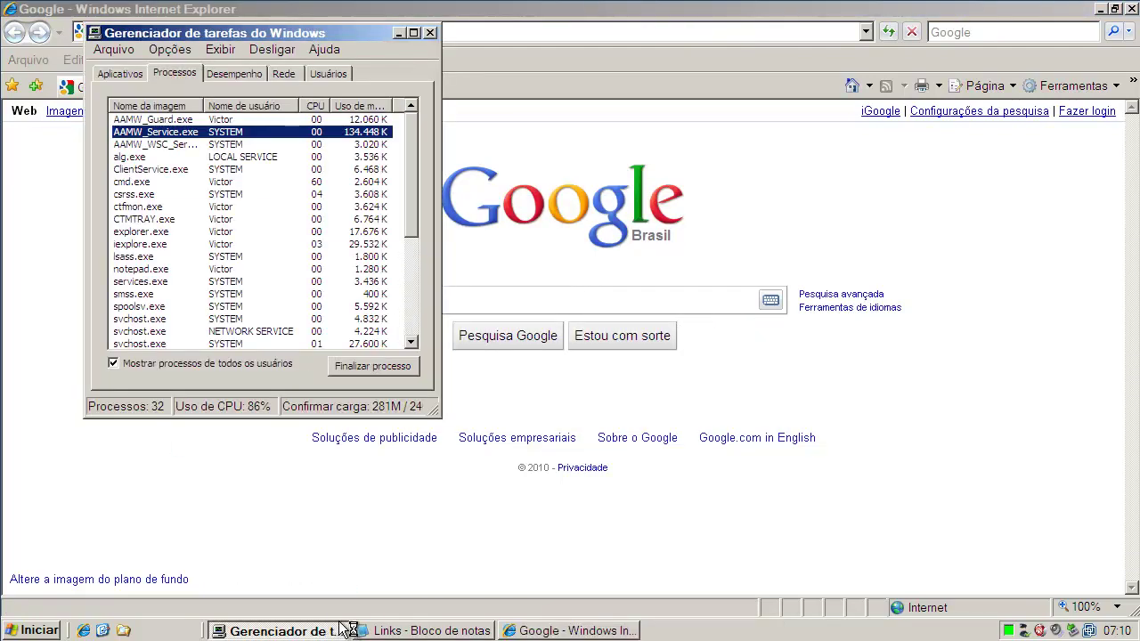
{"action": "left_click_drag", "start_coordinate": [413, 209], "coordinate": [413, 324]}
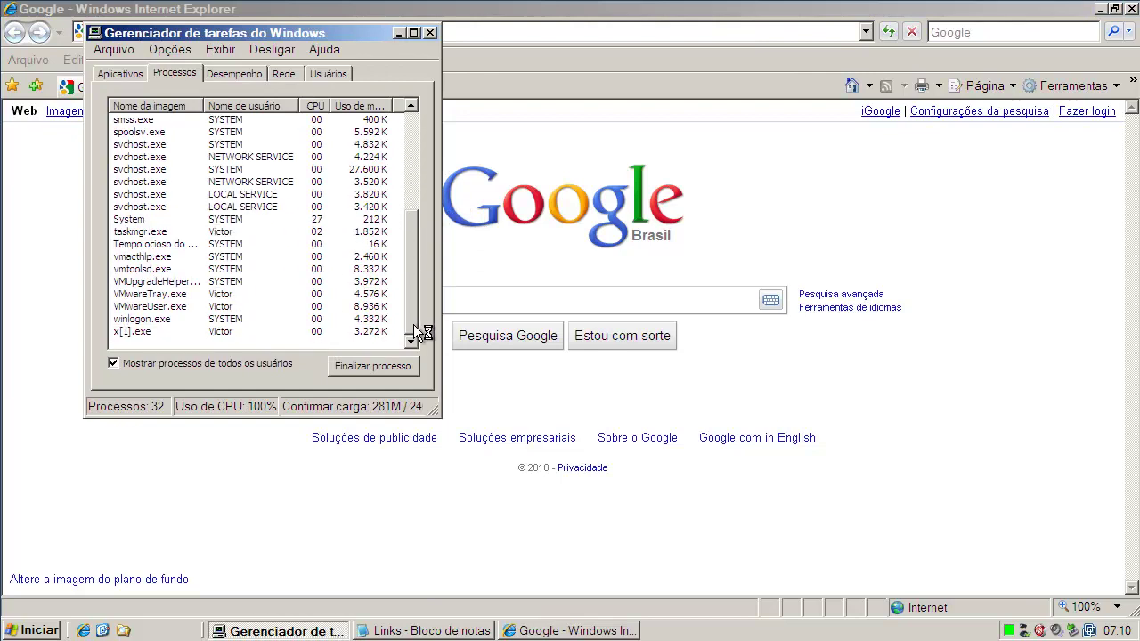
{"action": "left_click", "coordinate": [150, 334]}
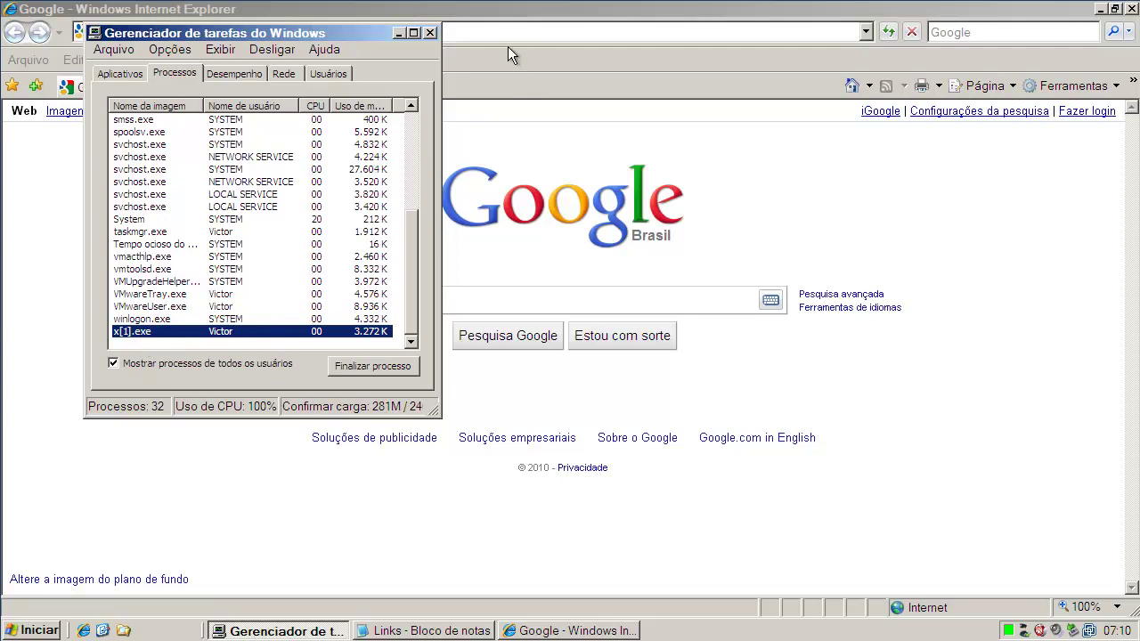
{"action": "left_click", "coordinate": [399, 34]}
Move the xhaito.com/work/file/file.exe link in the Links file to the line directly below the rezrett.co.cc link.
{"action": "left_click", "coordinate": [425, 630]}
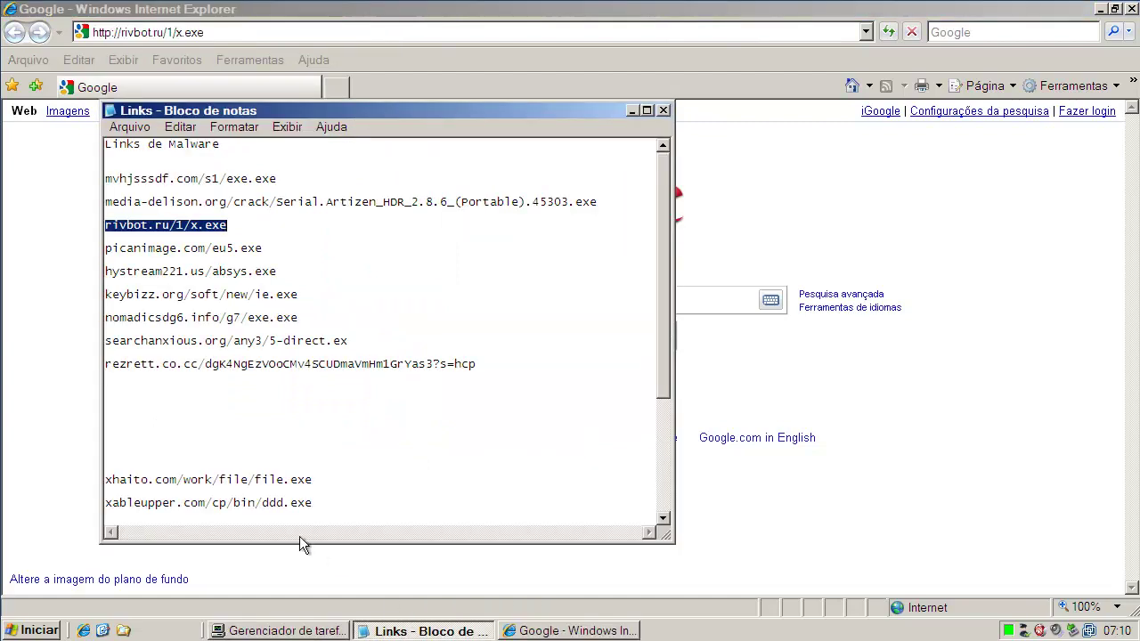
{"action": "left_click_drag", "start_coordinate": [324, 481], "coordinate": [83, 481]}
{"action": "key", "text": "ctrl+c"}
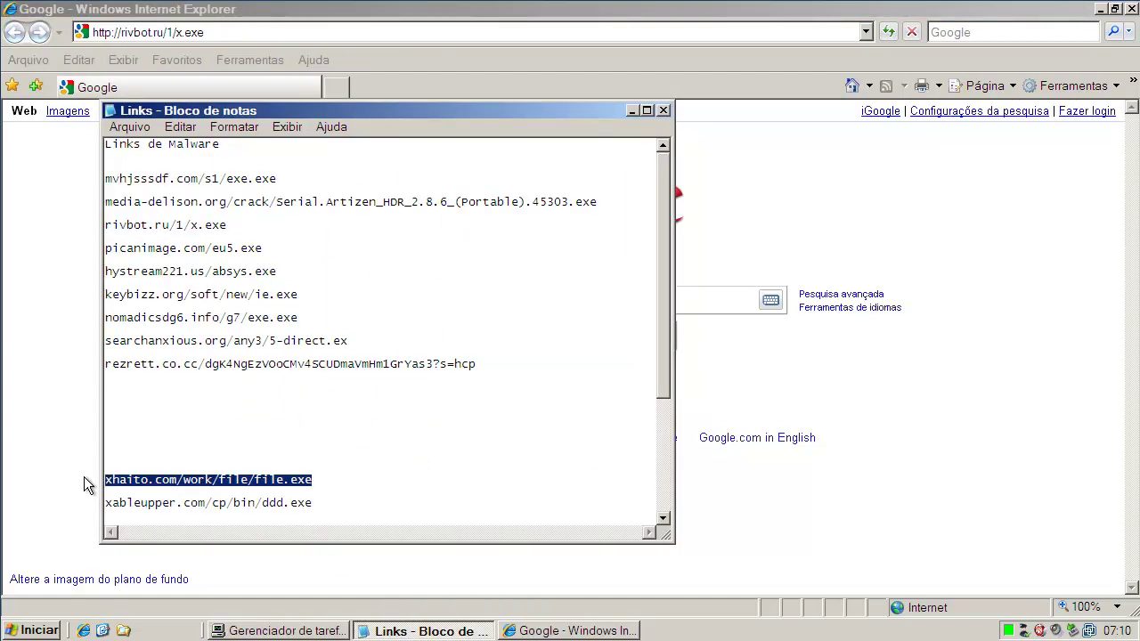
{"action": "key", "text": "Delete"}
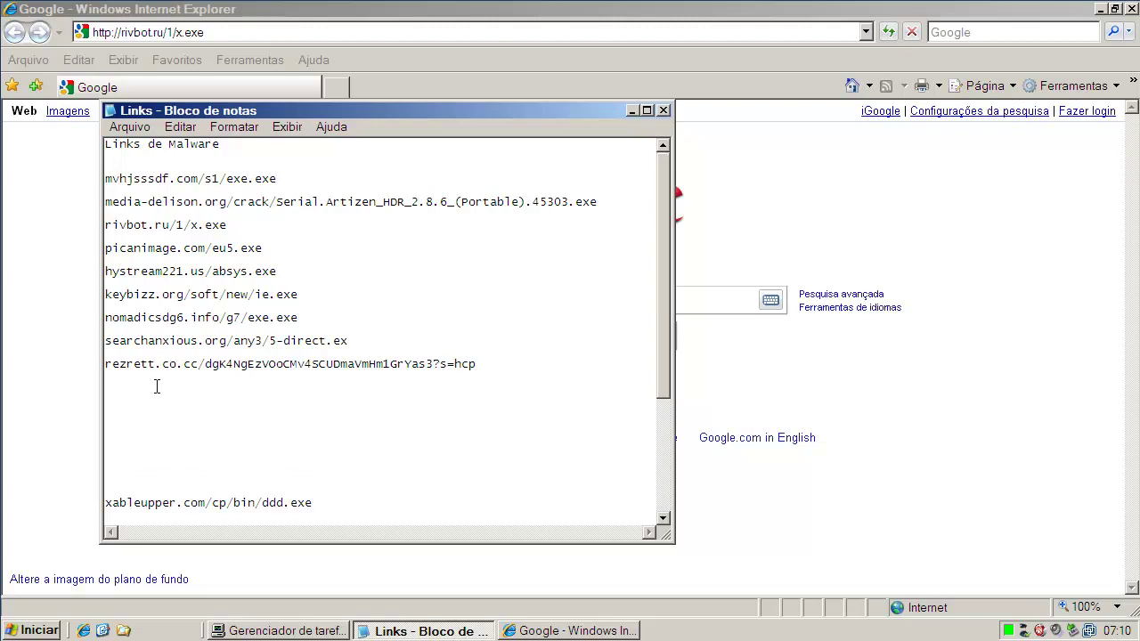
{"action": "key", "text": "ctrl+v"}
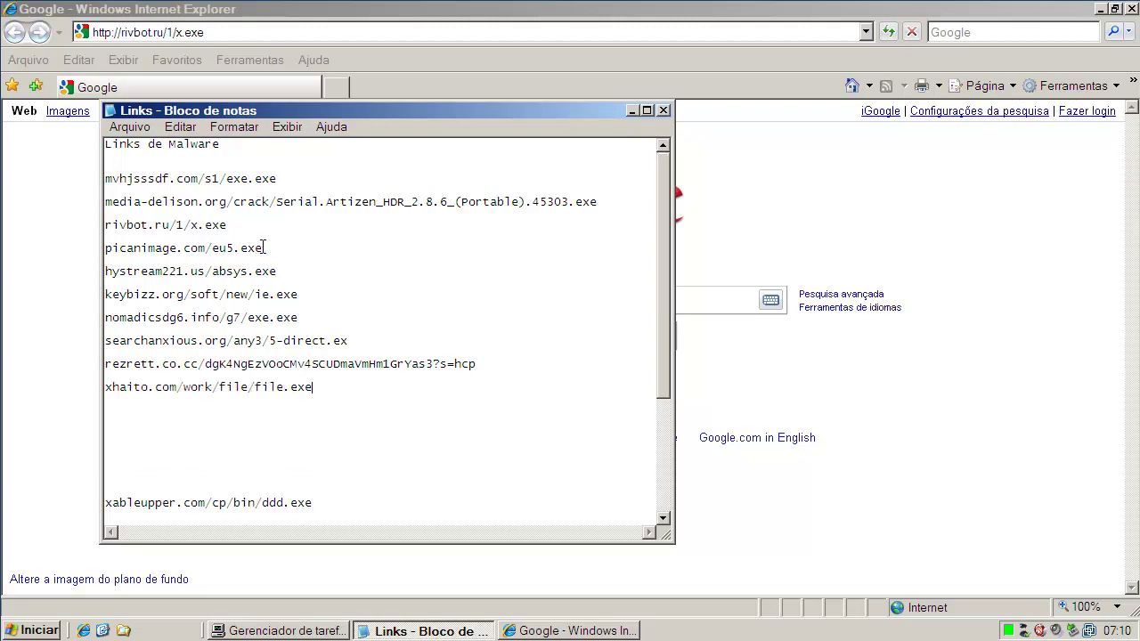
Load the picanimage.com/eu5.exe link from the Links file in Internet Explorer and run the eu5.exe download despite the security warnings.
{"action": "double_click", "coordinate": [106, 248]}
{"action": "right_click", "coordinate": [105, 247]}
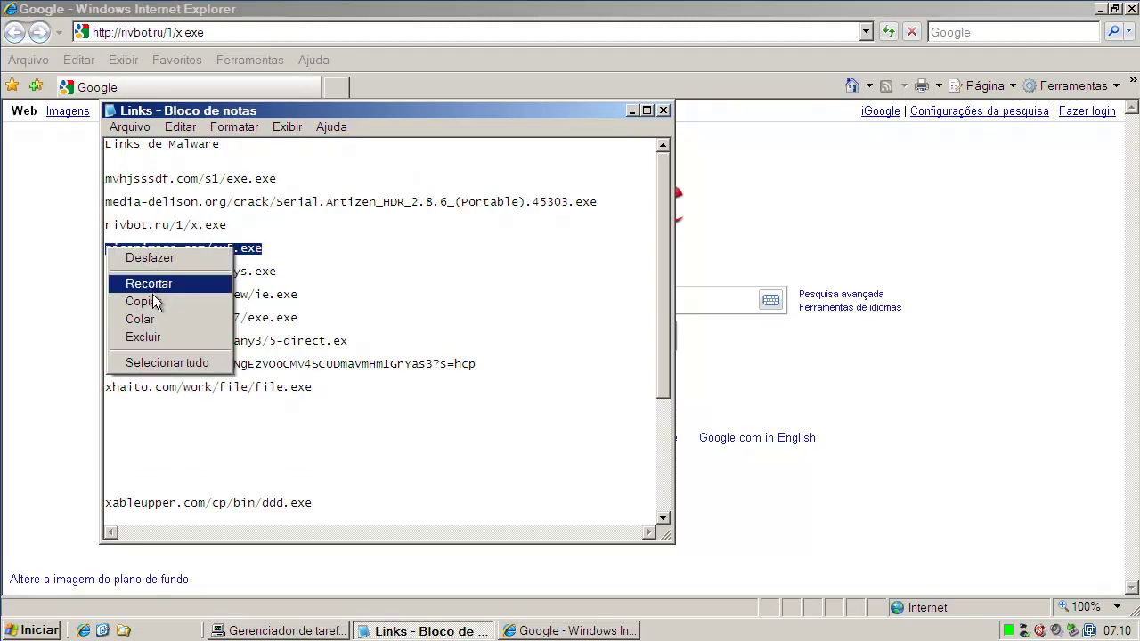
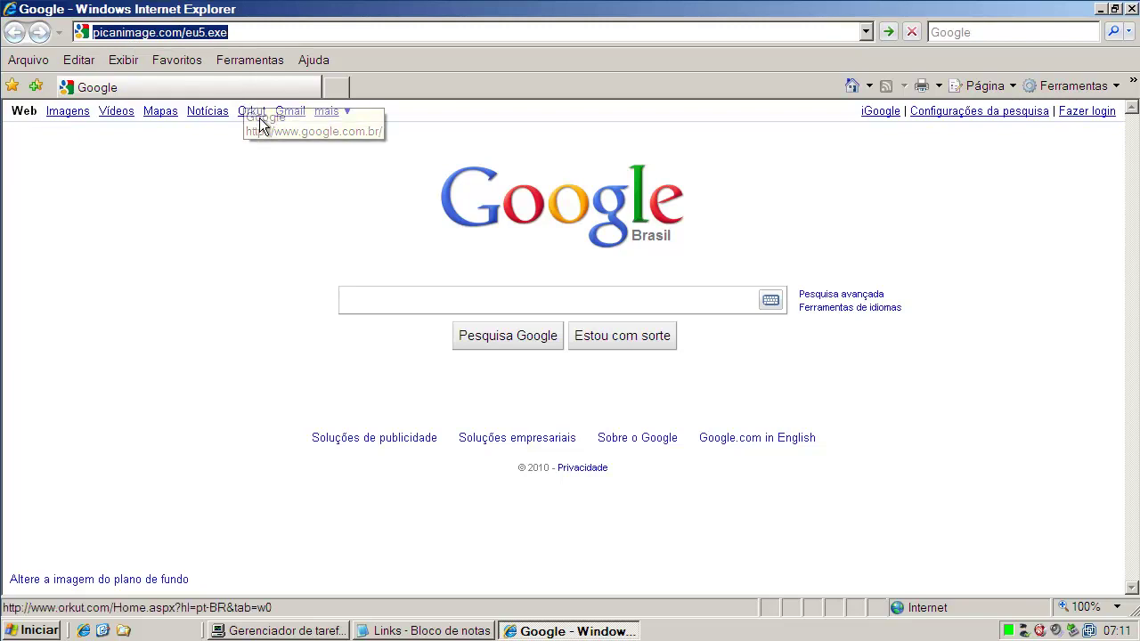
{"action": "key", "text": "Return"}
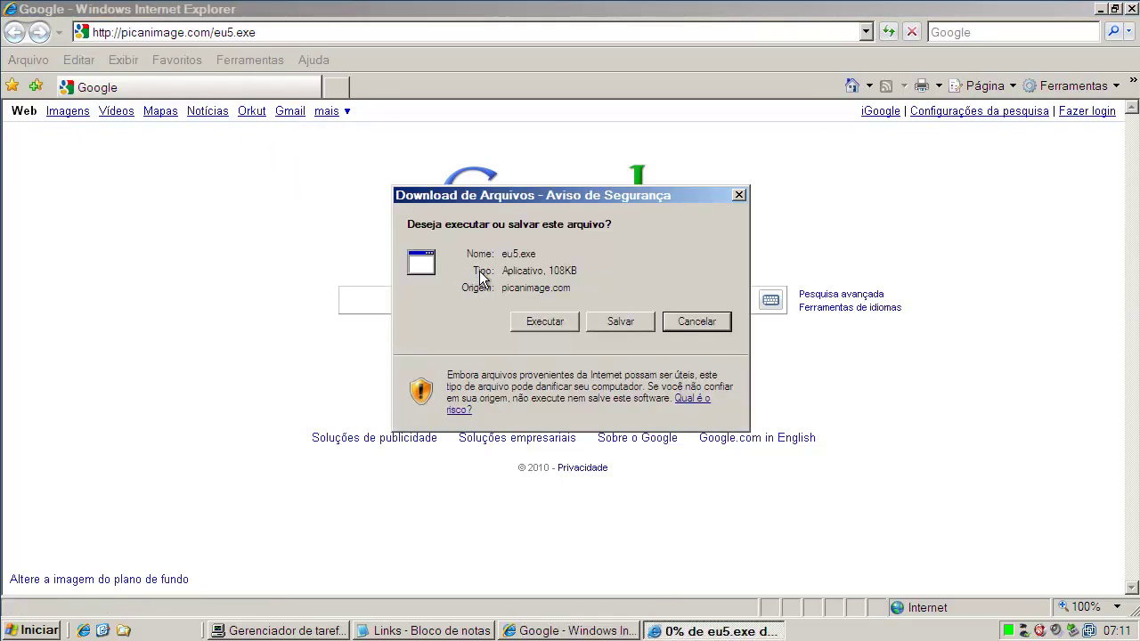
{"action": "left_click", "coordinate": [540, 323]}
{"action": "left_click", "coordinate": [660, 340]}
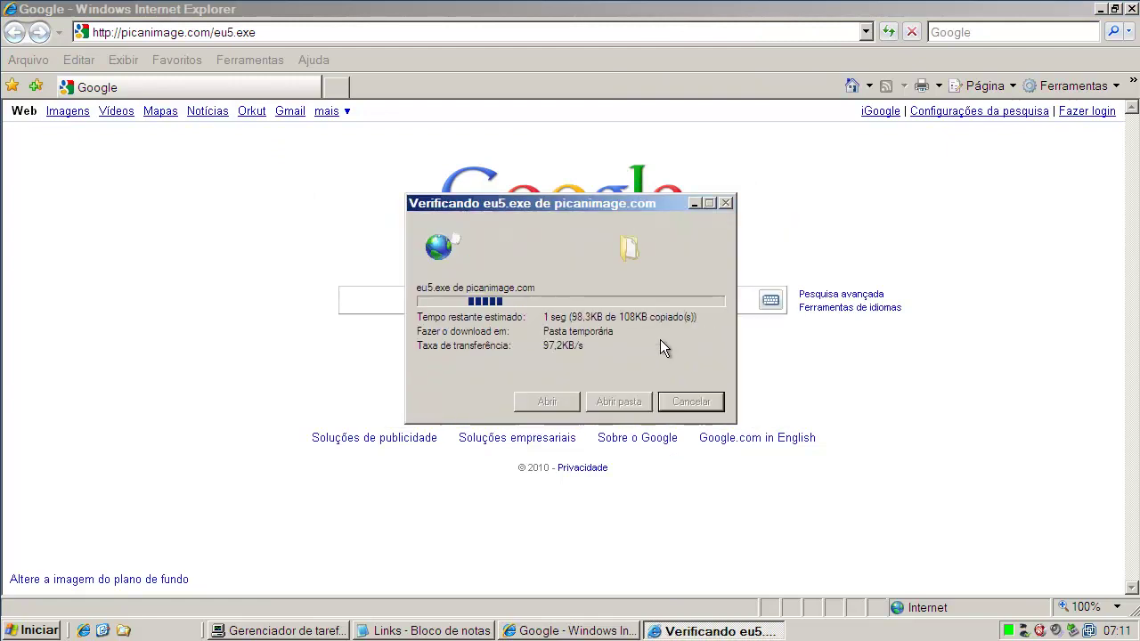
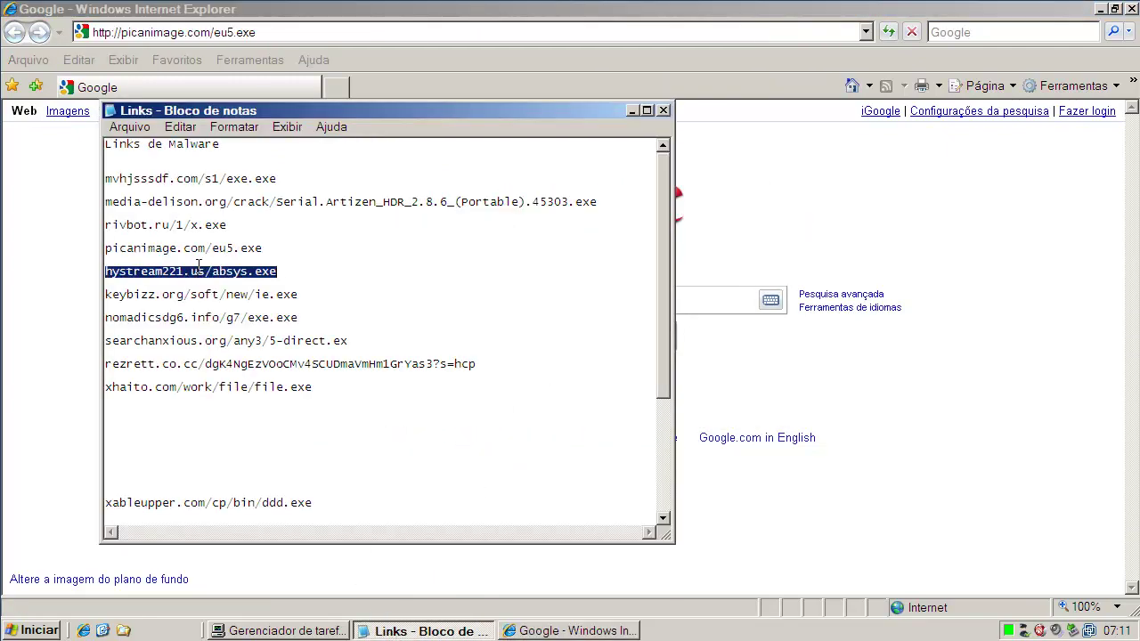
Load the hystream221.us/absys.exe link from the Links file in Internet Explorer and run absys.exe despite the unknown publisher warning.
{"action": "right_click", "coordinate": [198, 268]}
{"action": "left_click", "coordinate": [236, 321]}
{"action": "left_click", "coordinate": [202, 33]}
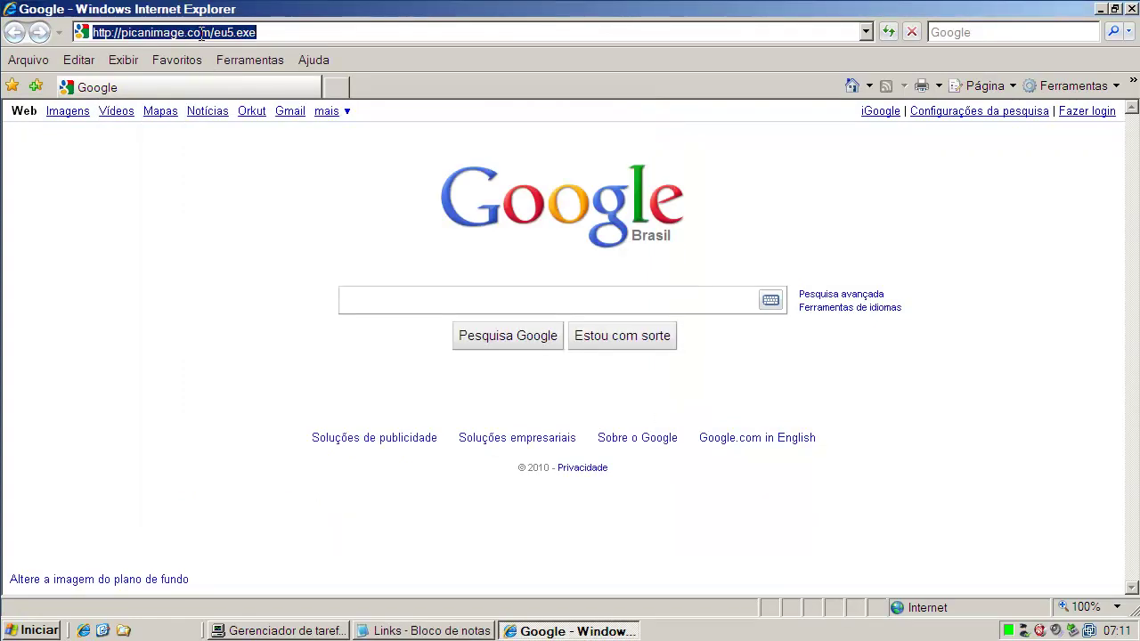
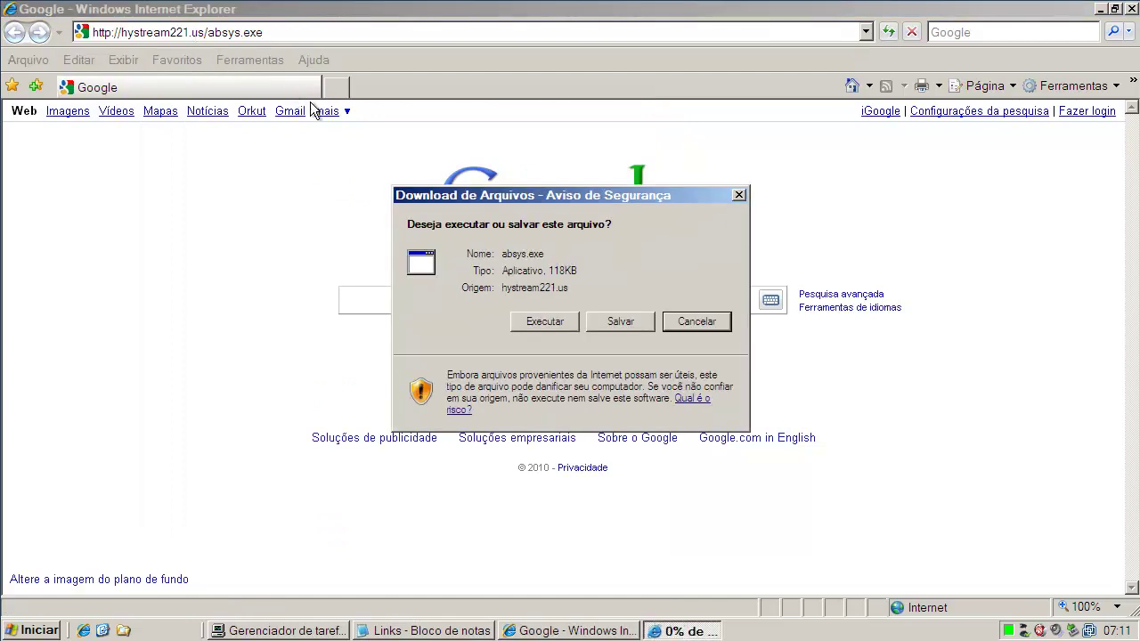
{"action": "left_click", "coordinate": [544, 321]}
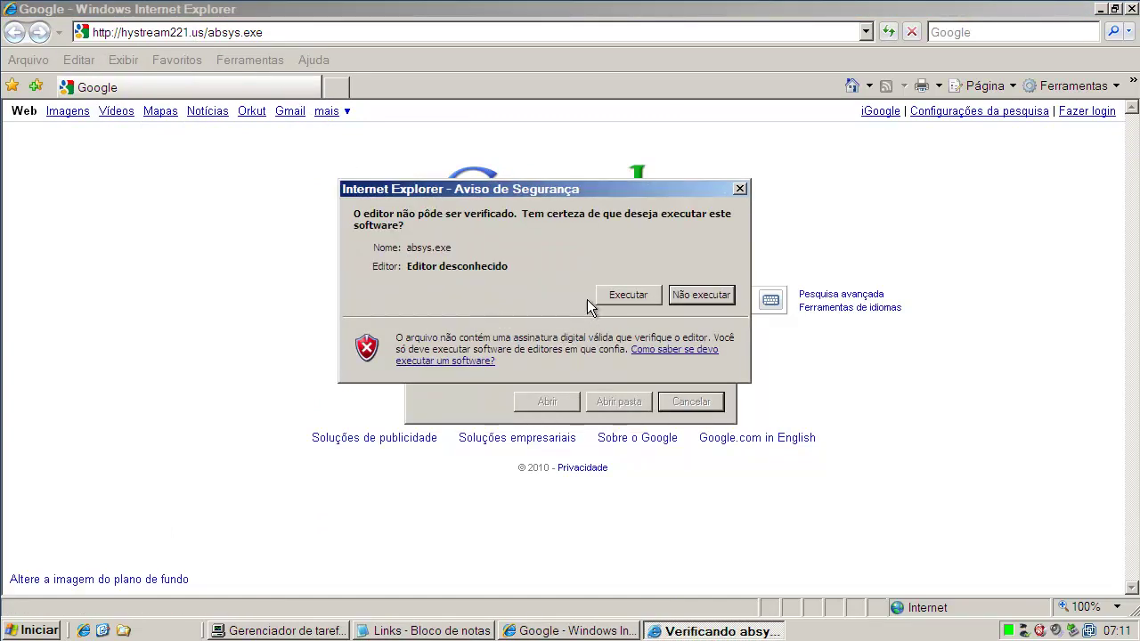
{"action": "left_click", "coordinate": [609, 298]}
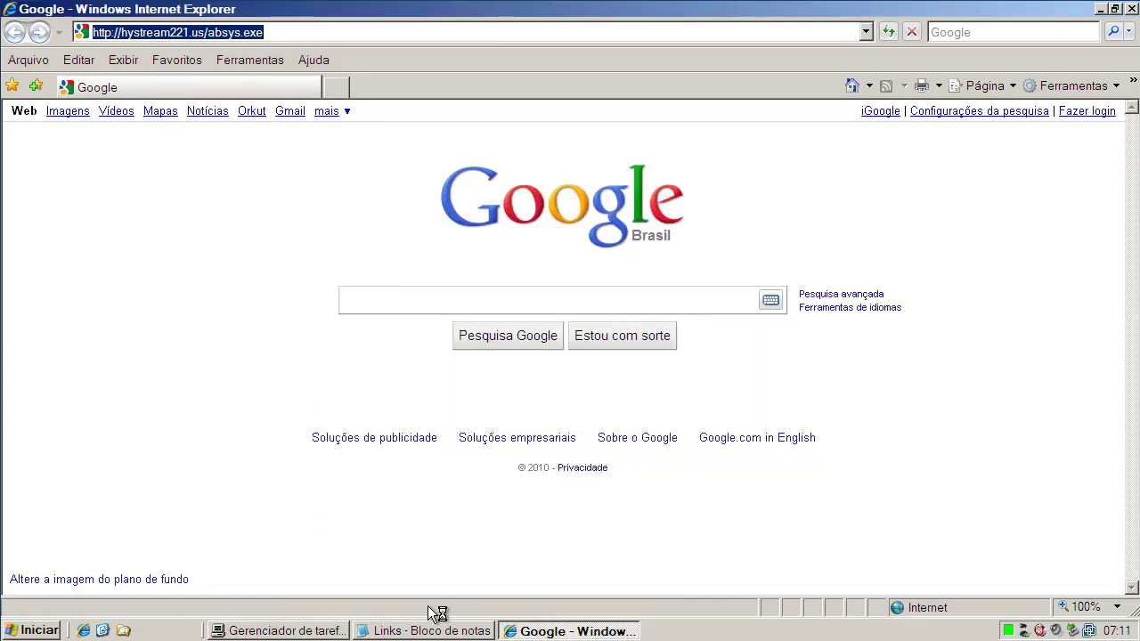
Review the full list of running processes in Task Manager after running absys.exe, and minimize the window.
{"action": "left_click", "coordinate": [330, 631]}
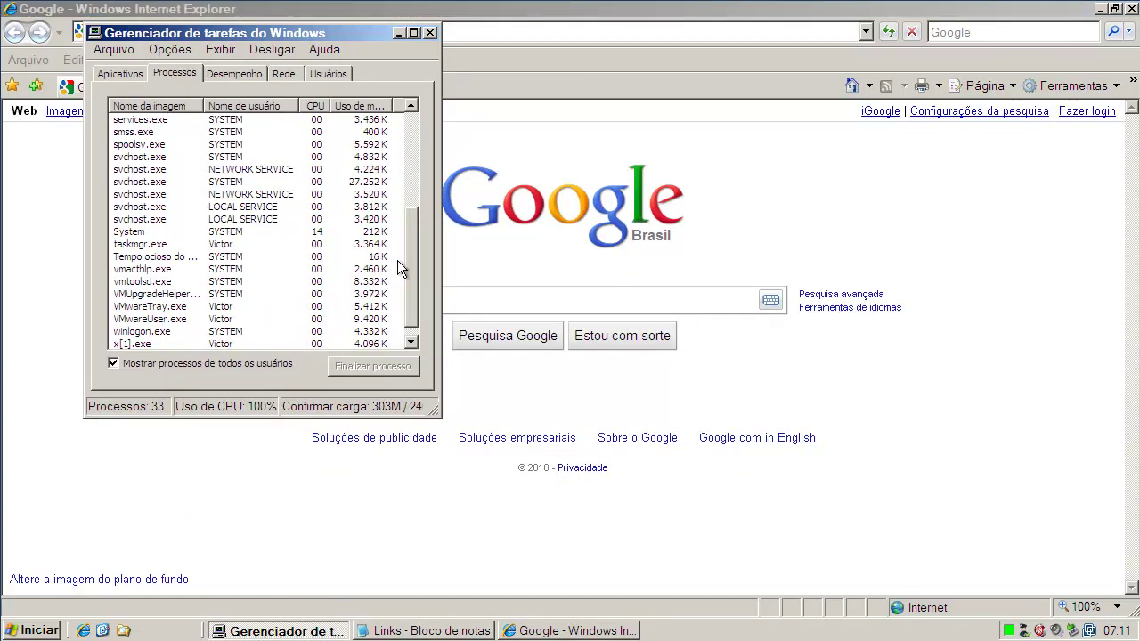
{"action": "left_click_drag", "start_coordinate": [411, 255], "coordinate": [406, 264]}
{"action": "left_click_drag", "start_coordinate": [405, 206], "coordinate": [405, 150]}
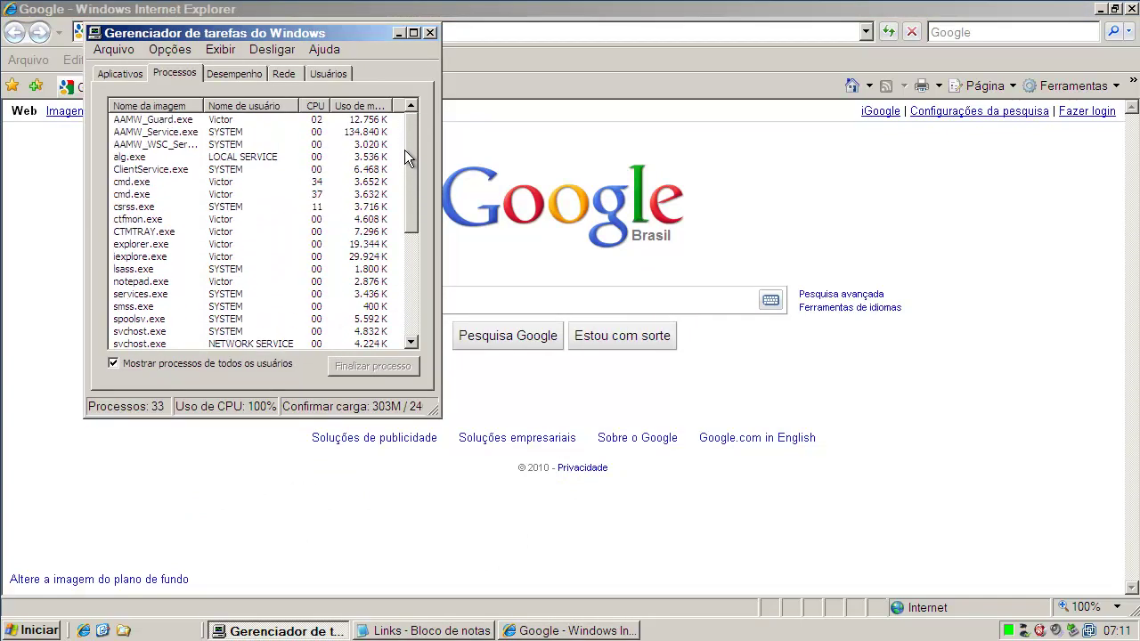
{"action": "left_click", "coordinate": [399, 32]}
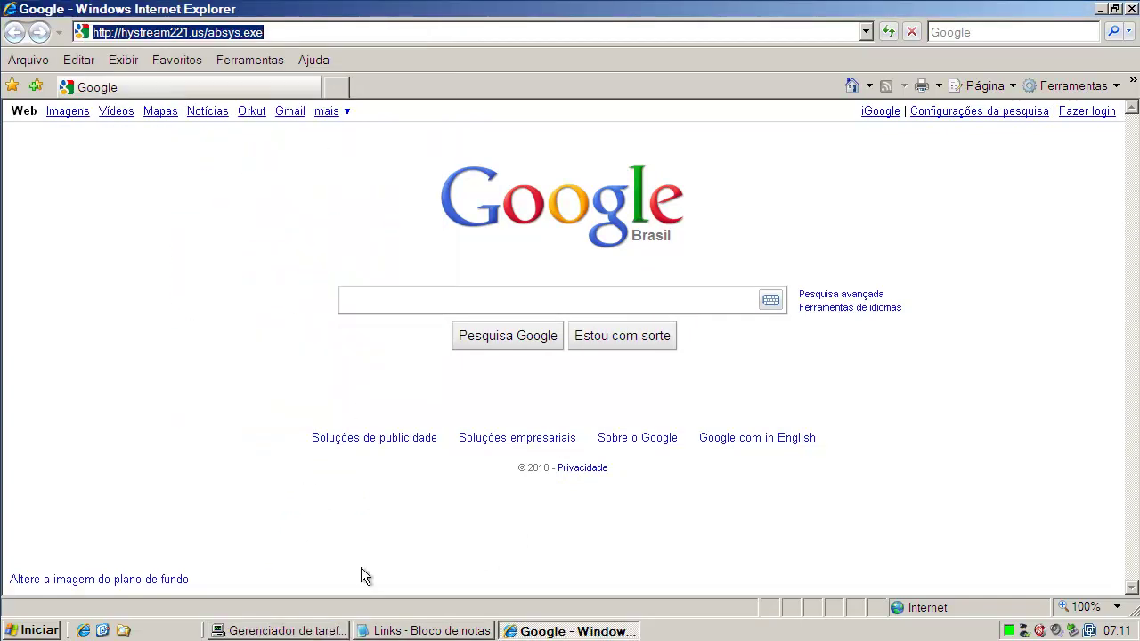
Load the keybizz.org/soft/new/ie.exe link from the Links file in Internet Explorer and run the ie.exe download.
{"action": "left_click", "coordinate": [423, 631]}
{"action": "double_click", "coordinate": [180, 294]}
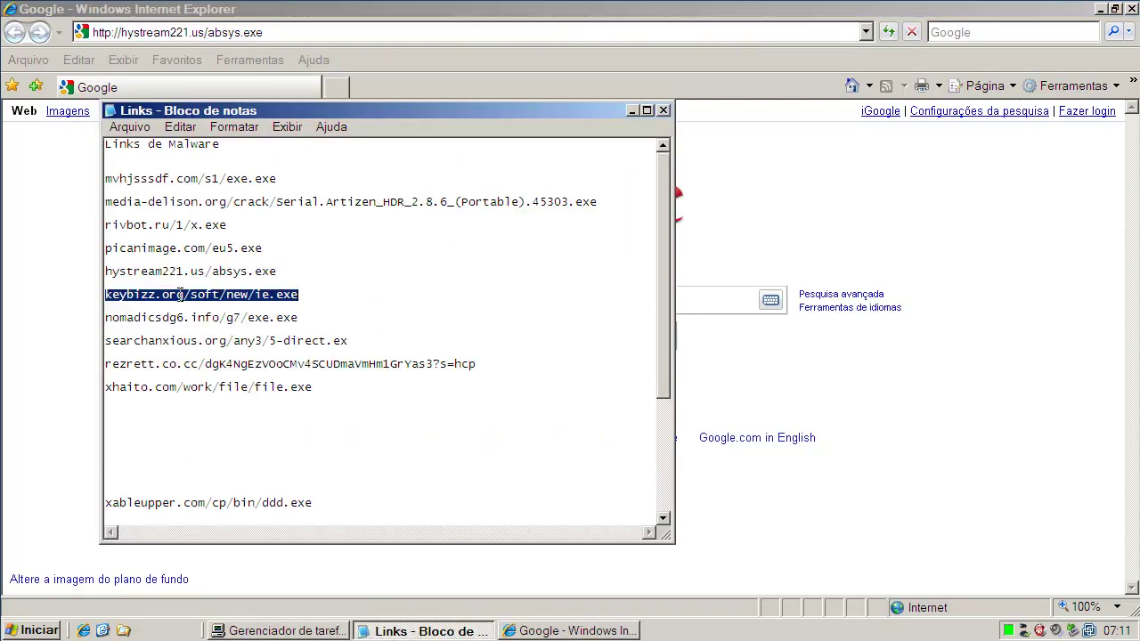
{"action": "right_click", "coordinate": [180, 294]}
{"action": "left_click", "coordinate": [217, 348]}
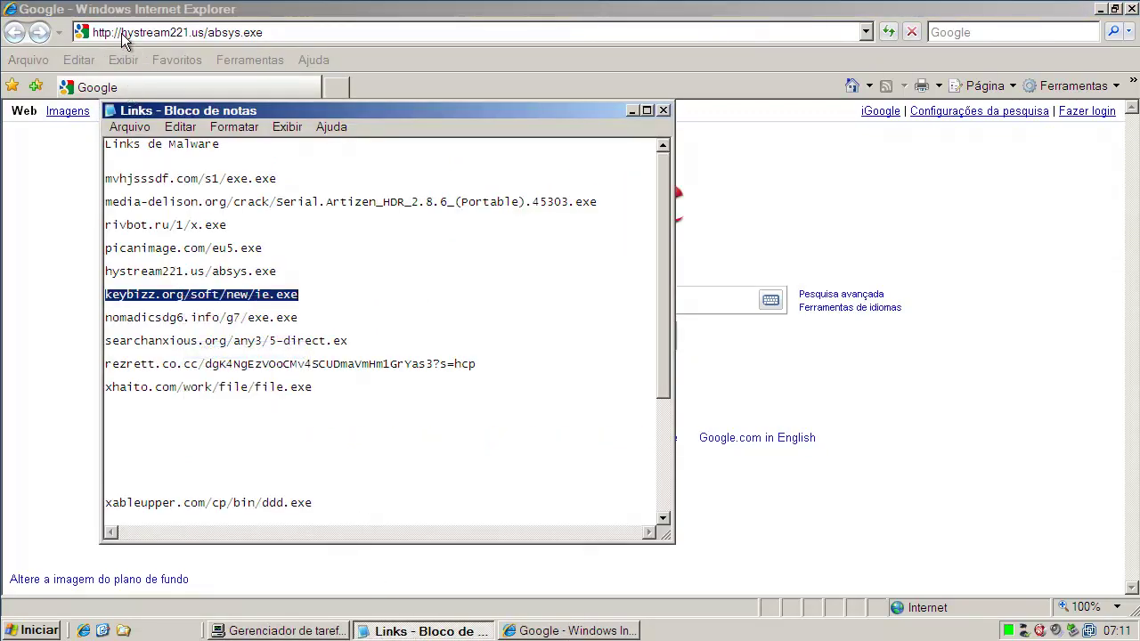
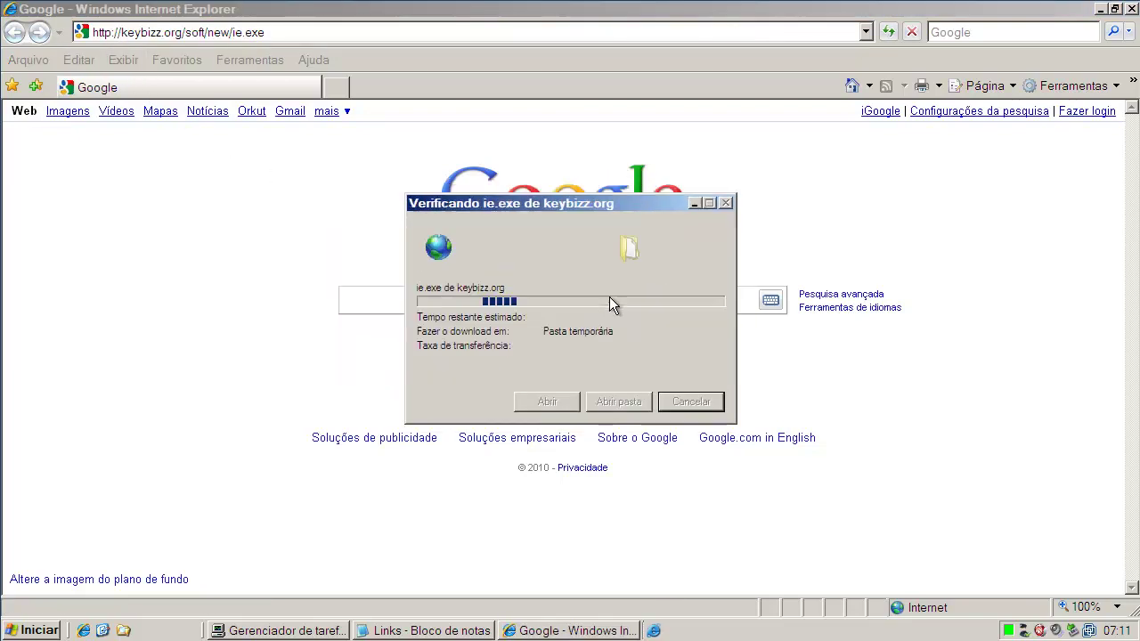
Bring the Links file back up and close the extra Internet Explorer window that opened for keybizz.org.
{"action": "left_click", "coordinate": [476, 632]}
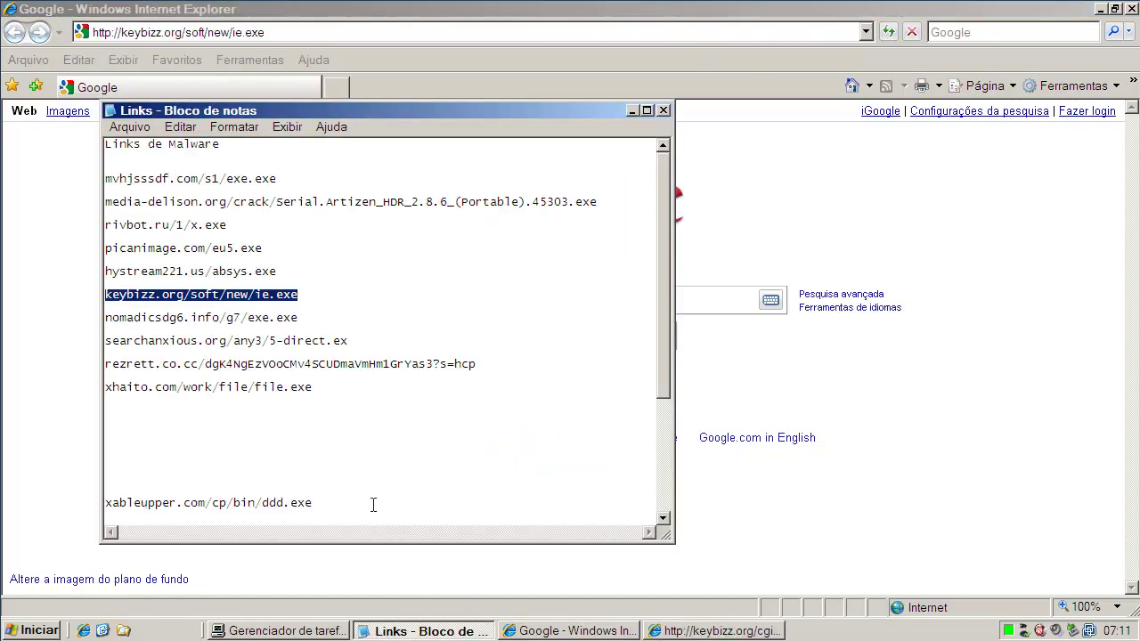
{"action": "right_click", "coordinate": [698, 632]}
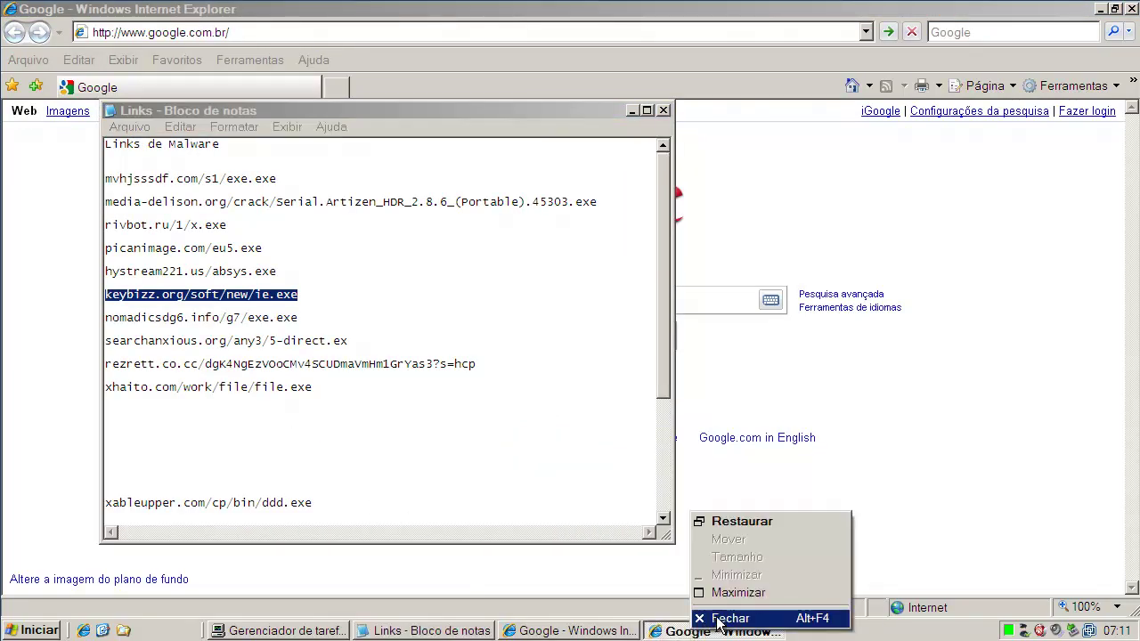
{"action": "left_click", "coordinate": [729, 618]}
Load the nomadicsdg6.info/g7/exe.exe link from the Links file in Internet Explorer and run exe.exe despite the security warnings.
{"action": "left_click", "coordinate": [177, 312]}
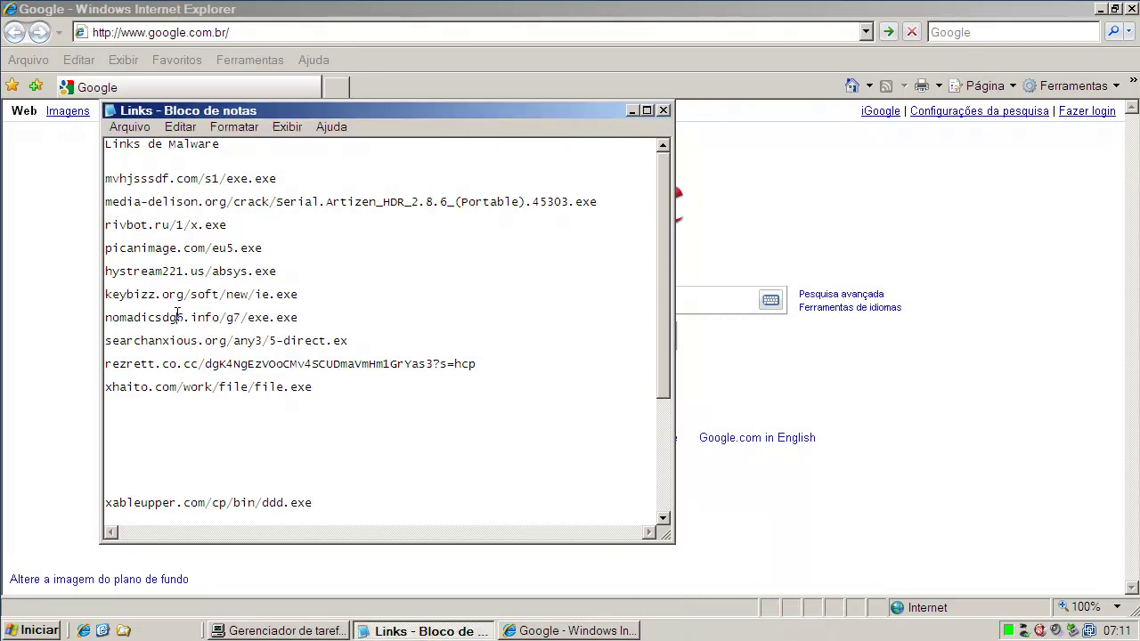
{"action": "double_click", "coordinate": [177, 312]}
{"action": "right_click", "coordinate": [177, 312]}
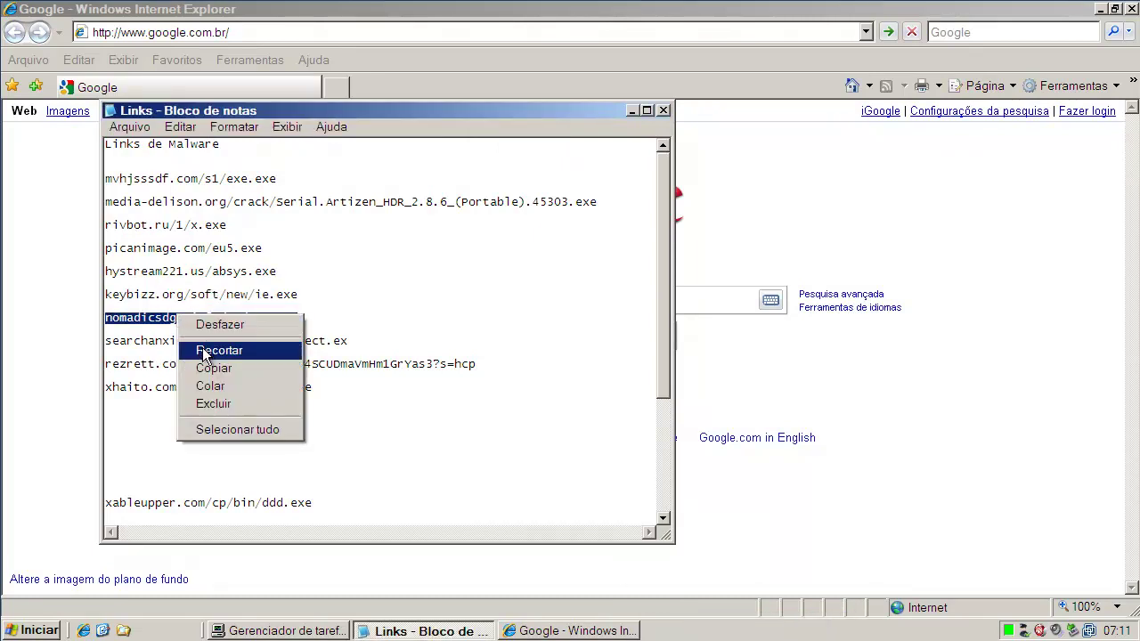
{"action": "left_click", "coordinate": [204, 366]}
{"action": "left_click", "coordinate": [177, 33]}
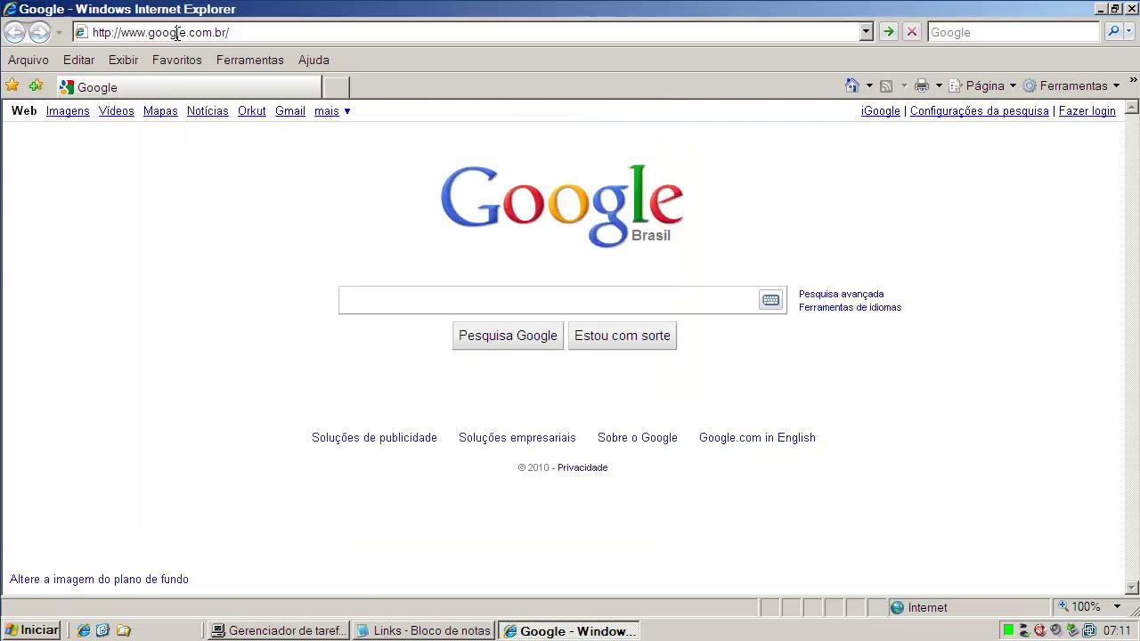
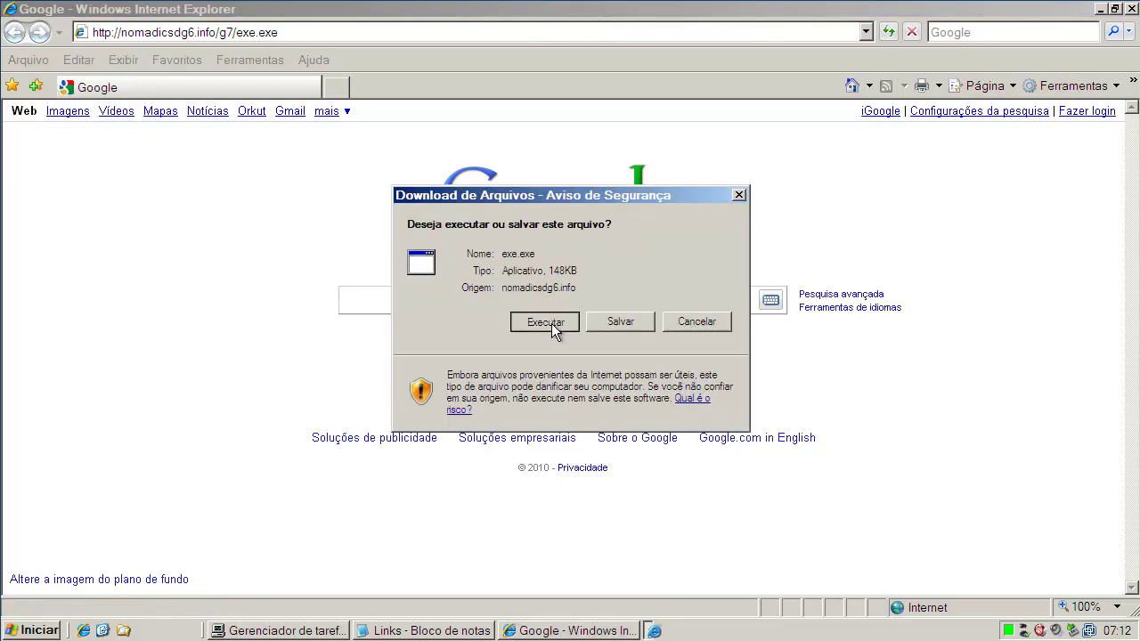
{"action": "left_click", "coordinate": [548, 322]}
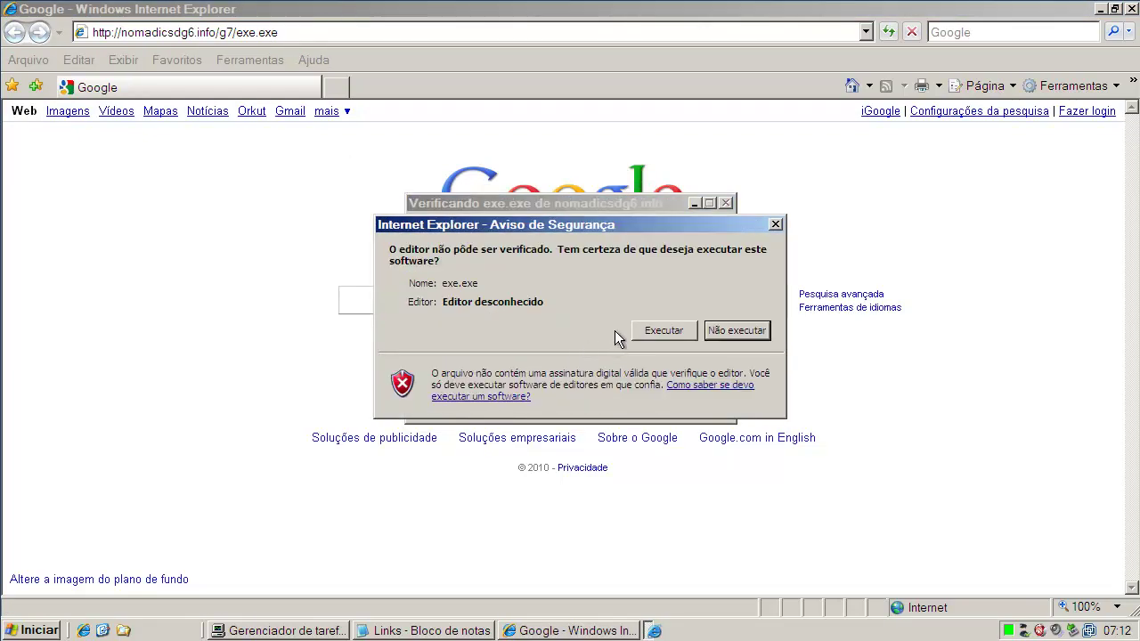
{"action": "left_click", "coordinate": [637, 328]}
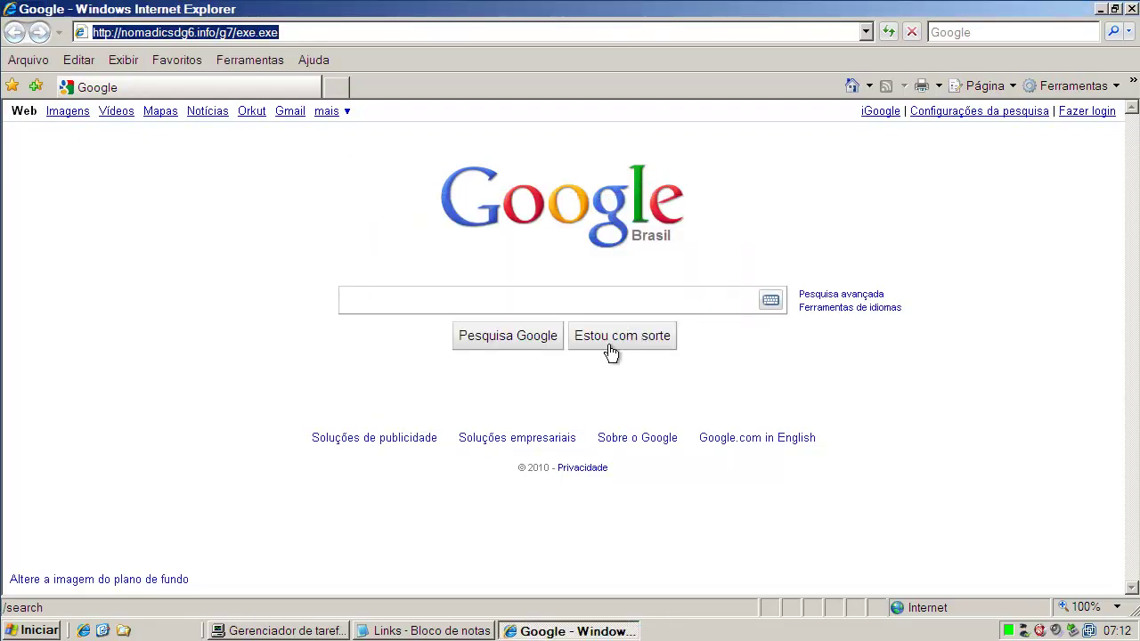
Copy the searchanxious.org/any3/5-direct.ex link from the Links file and load it in Internet Explorer.
{"action": "left_click", "coordinate": [441, 631]}
{"action": "double_click", "coordinate": [282, 340]}
{"action": "right_click", "coordinate": [281, 340]}
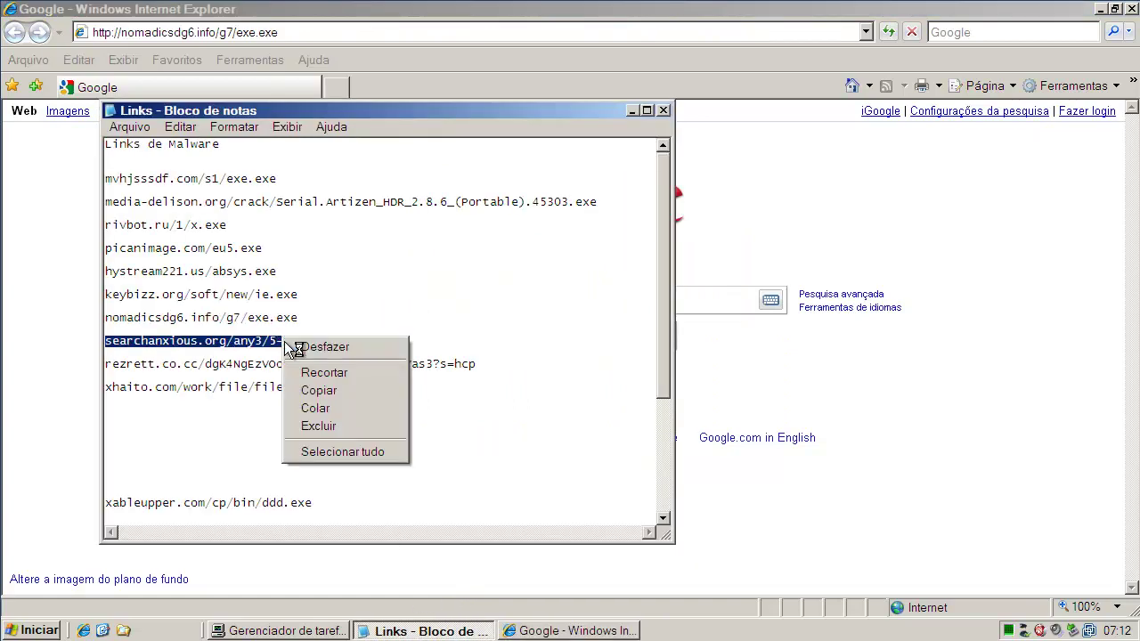
{"action": "left_click", "coordinate": [314, 390]}
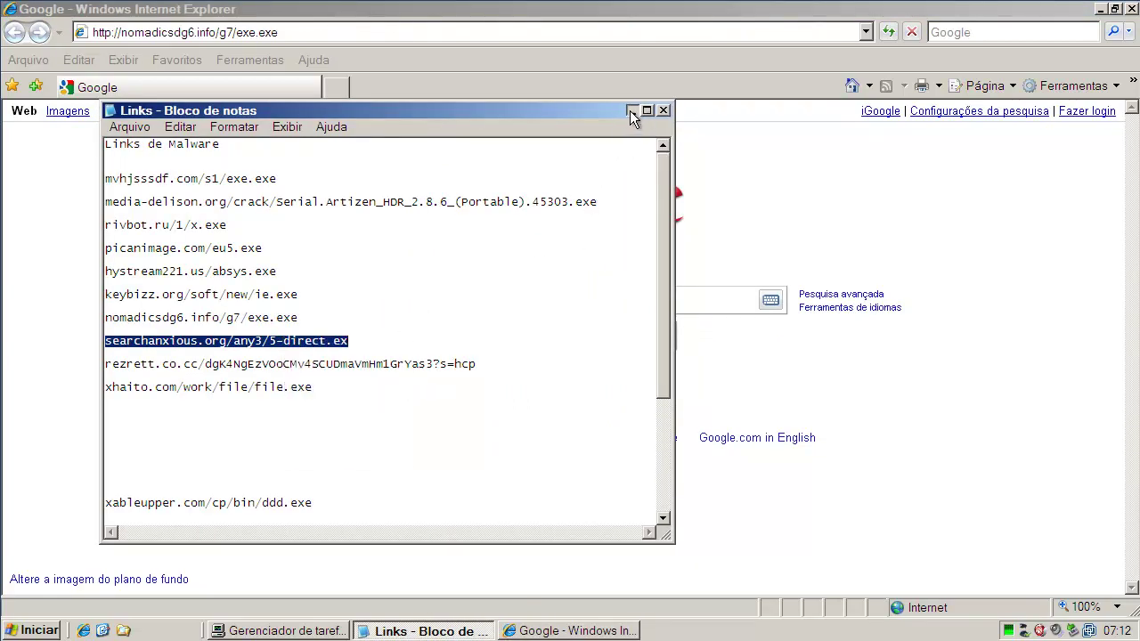
{"action": "left_click", "coordinate": [630, 111]}
{"action": "left_click", "coordinate": [359, 31]}
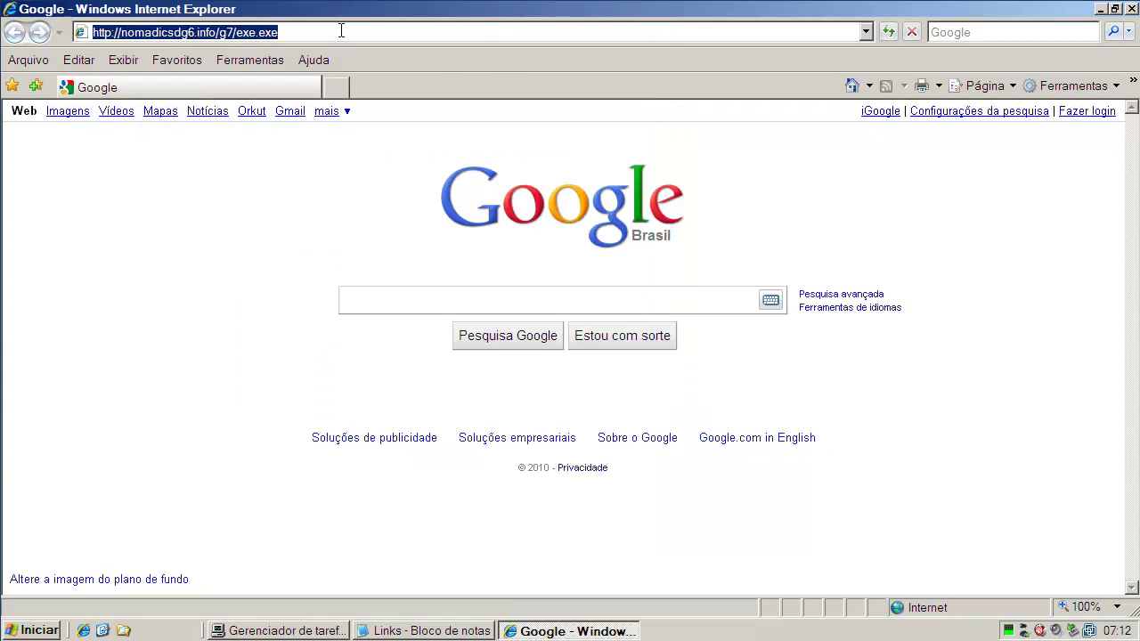
{"action": "key", "text": "ctrl+v"}
{"action": "key", "text": "ctrl+a"}
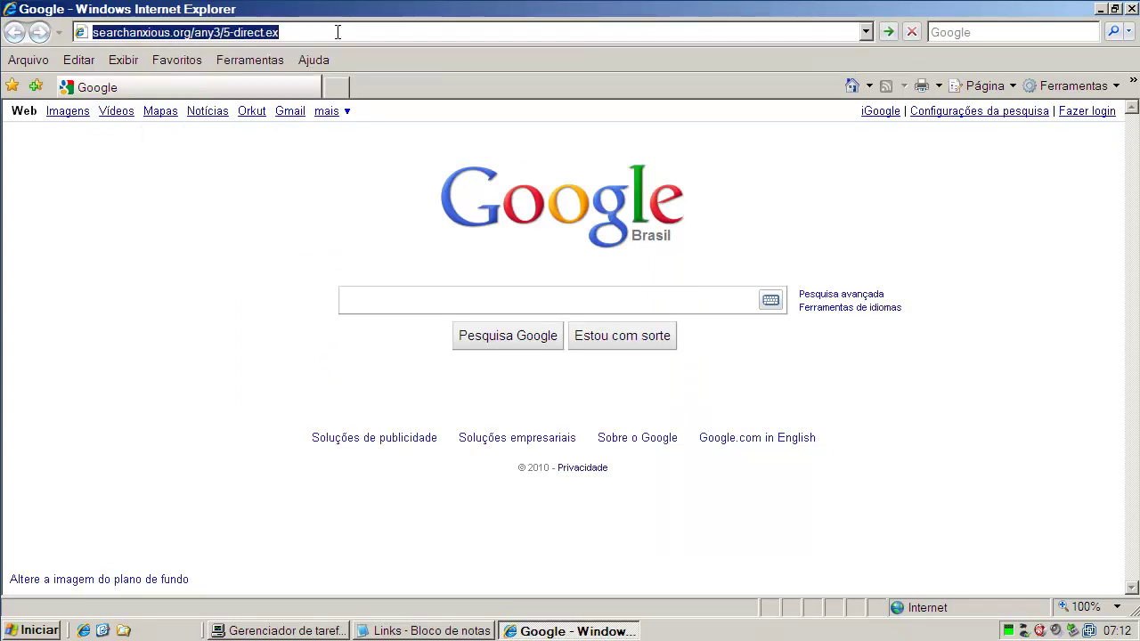
{"action": "key", "text": "Return"}
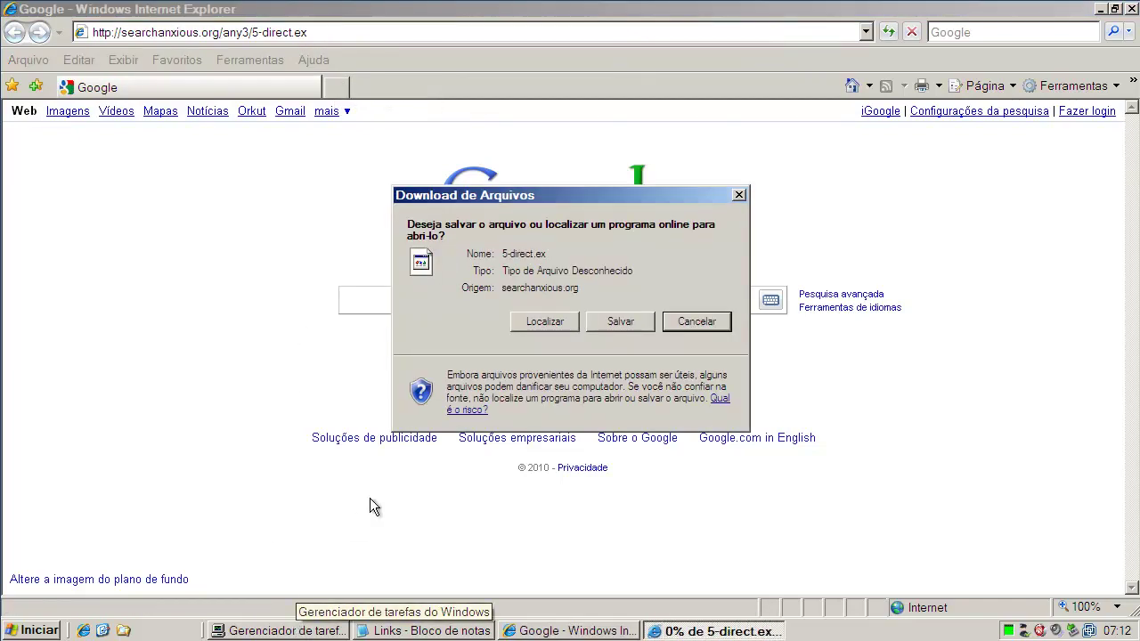
Save the 5-direct.ex download in Meus documentos and open the folder that contains it.
{"action": "left_click", "coordinate": [618, 318]}
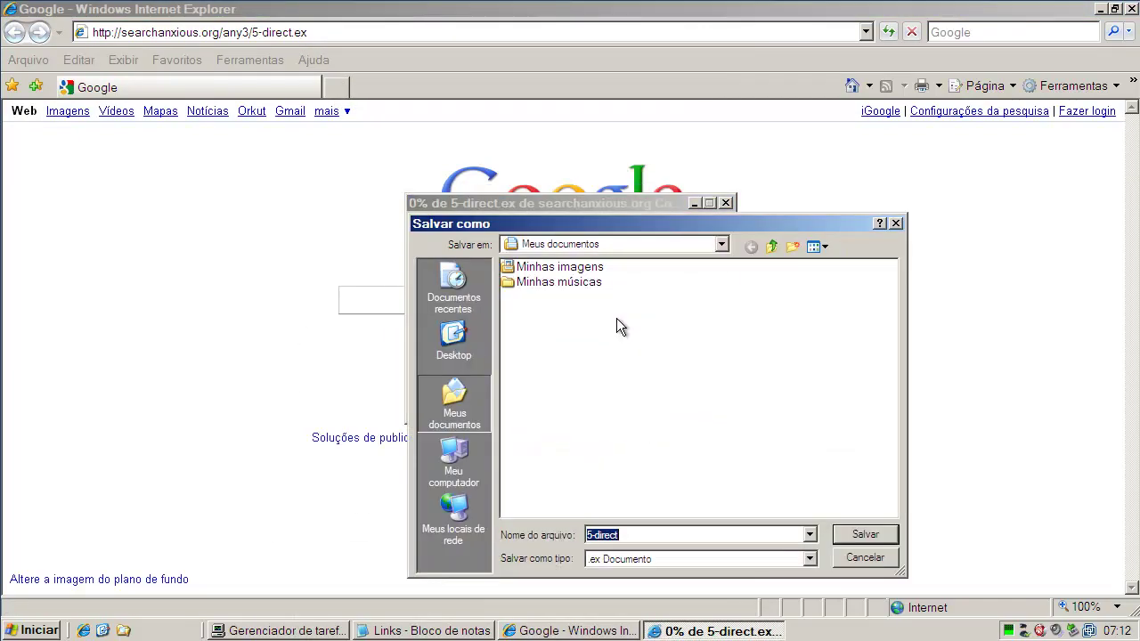
{"action": "left_click", "coordinate": [857, 535]}
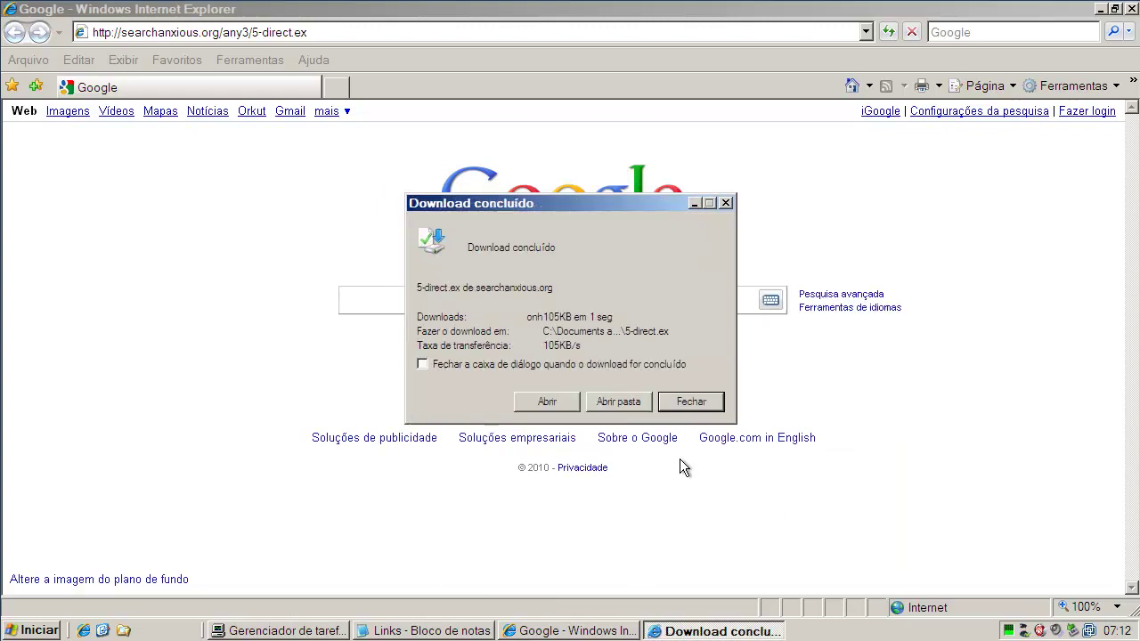
{"action": "left_click", "coordinate": [621, 405]}
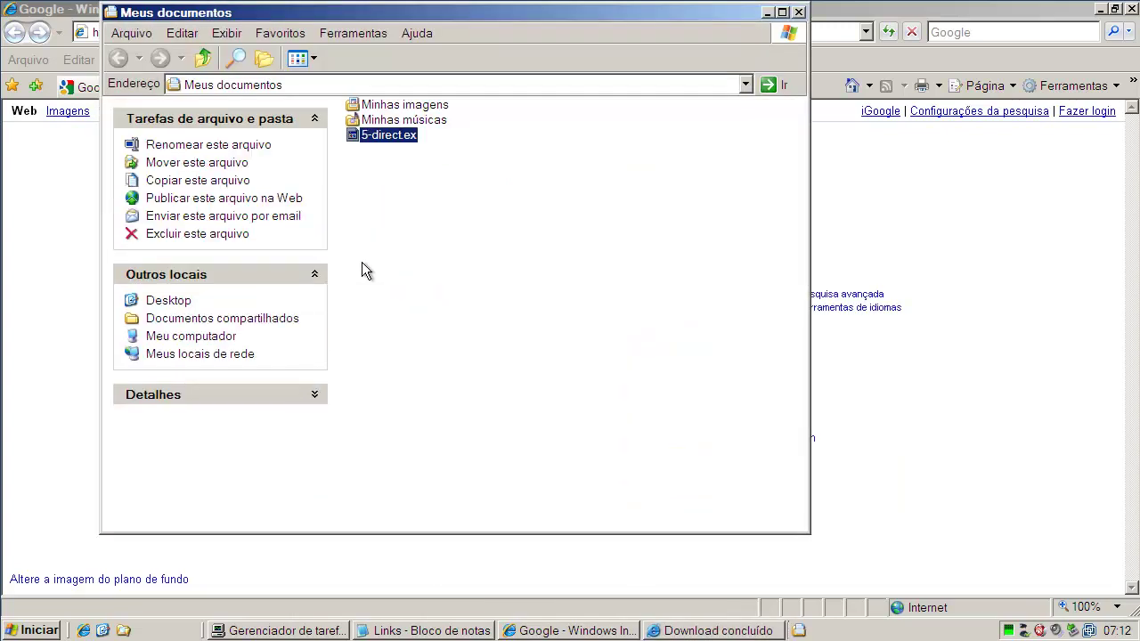
Rename the downloaded 5-direct.ex file in Meus documentos as 5-direct.exe.
{"action": "right_click", "coordinate": [386, 135]}
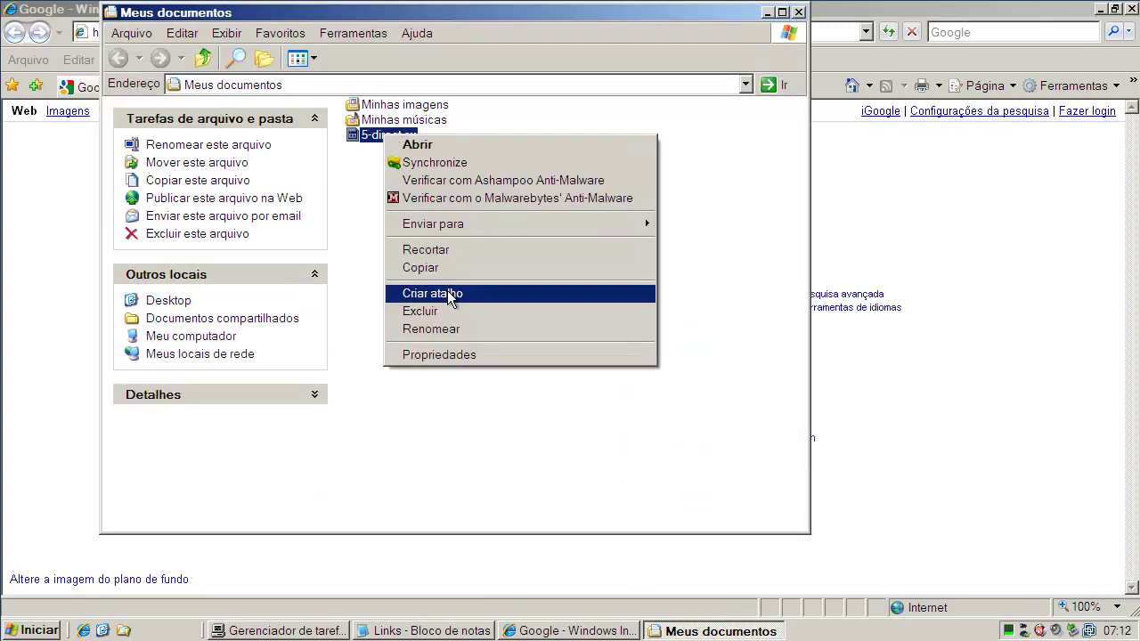
{"action": "left_click", "coordinate": [431, 328]}
{"action": "left_click", "coordinate": [422, 136]}
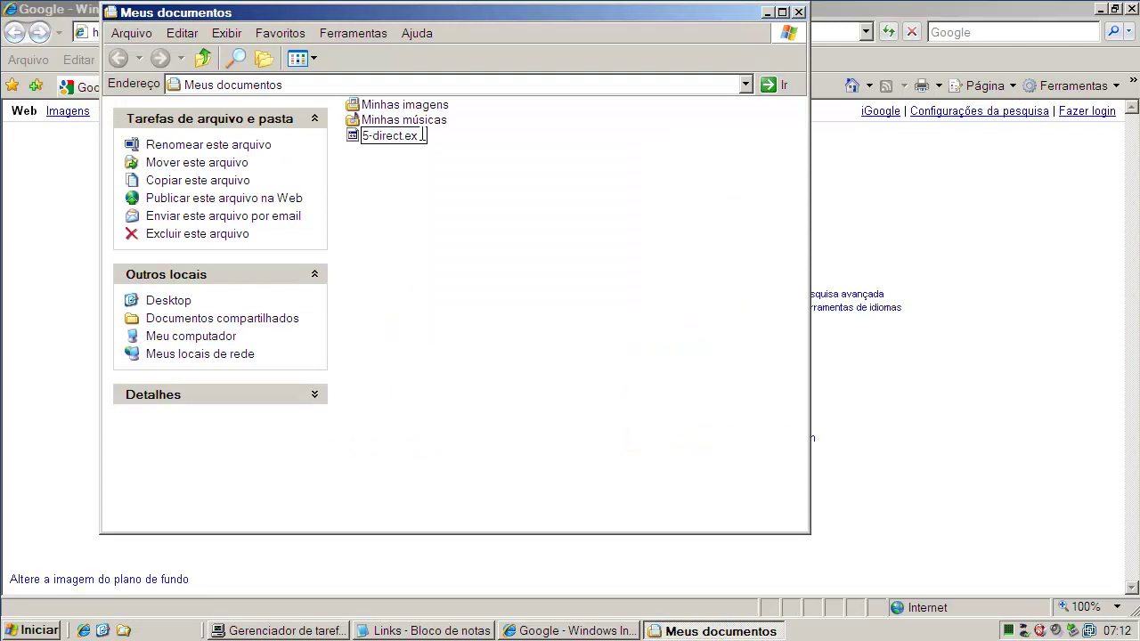
{"action": "type", "text": "e"}
{"action": "key", "text": "Return"}
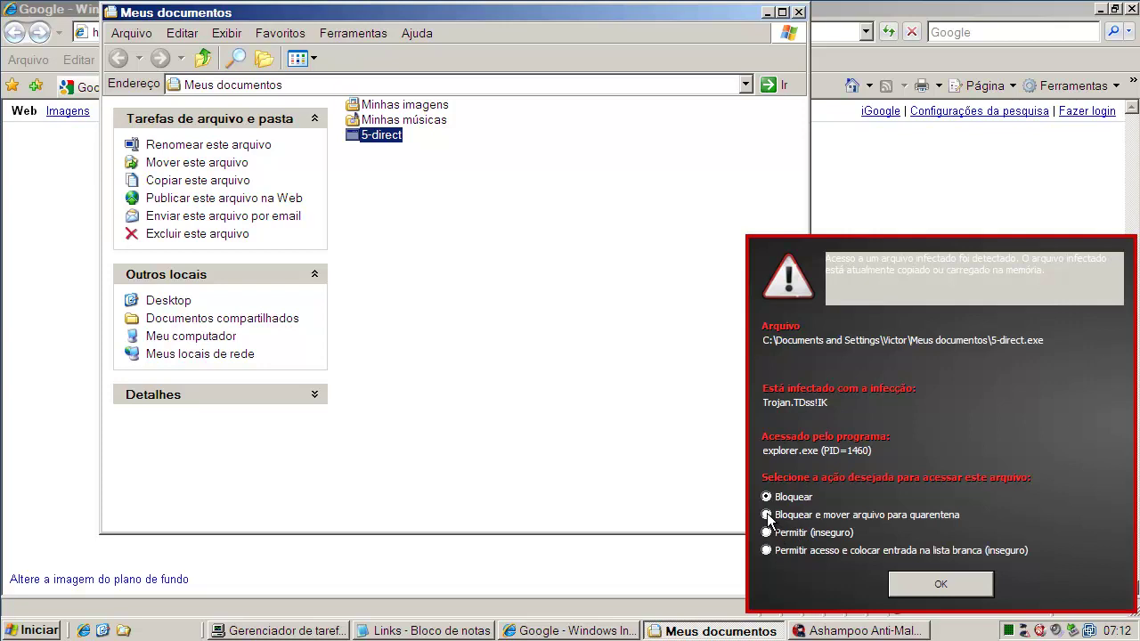
Block and quarantine 5-direct.exe in the Ashampoo alert, try to run the file, and close the Meus documentos window.
{"action": "left_click", "coordinate": [767, 514]}
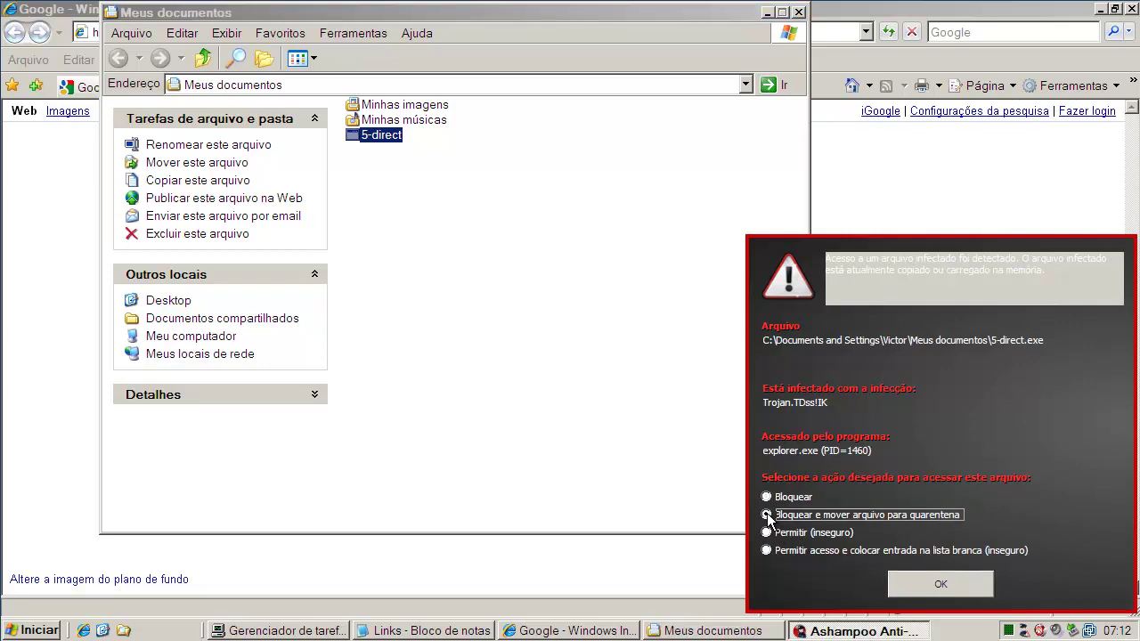
{"action": "left_click", "coordinate": [941, 579]}
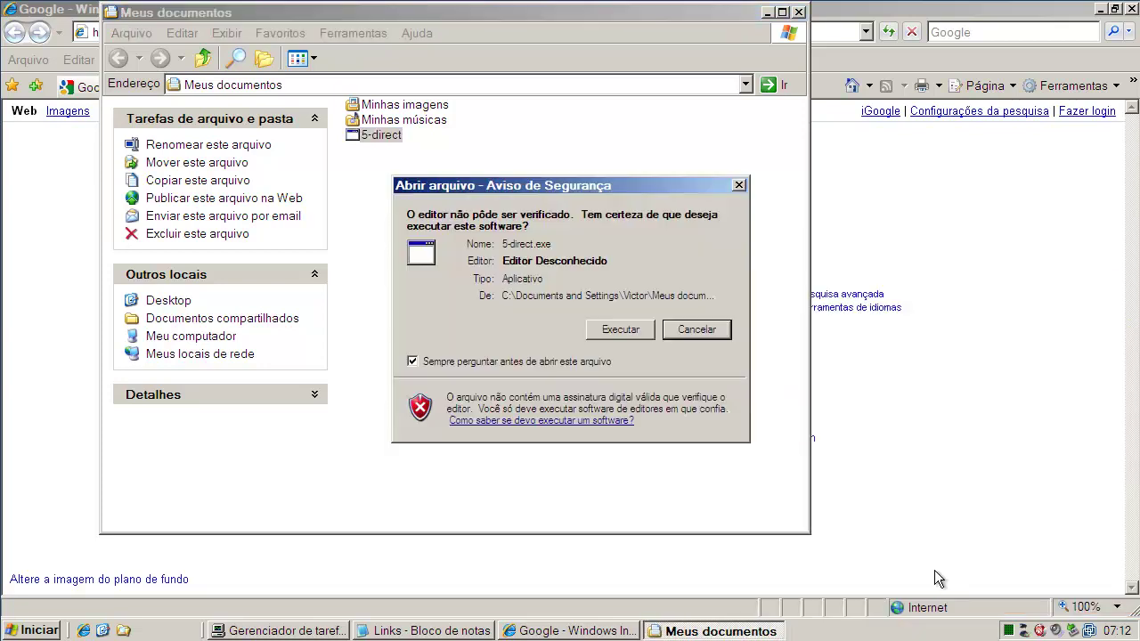
{"action": "left_click", "coordinate": [624, 330]}
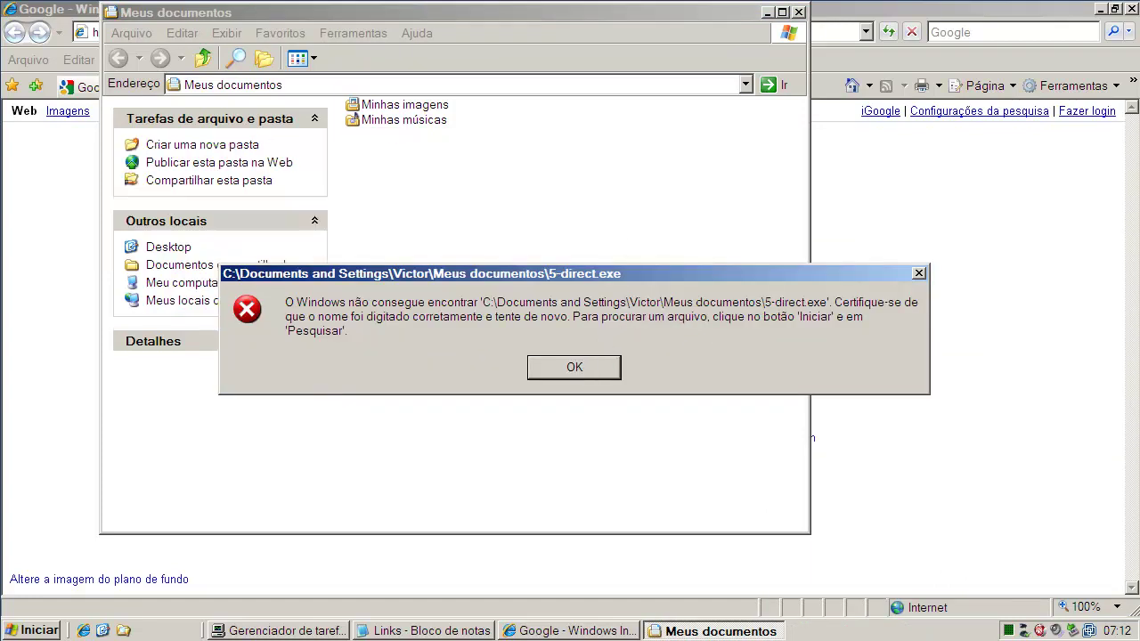
{"action": "left_click", "coordinate": [588, 363]}
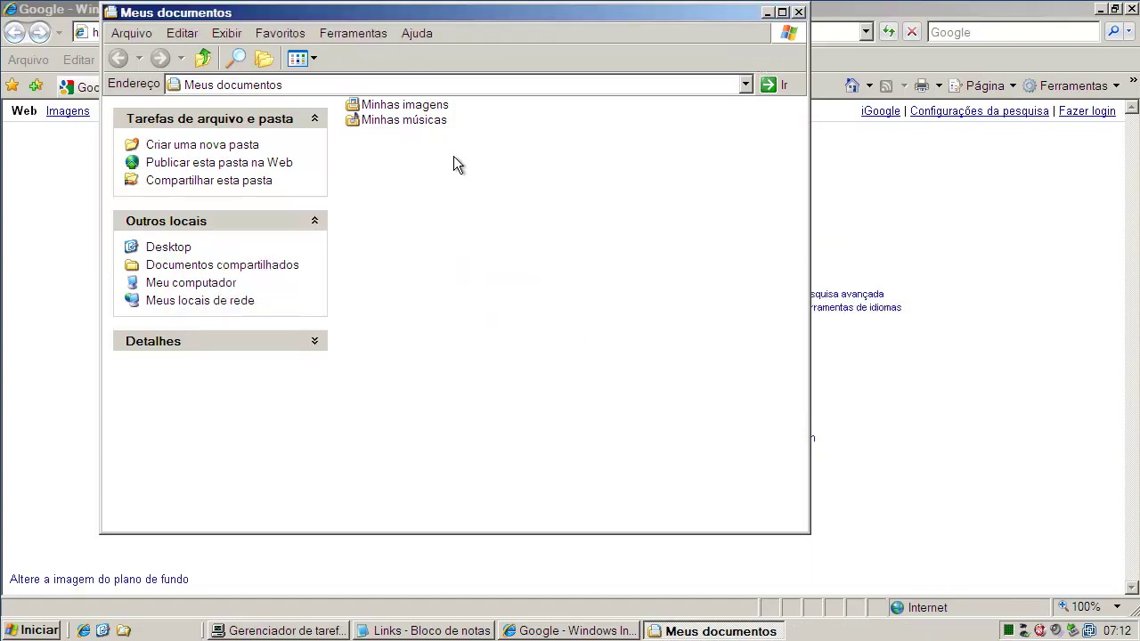
{"action": "left_click", "coordinate": [799, 12]}
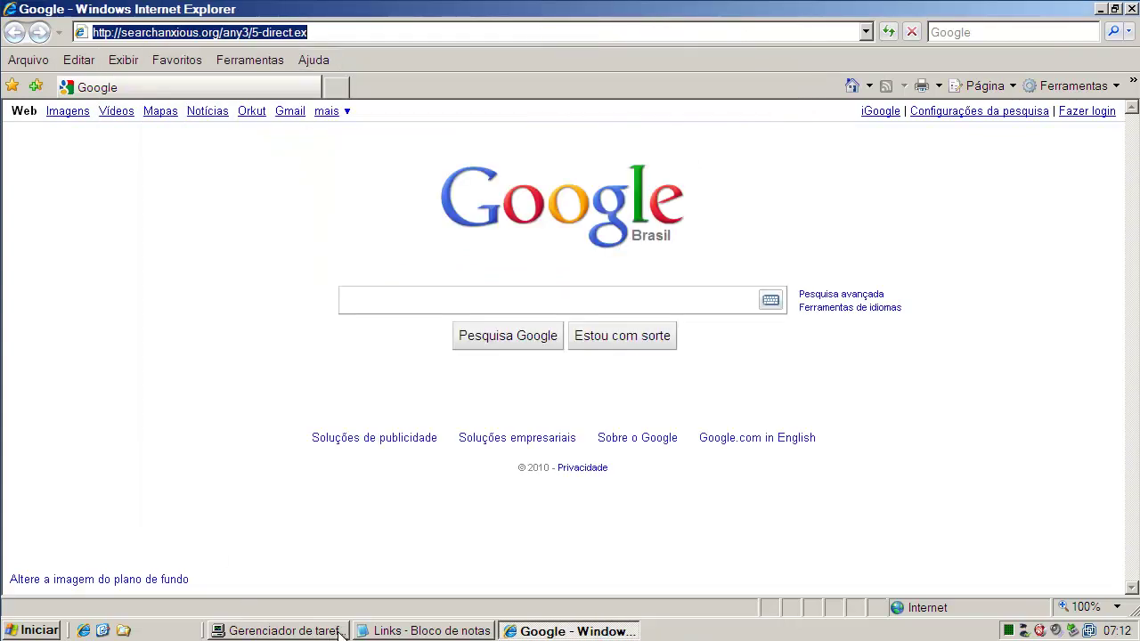
Copy the rezrett.co.cc link from the Links file, load it in Internet Explorer and dismiss its download dialog.
{"action": "left_click", "coordinate": [370, 631]}
{"action": "double_click", "coordinate": [274, 363]}
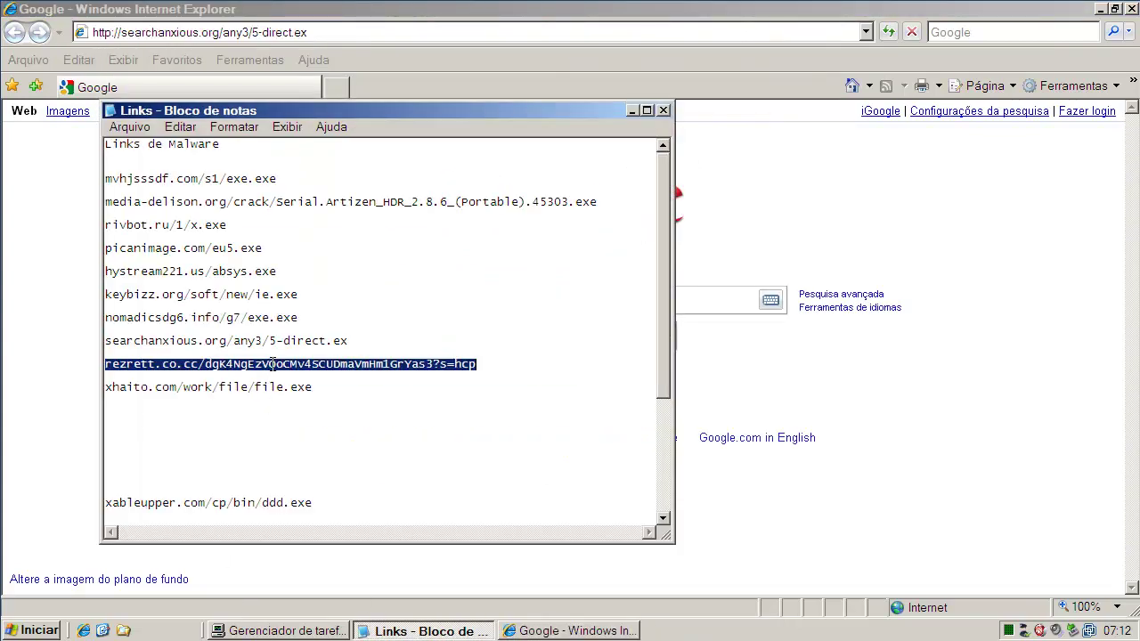
{"action": "right_click", "coordinate": [273, 364]}
{"action": "left_click", "coordinate": [300, 417]}
{"action": "left_click", "coordinate": [283, 36]}
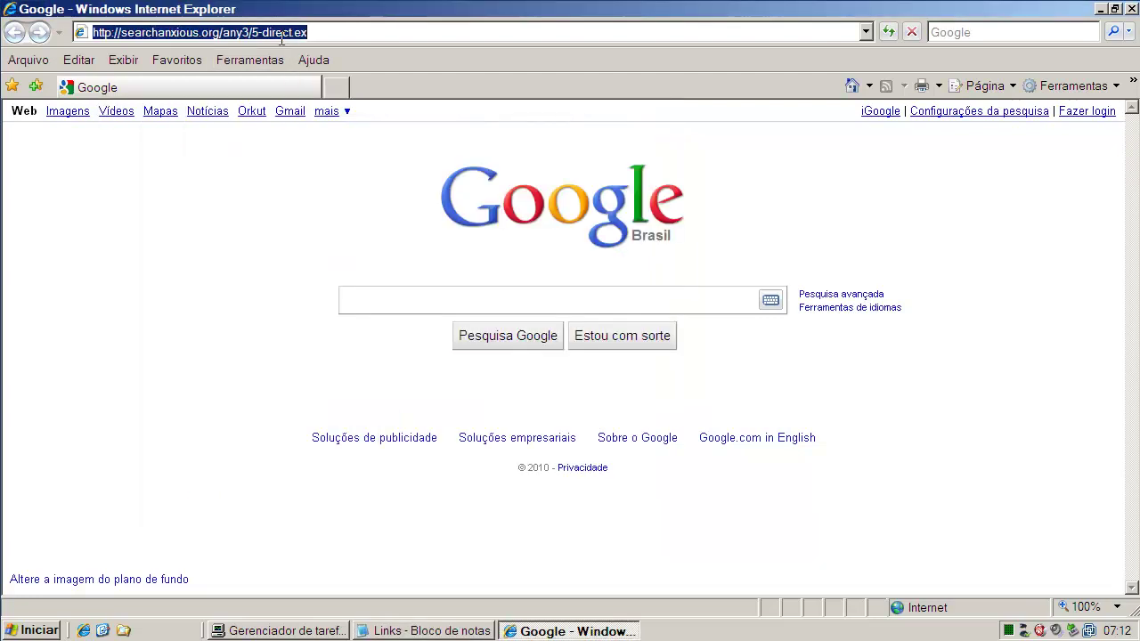
{"action": "key", "text": "ctrl+v"}
{"action": "key", "text": "Return"}
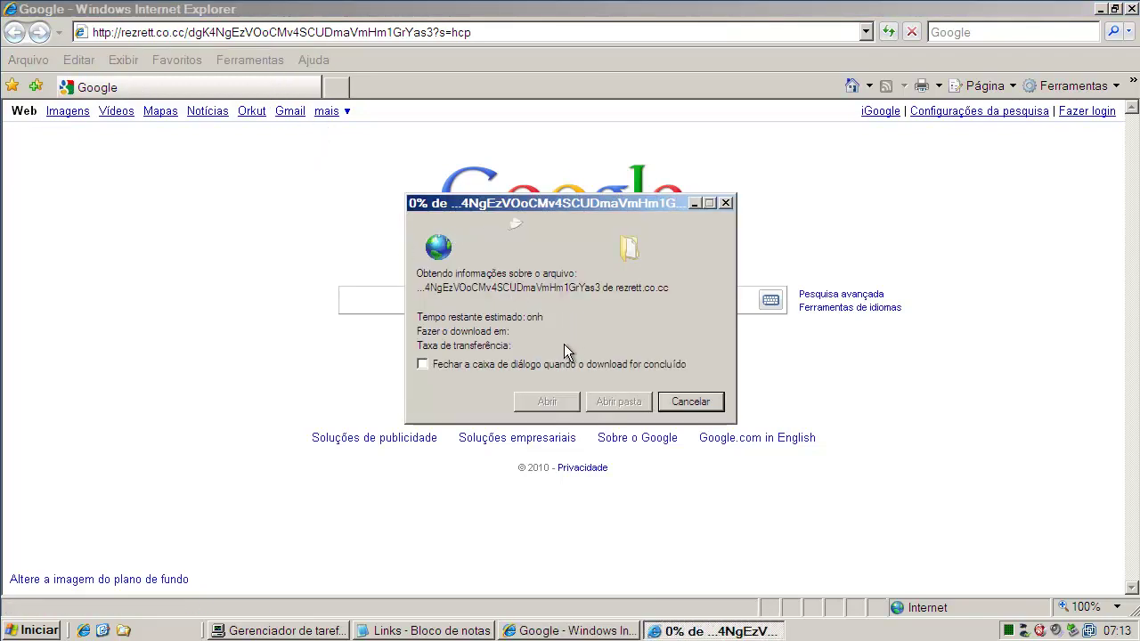
{"action": "left_click", "coordinate": [579, 374]}
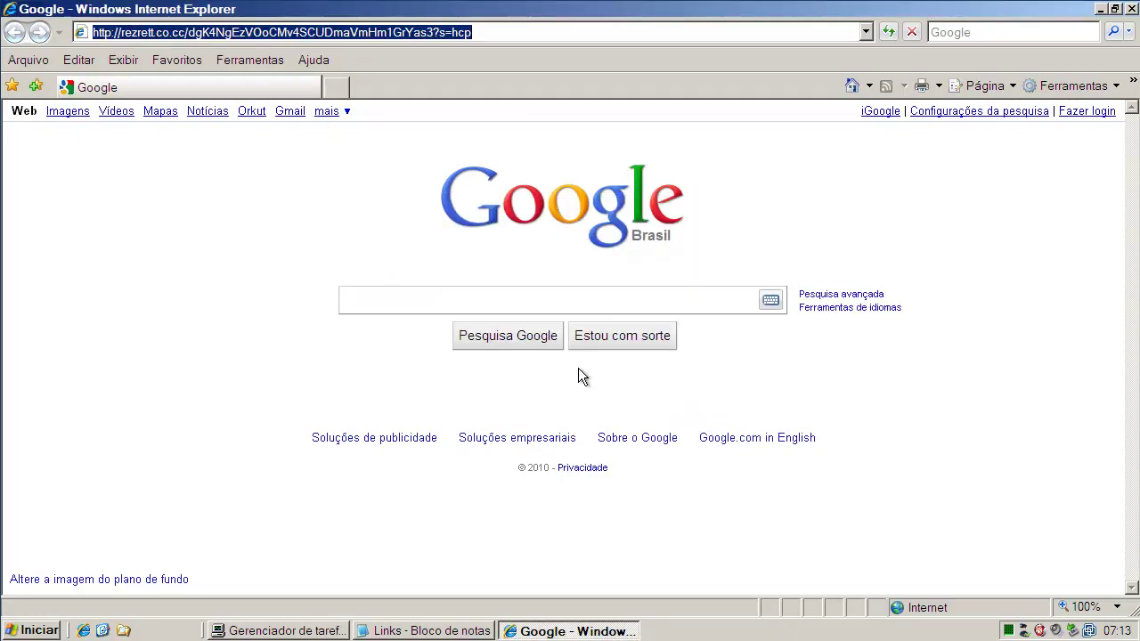
Load the xhaito.com/work/file/file.exe link from the Links file in Internet Explorer and run the file.exe download.
{"action": "left_click", "coordinate": [450, 634]}
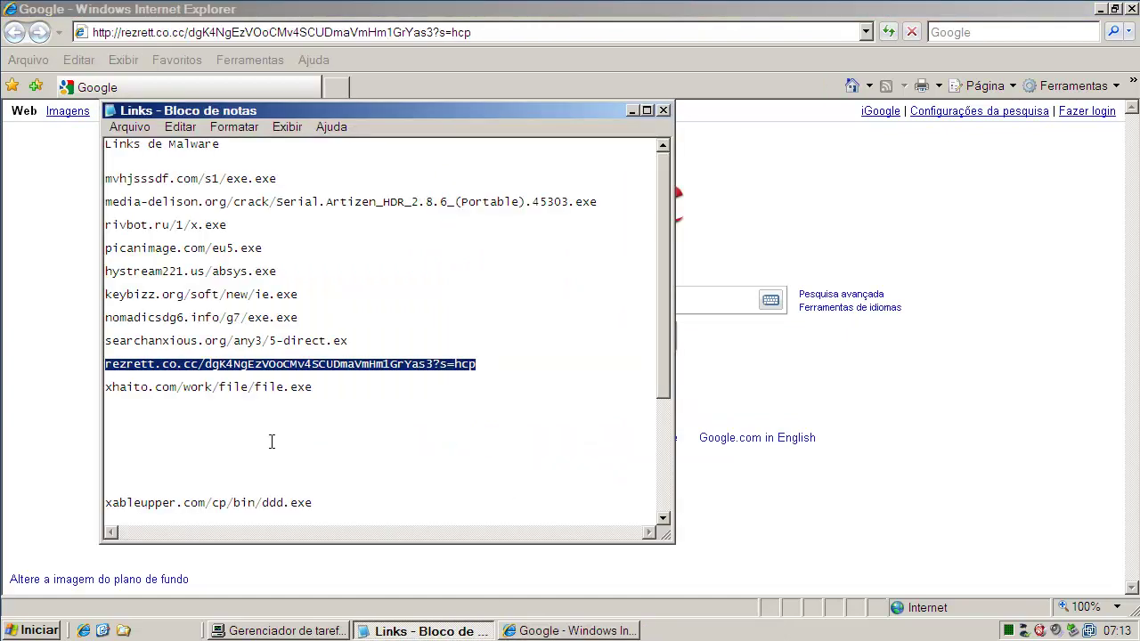
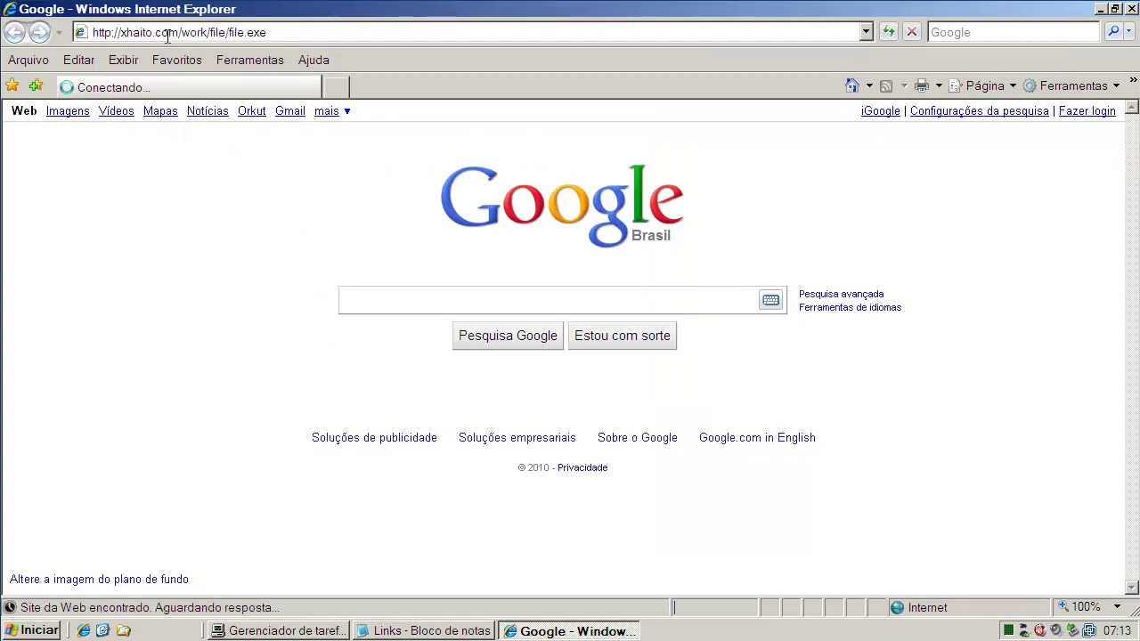
{"action": "left_click", "coordinate": [532, 318]}
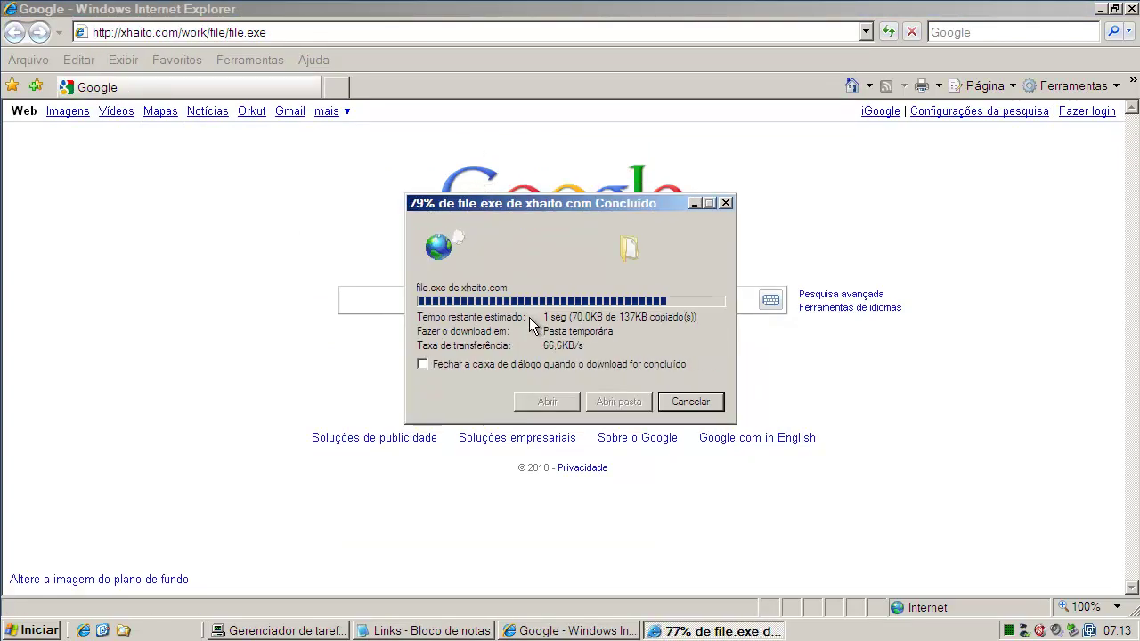
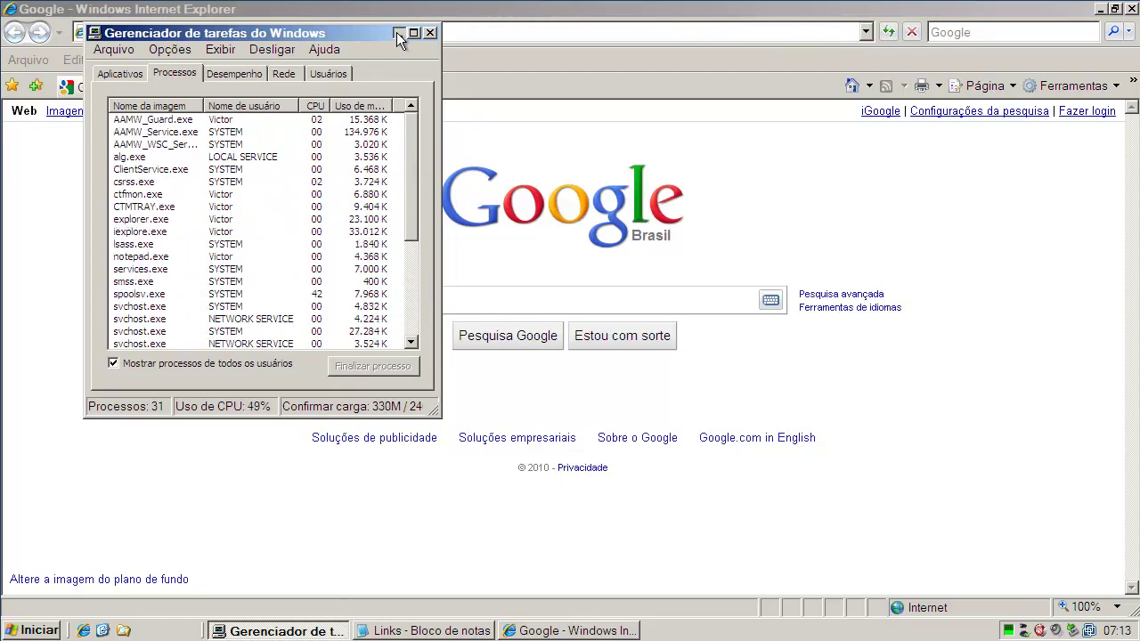
Minimise Task Manager and load the xableupper.com/cp/bin/ddd.exe link from the Links file in Internet Explorer.
{"action": "left_click", "coordinate": [398, 33]}
{"action": "left_click", "coordinate": [426, 631]}
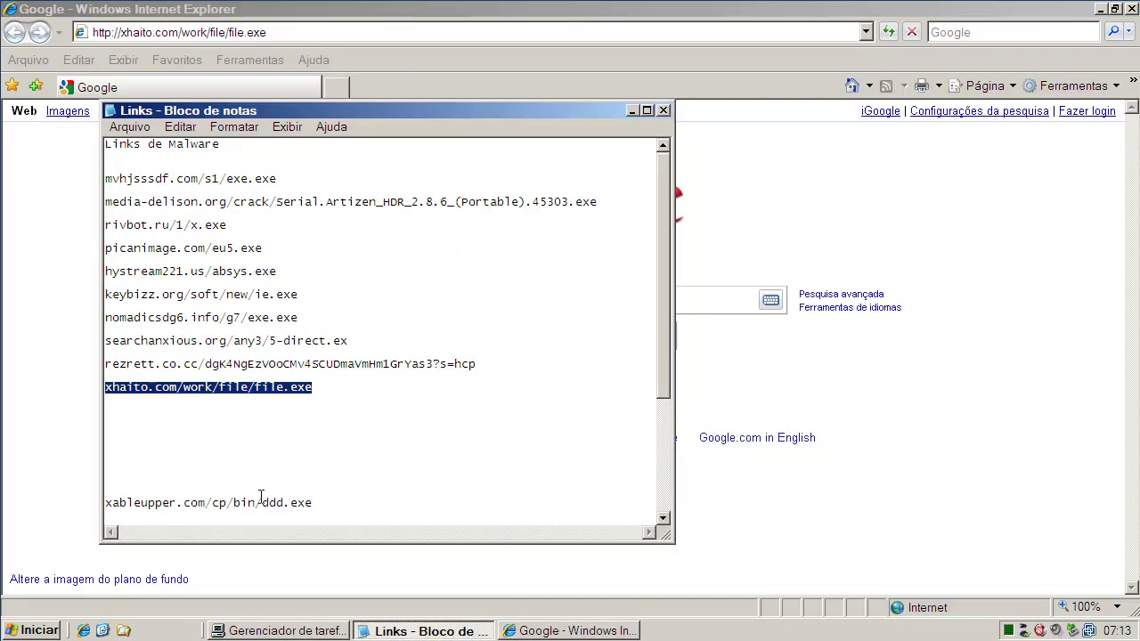
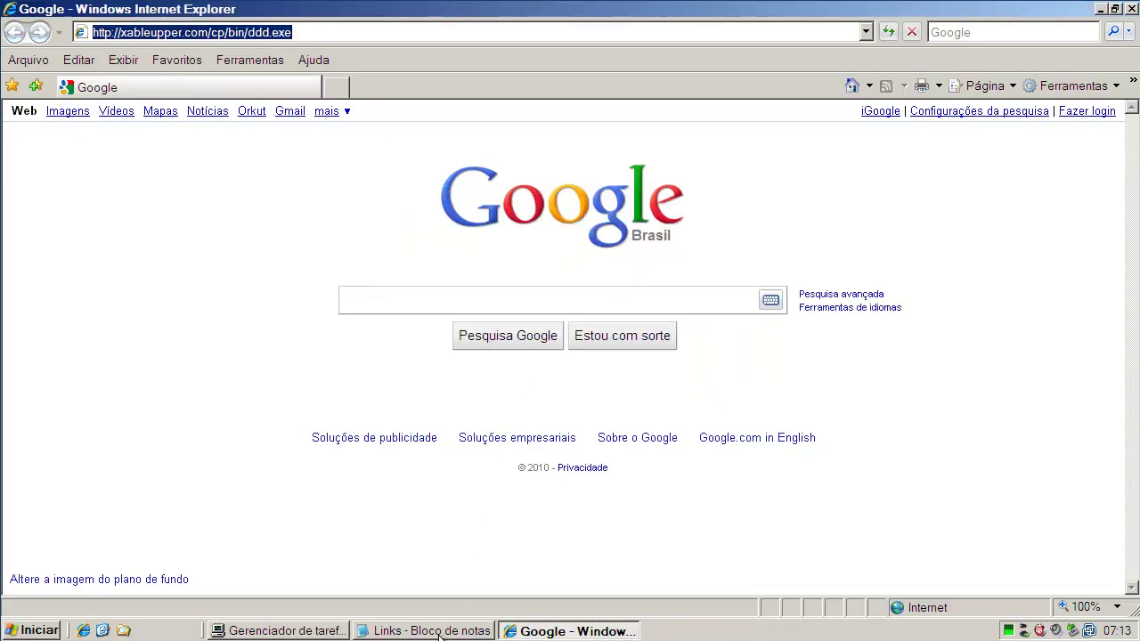
{"action": "left_click", "coordinate": [425, 631]}
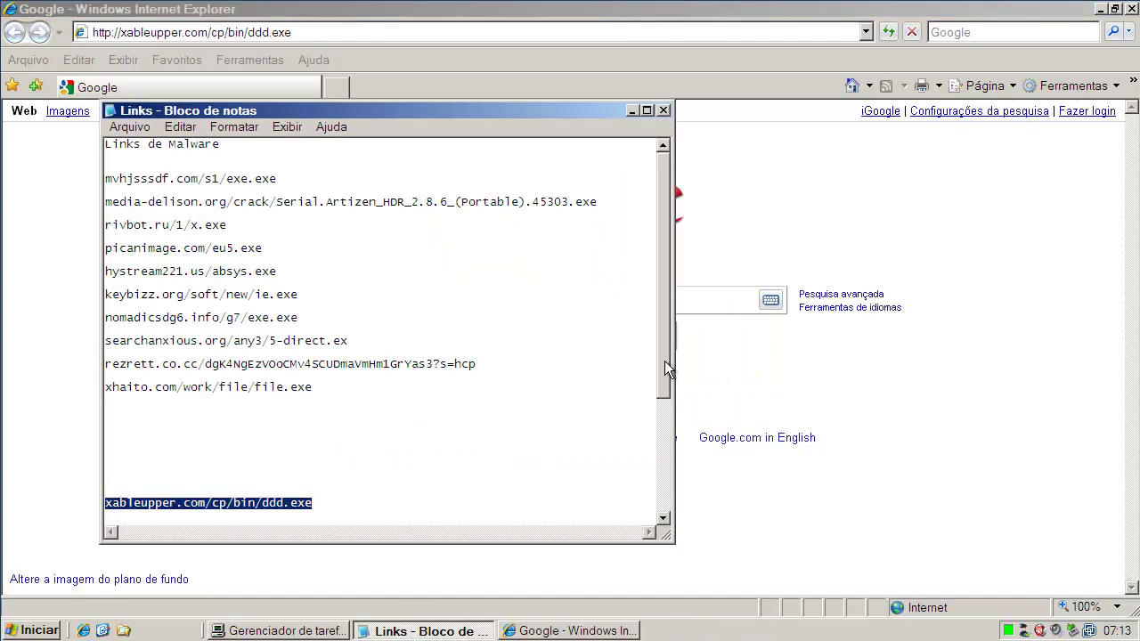
{"action": "left_click_drag", "start_coordinate": [665, 361], "coordinate": [670, 401]}
{"action": "double_click", "coordinate": [354, 480]}
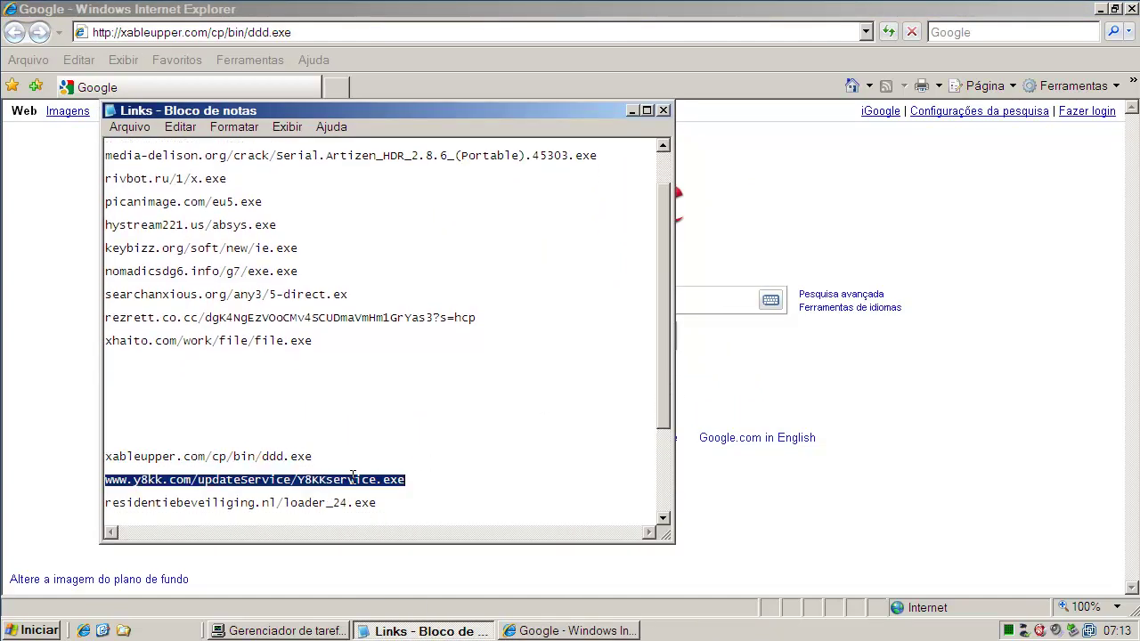
{"action": "right_click", "coordinate": [354, 480]}
{"action": "left_click", "coordinate": [393, 533]}
{"action": "left_click", "coordinate": [267, 78]}
{"action": "left_click", "coordinate": [253, 32]}
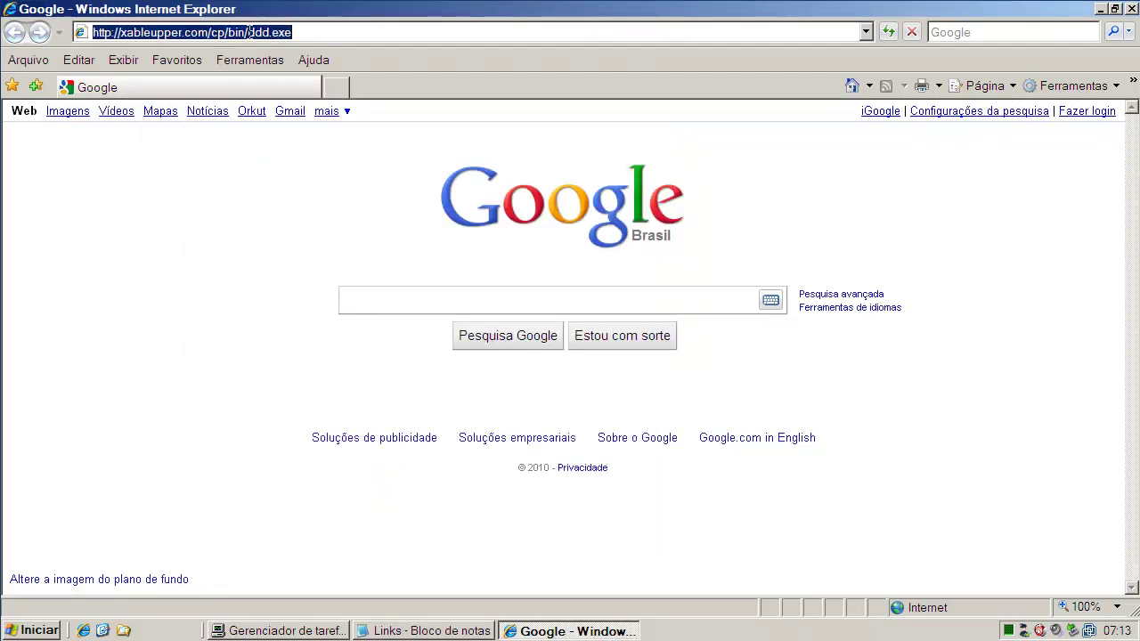
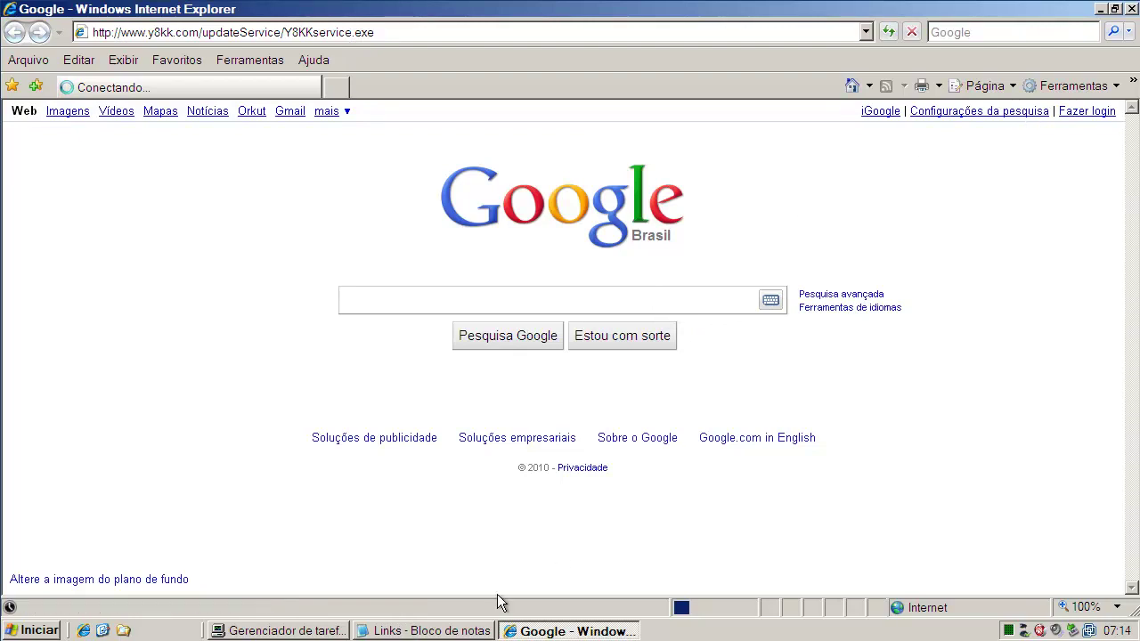
Close the Links file in Notepad and return to the Internet Explorer window.
{"action": "right_click", "coordinate": [460, 633]}
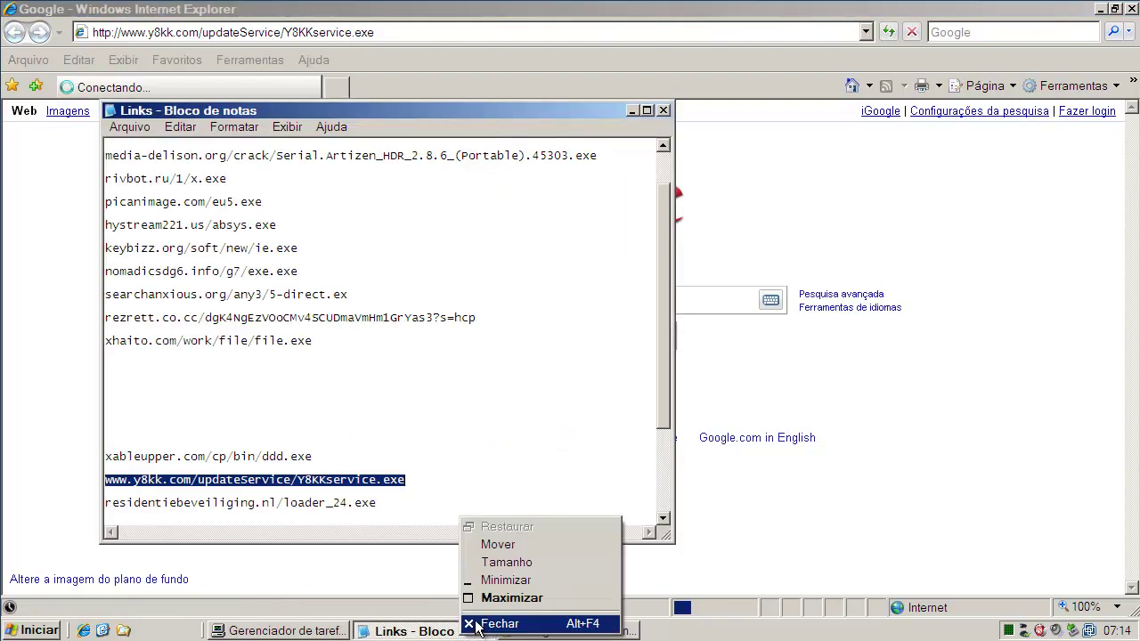
{"action": "left_click", "coordinate": [478, 624]}
{"action": "left_click", "coordinate": [546, 369]}
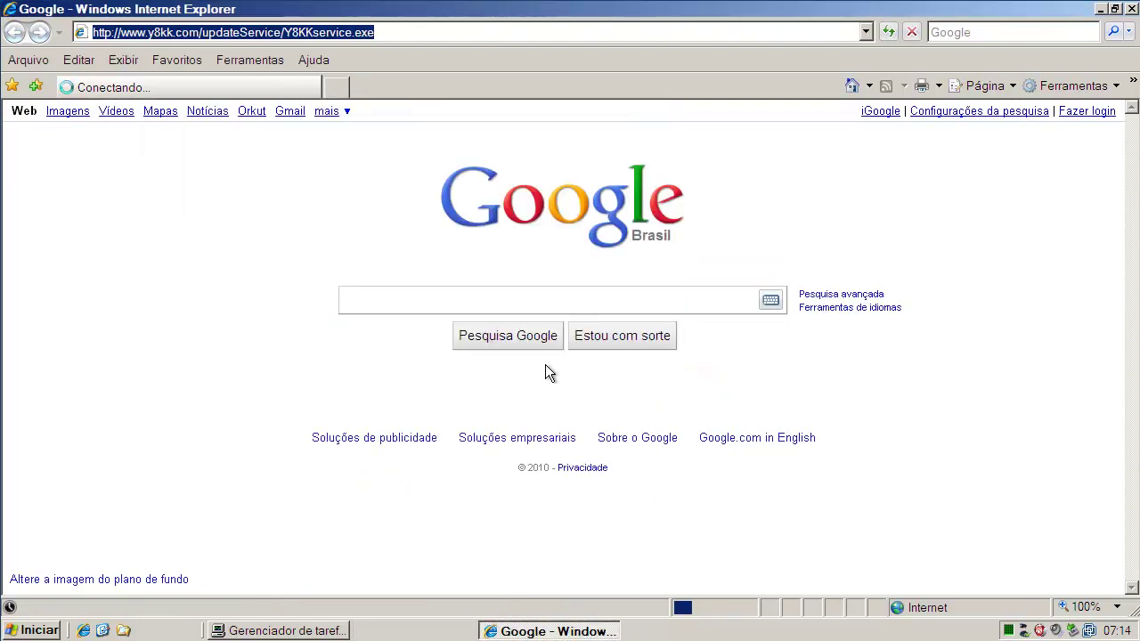
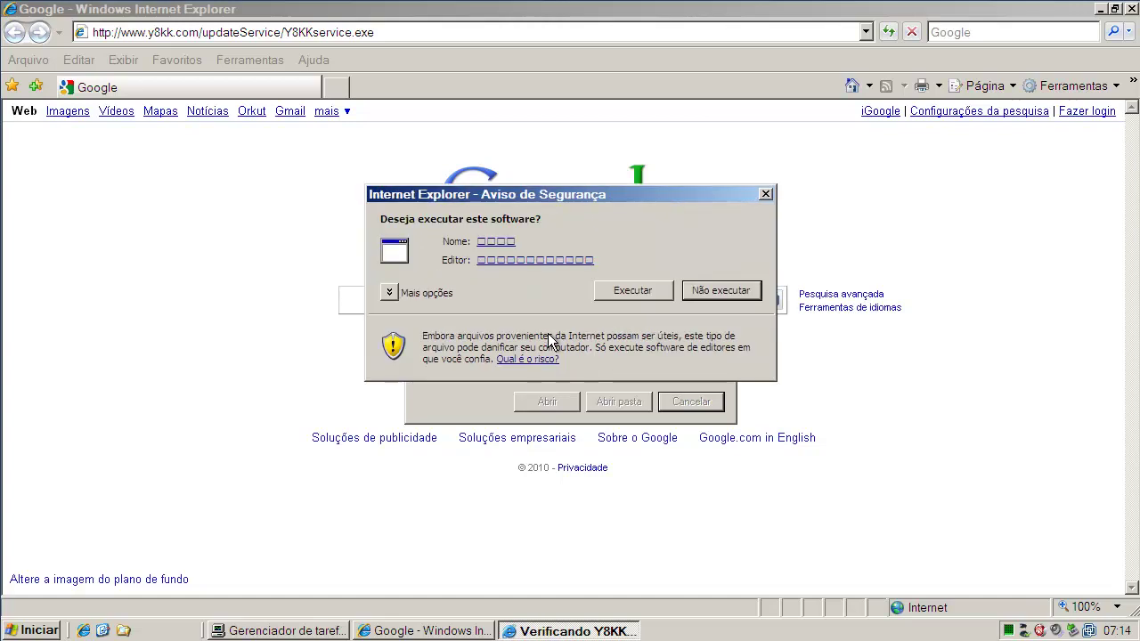
Run Y8KKservice.exe despite the security warning, select its process in Task Manager, and minimise Task Manager.
{"action": "left_click", "coordinate": [634, 291]}
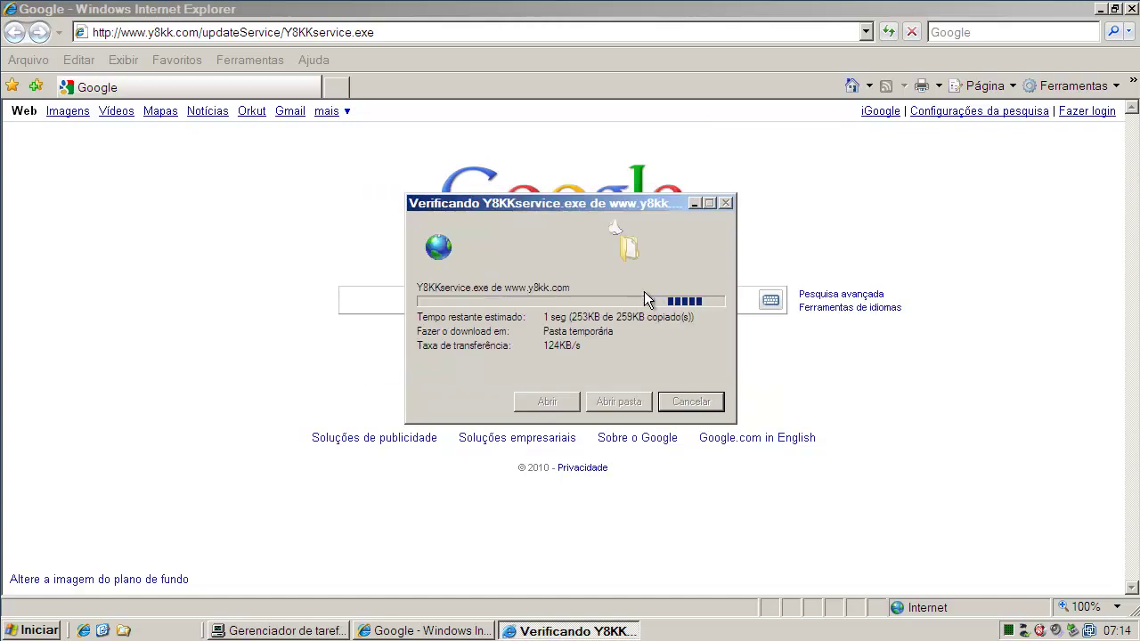
{"action": "left_click", "coordinate": [301, 629]}
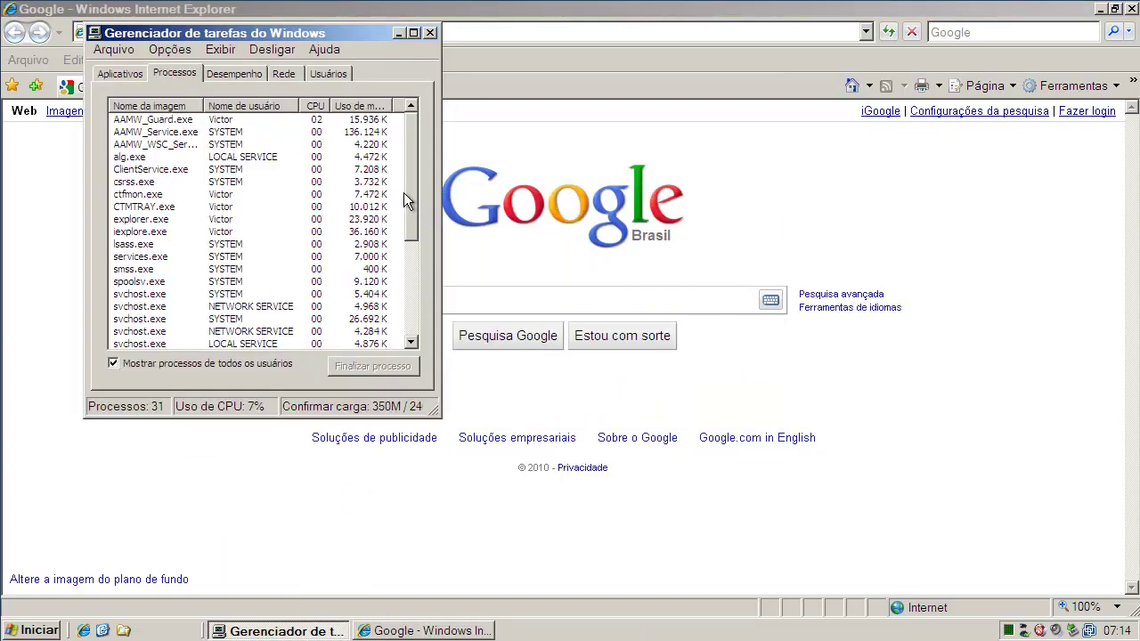
{"action": "left_click_drag", "start_coordinate": [406, 193], "coordinate": [411, 287]}
{"action": "left_click", "coordinate": [140, 331]}
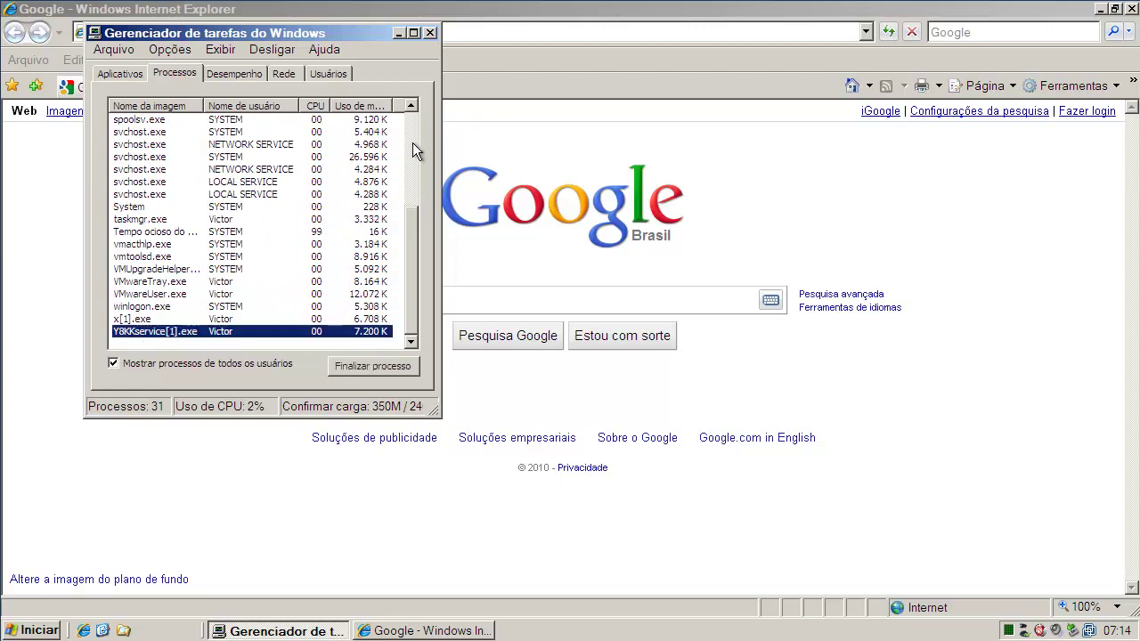
{"action": "left_click", "coordinate": [399, 33]}
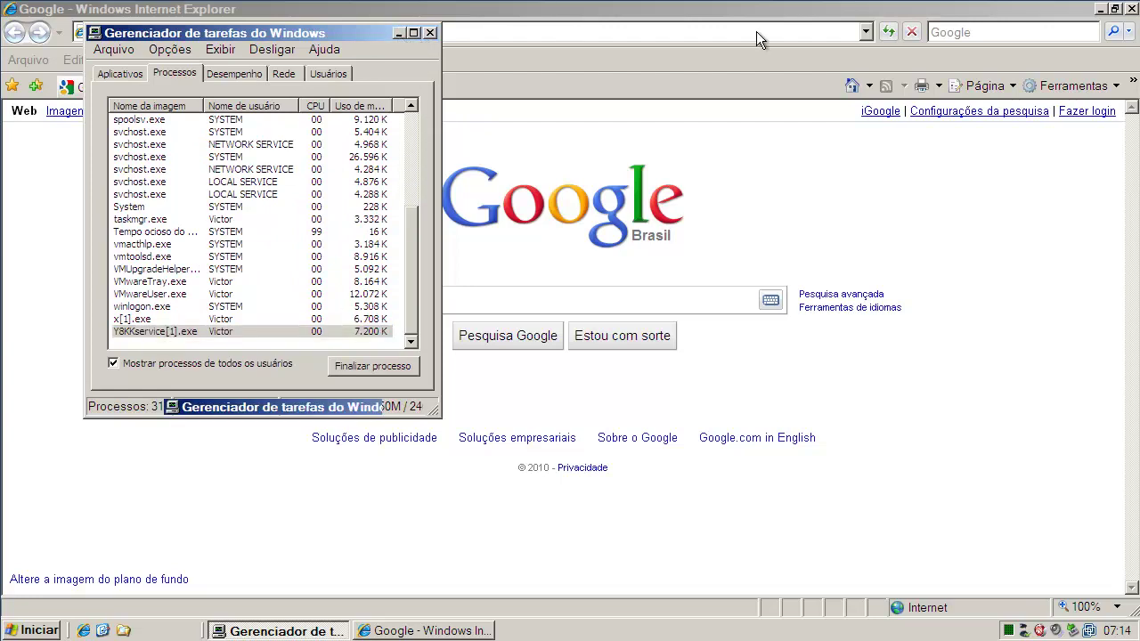
Close Internet Explorer and open the main Ashampoo Anti-Malware program from its guard.
{"action": "left_click", "coordinate": [1129, 9]}
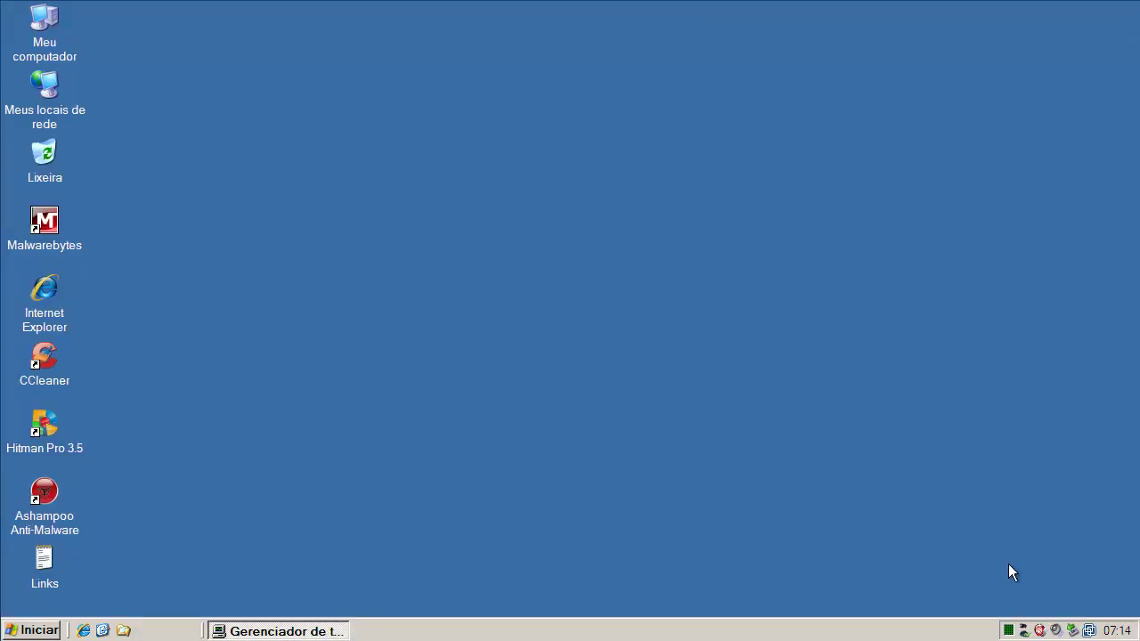
{"action": "right_click", "coordinate": [1025, 631]}
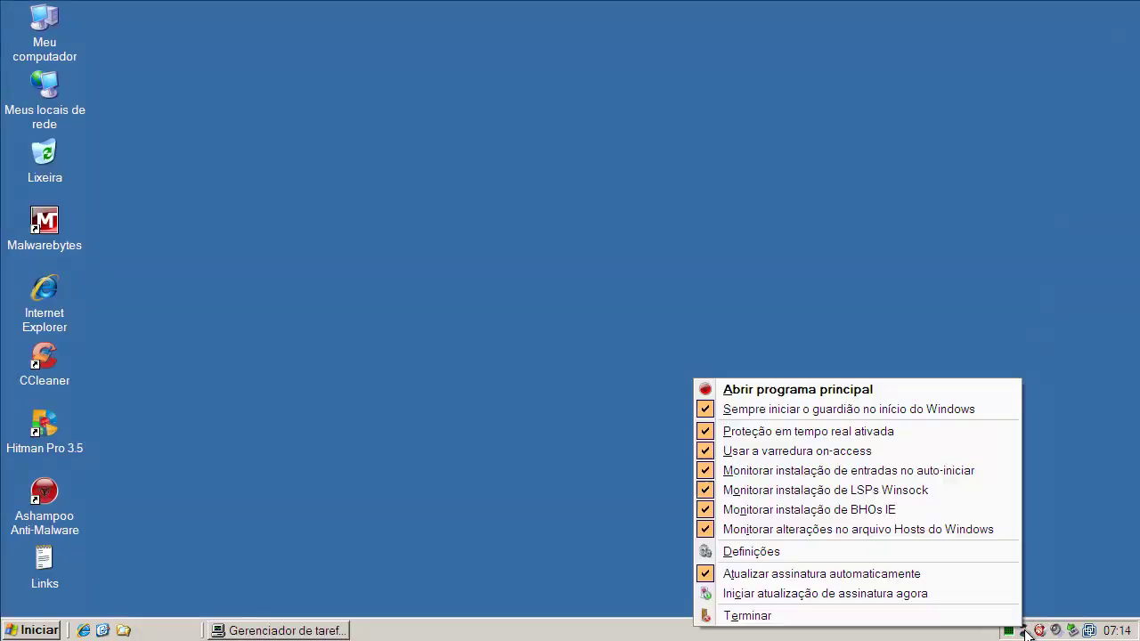
{"action": "left_click", "coordinate": [892, 391]}
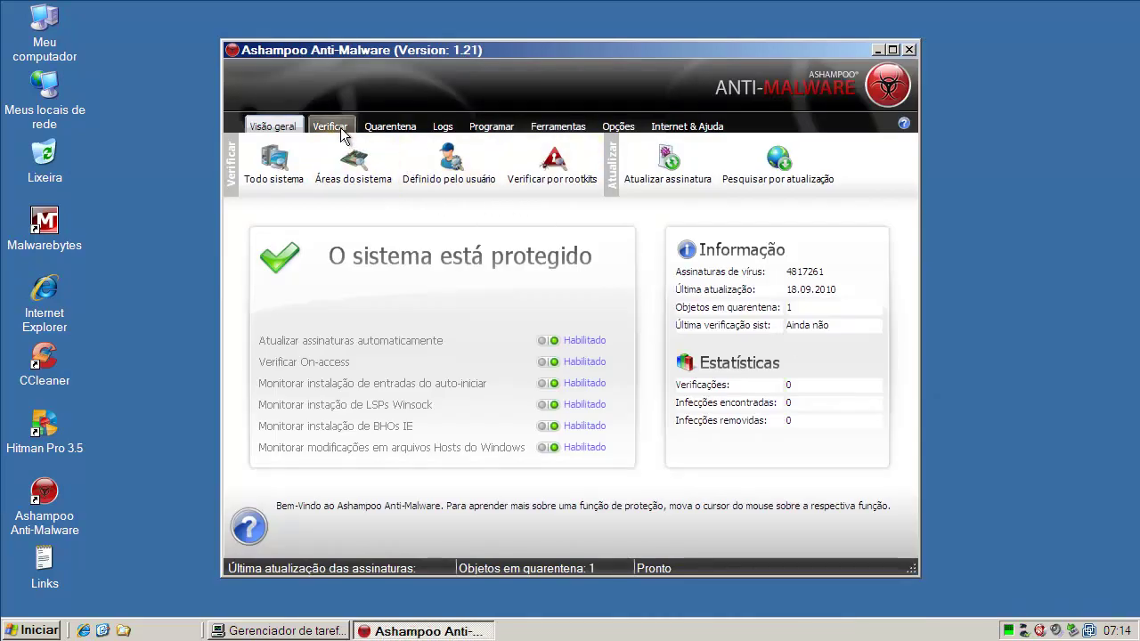
Scan the whole system including all hard drives, and dismiss the application errors raised during the scan.
{"action": "left_click", "coordinate": [313, 130]}
{"action": "left_click", "coordinate": [293, 166]}
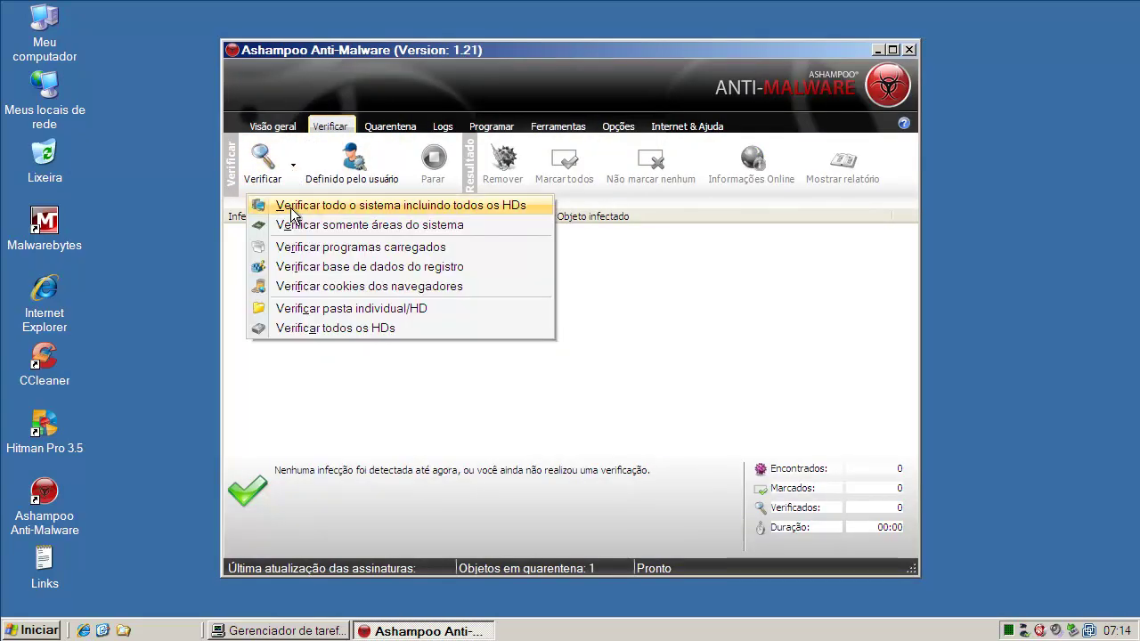
{"action": "left_click", "coordinate": [291, 207]}
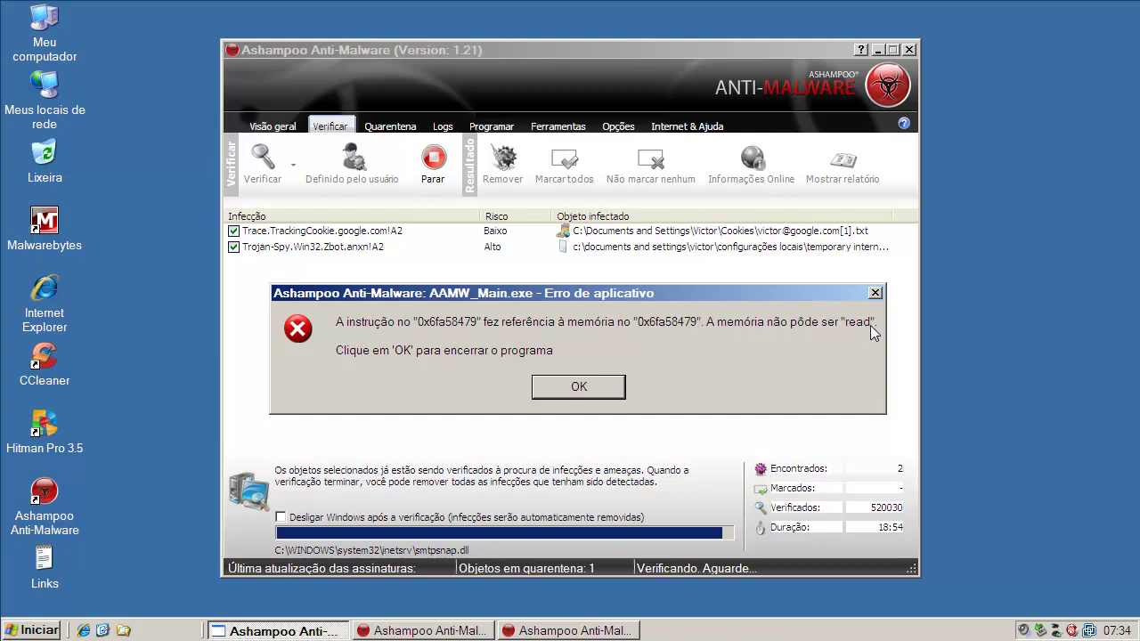
{"action": "left_click", "coordinate": [602, 391]}
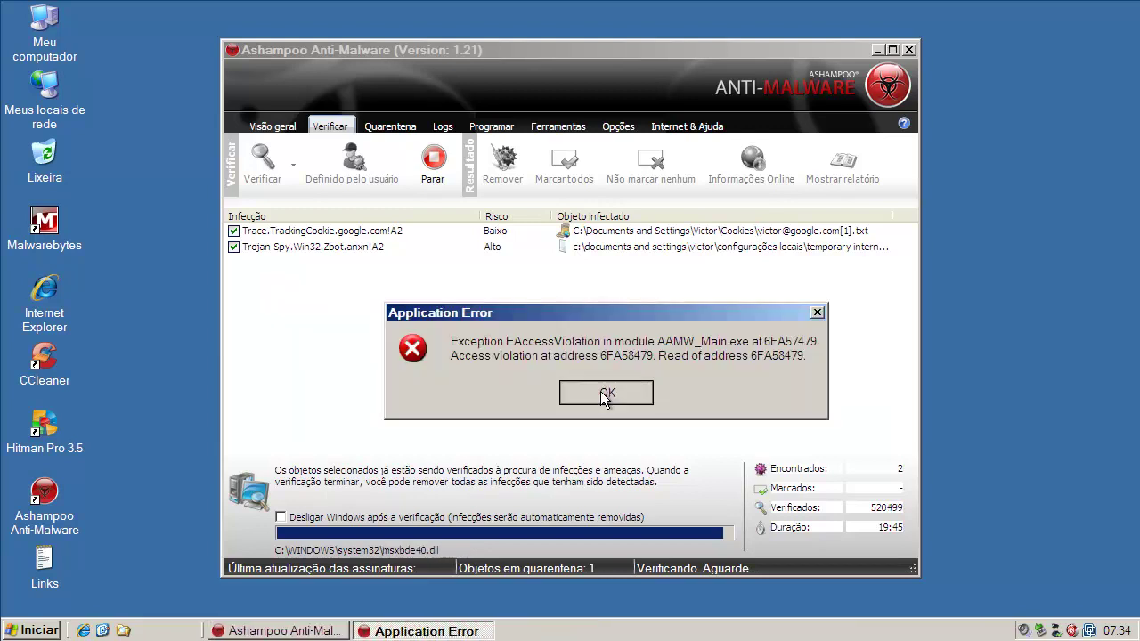
{"action": "left_click", "coordinate": [601, 392]}
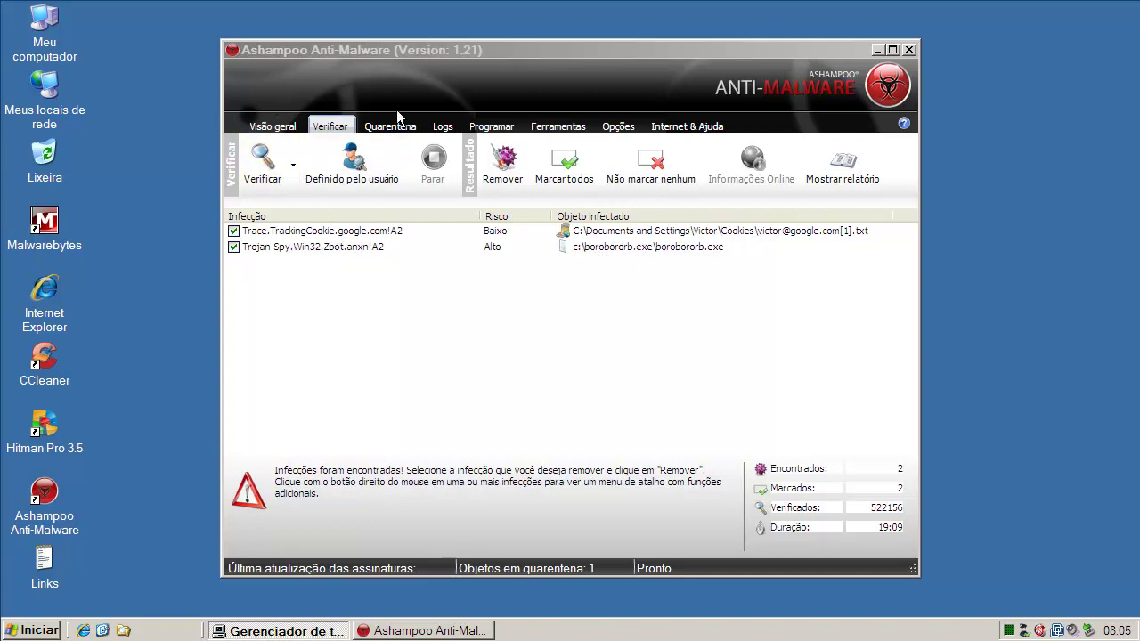
Remove all the marked infections from the scan results and close Ashampoo Anti-Malware.
{"action": "left_click", "coordinate": [510, 169]}
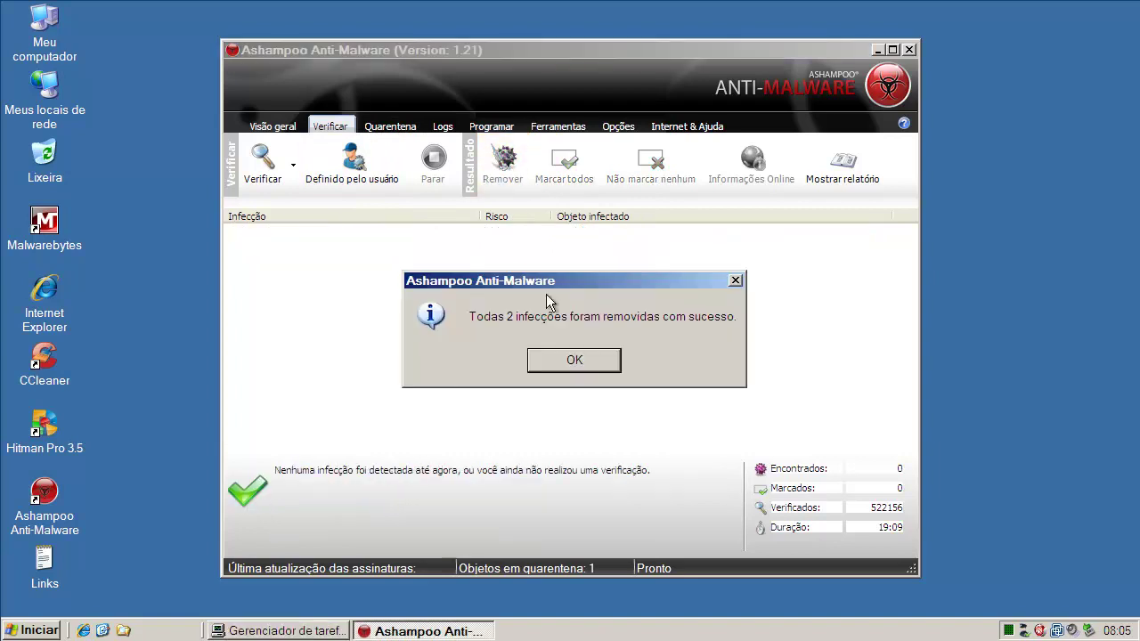
{"action": "left_click", "coordinate": [572, 369]}
{"action": "left_click", "coordinate": [533, 365]}
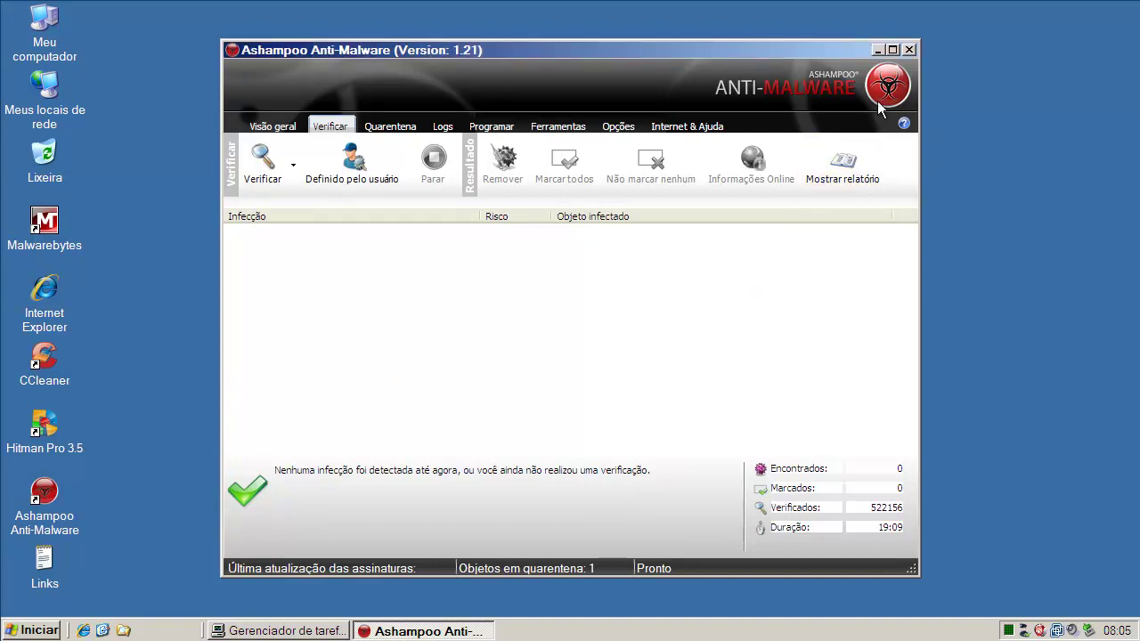
{"action": "left_click", "coordinate": [909, 51]}
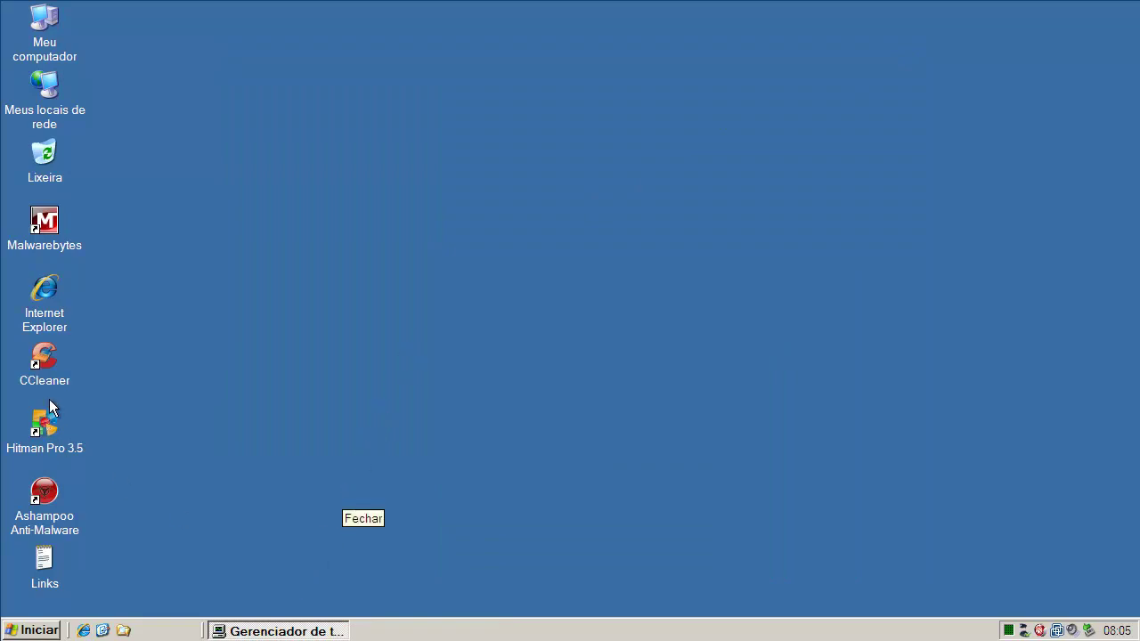
Switch to CCleaner, run the cleanup with the current selections, and close the program.
{"action": "double_click", "coordinate": [43, 361]}
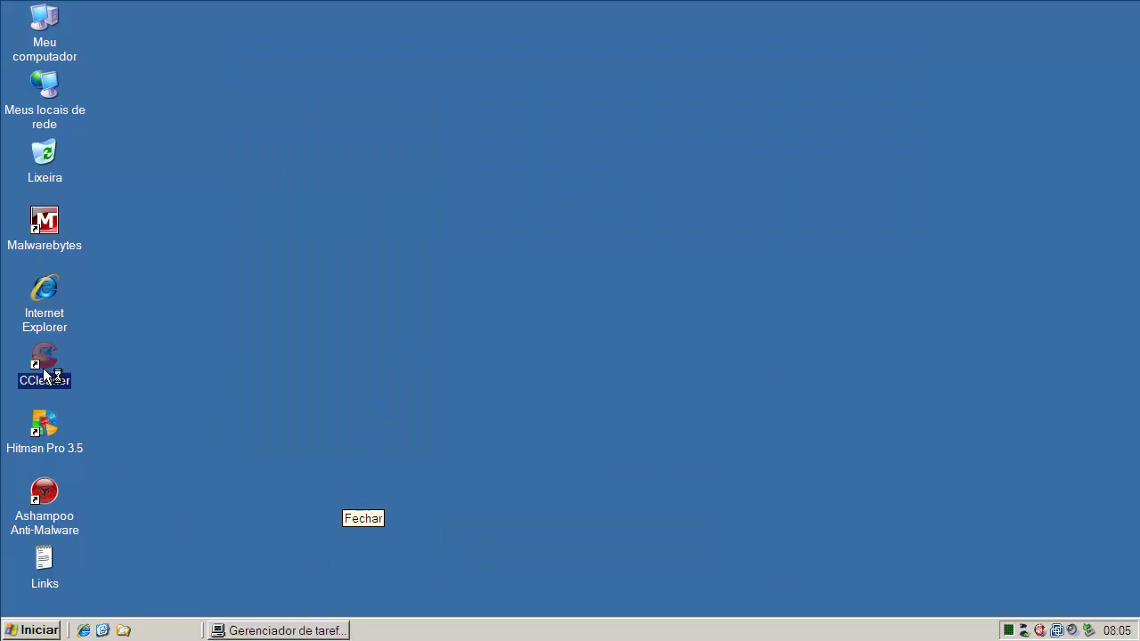
{"action": "left_click", "coordinate": [777, 464]}
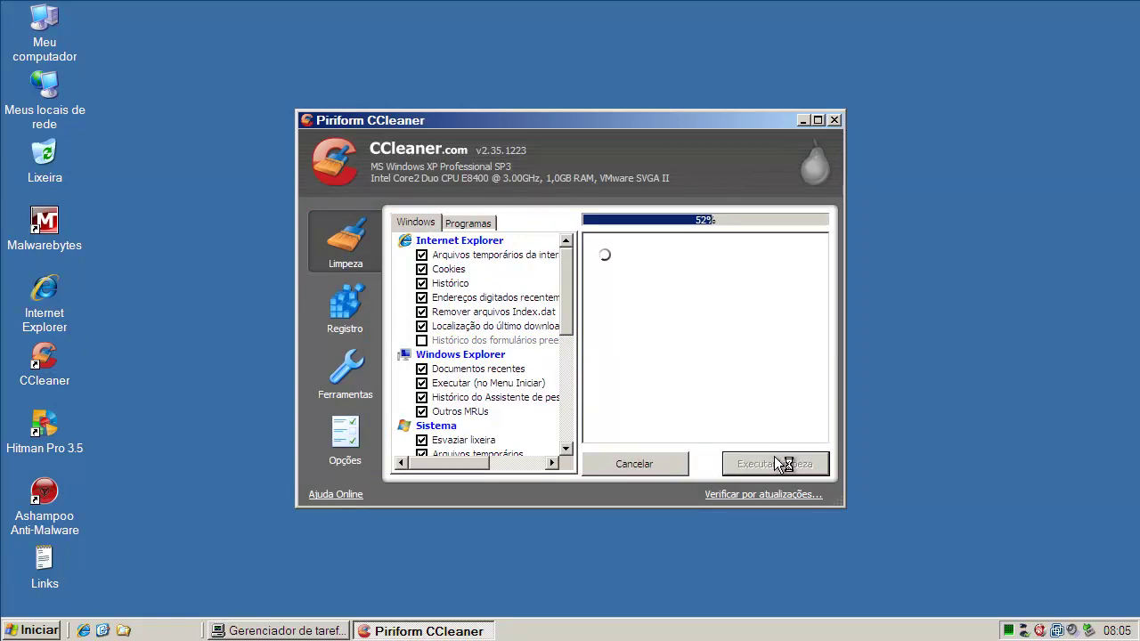
{"action": "key", "text": "Return"}
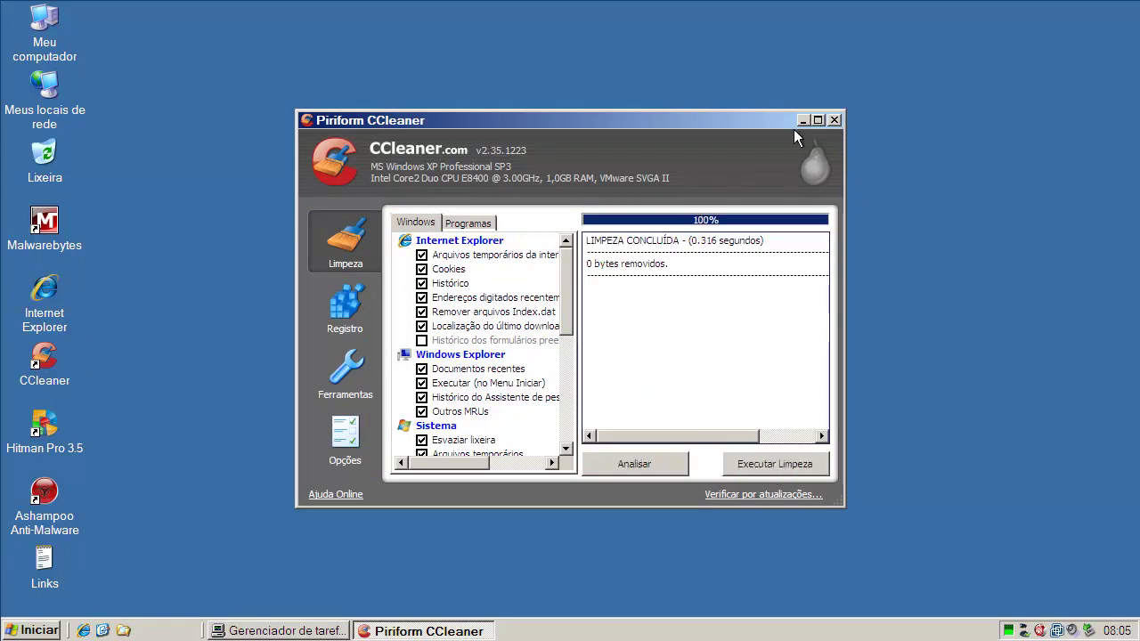
{"action": "left_click", "coordinate": [834, 120]}
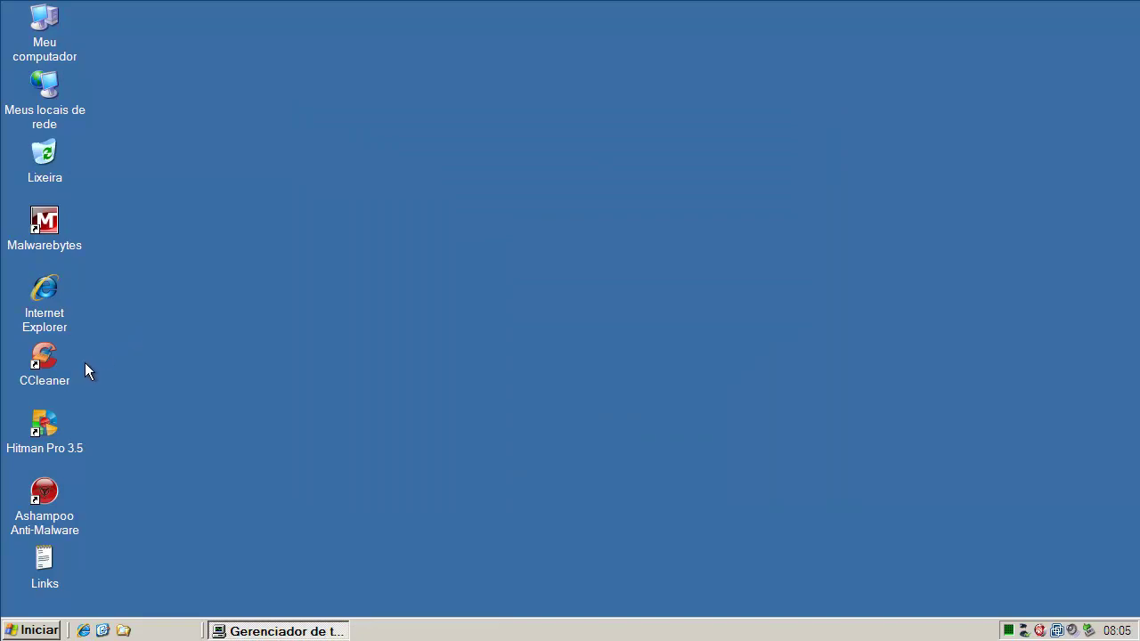
Switch to Malwarebytes' Anti-Malware, visit its update page, and complete a quick scan.
{"action": "double_click", "coordinate": [45, 223]}
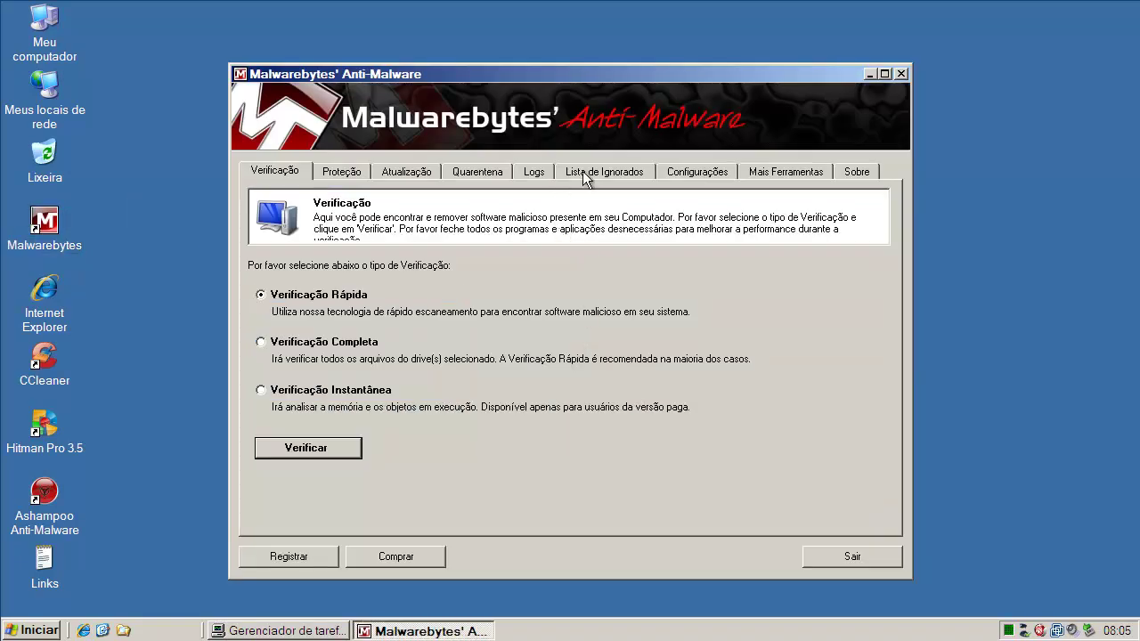
{"action": "left_click", "coordinate": [405, 172]}
{"action": "left_click", "coordinate": [361, 348]}
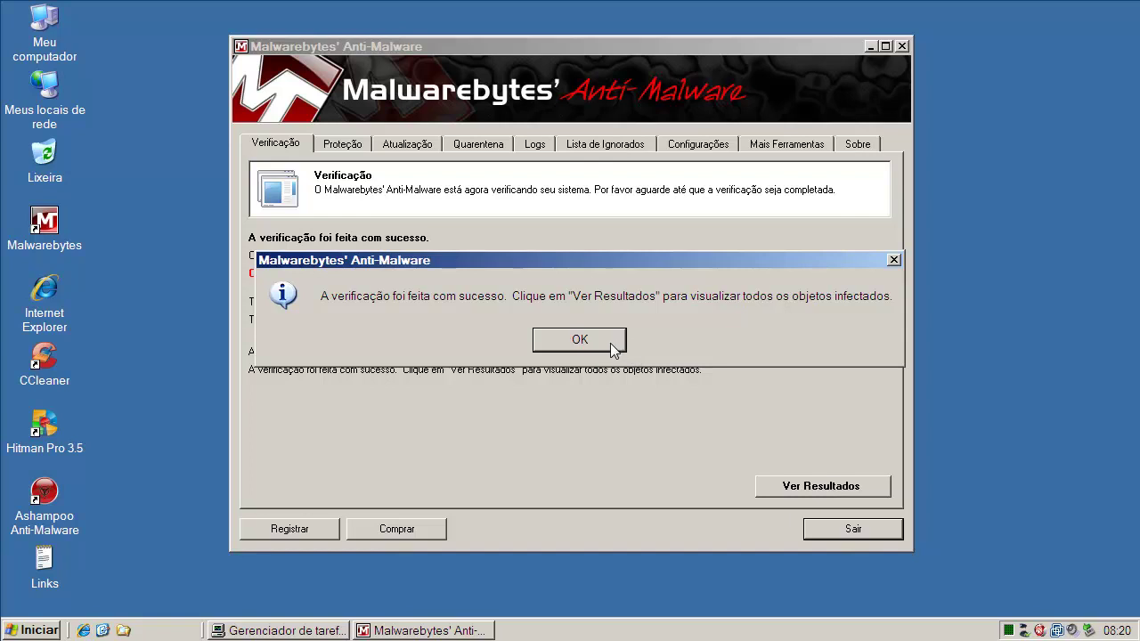
{"action": "left_click", "coordinate": [597, 342]}
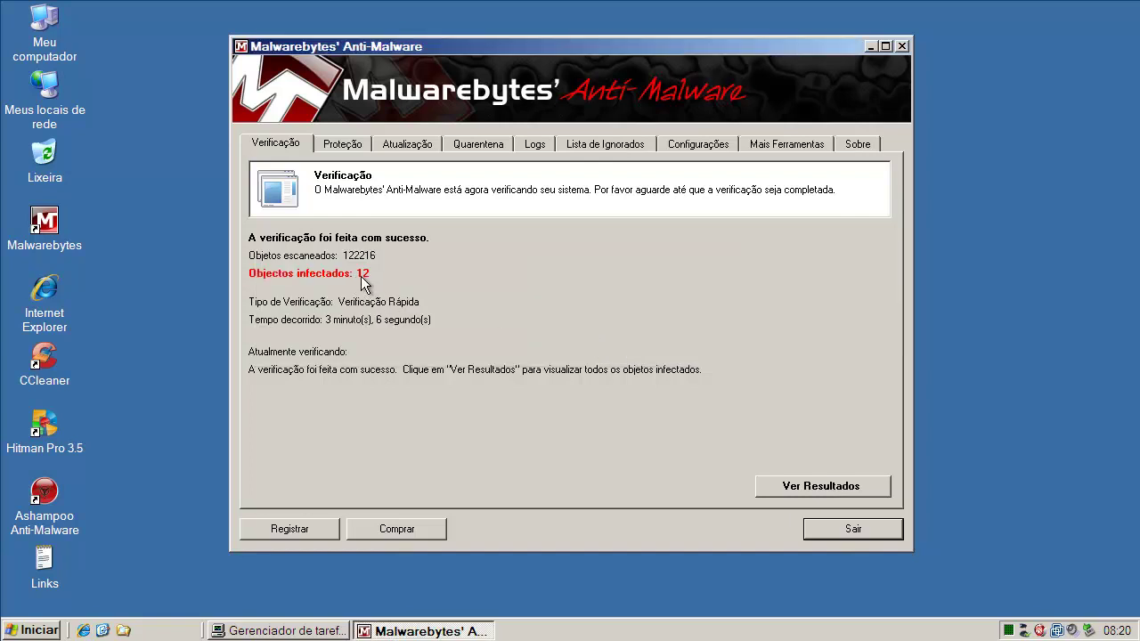
Show the scan results with a wider Fabricante column, then remove all the marked items and restart the computer.
{"action": "left_click", "coordinate": [792, 488]}
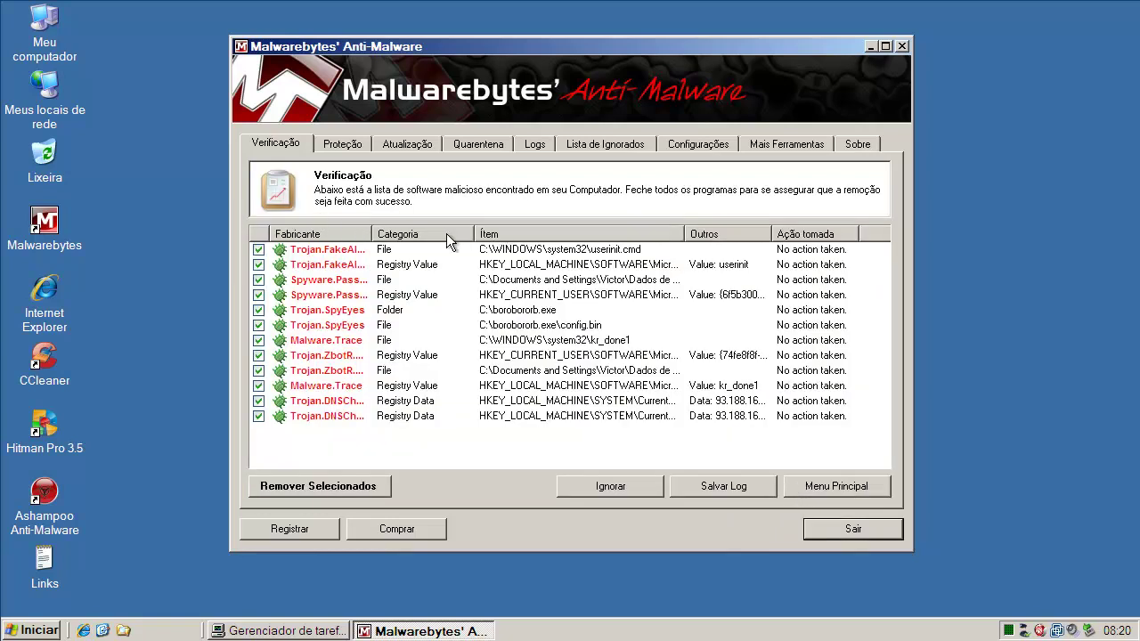
{"action": "left_click_drag", "start_coordinate": [372, 234], "coordinate": [462, 235]}
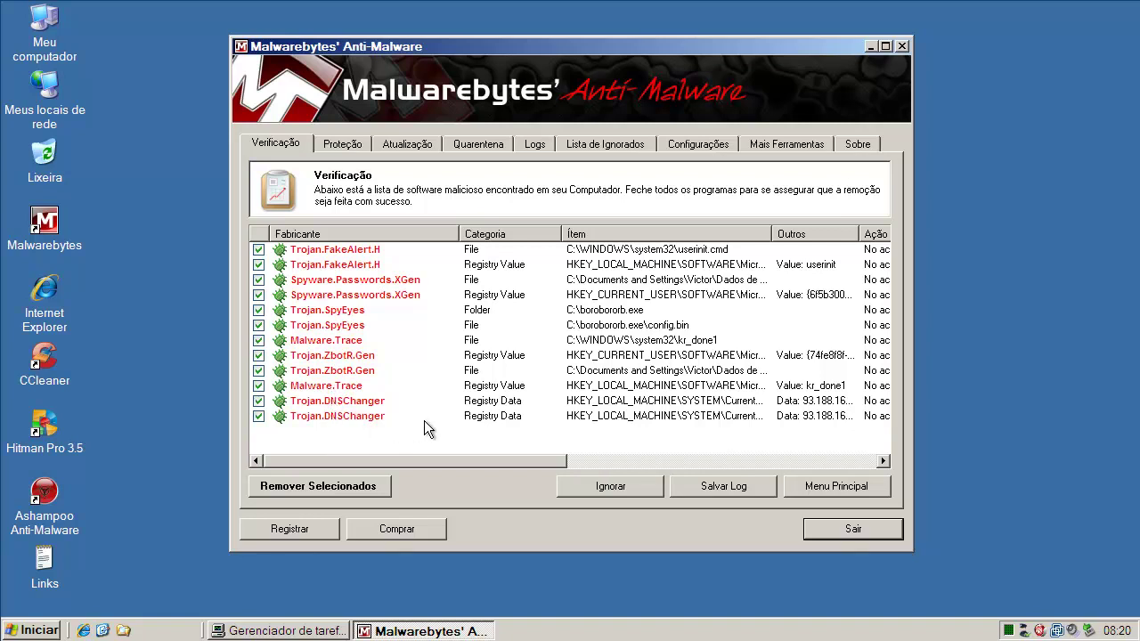
{"action": "left_click", "coordinate": [332, 485]}
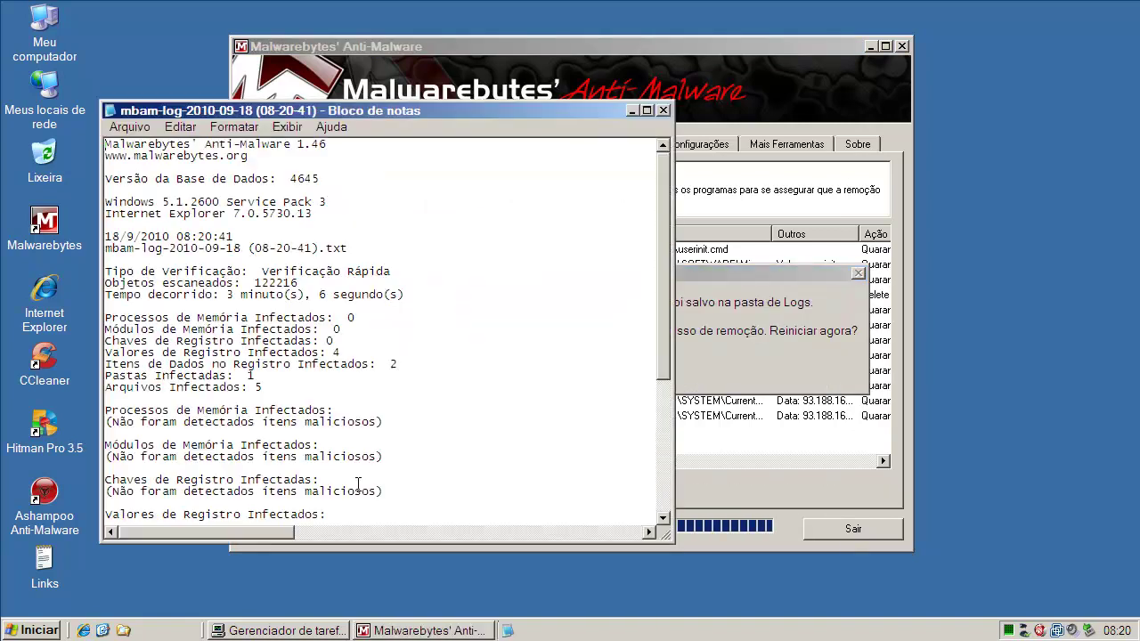
{"action": "left_click", "coordinate": [661, 112]}
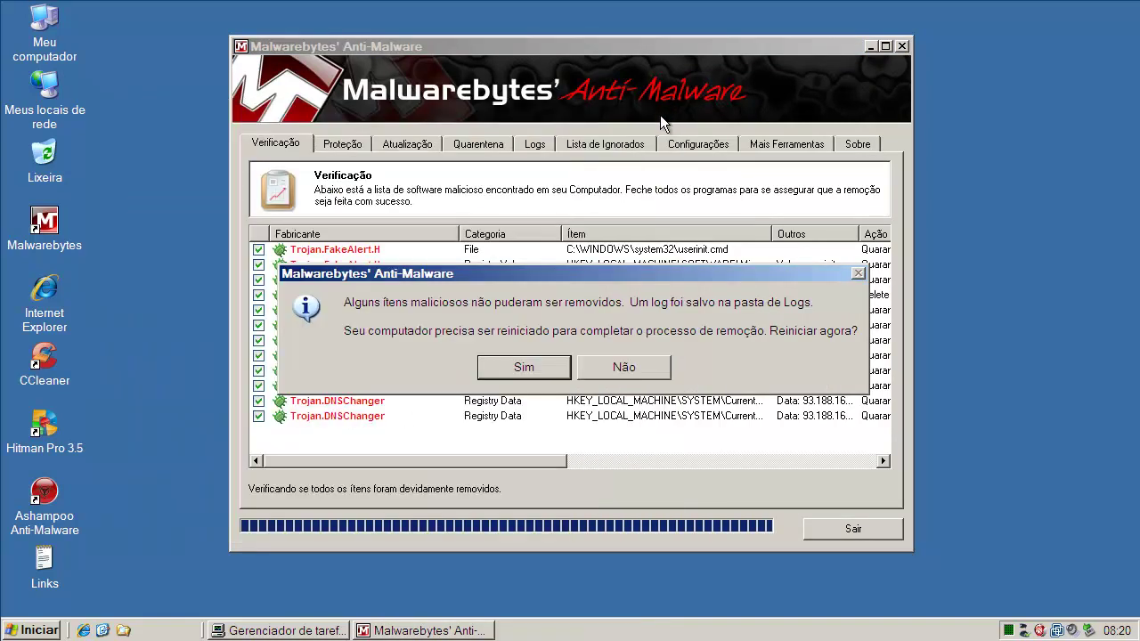
{"action": "left_click", "coordinate": [526, 370]}
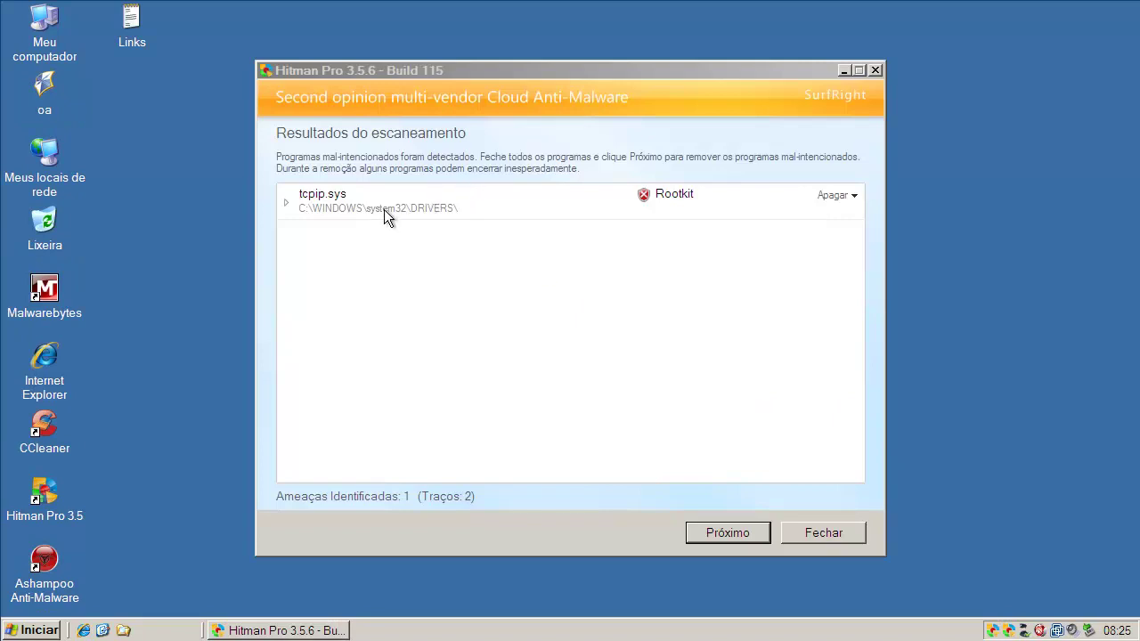
Try to remove the tcpip.sys rootkit in Hitman Pro, cancel the product activation, and close the program.
{"action": "left_click", "coordinate": [410, 202]}
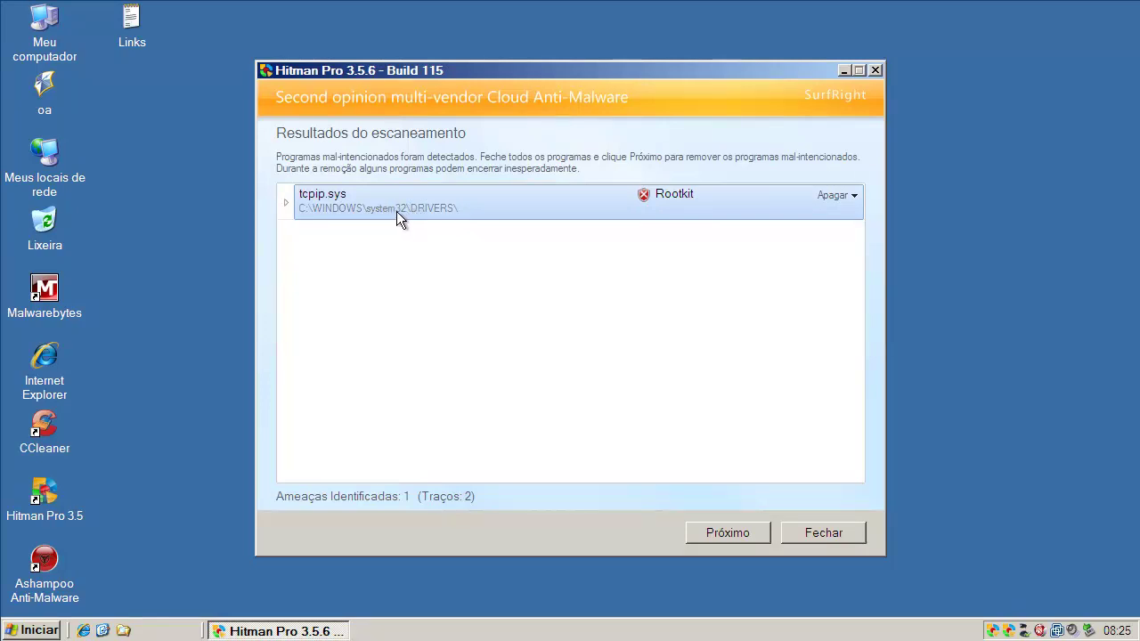
{"action": "left_click", "coordinate": [757, 532]}
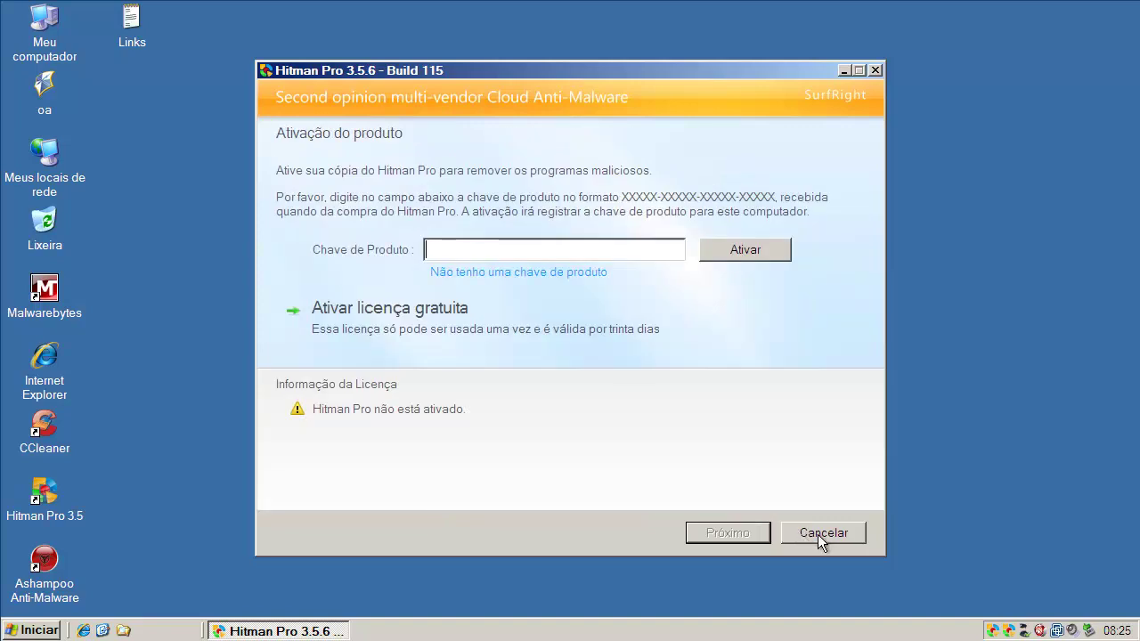
{"action": "left_click", "coordinate": [745, 251]}
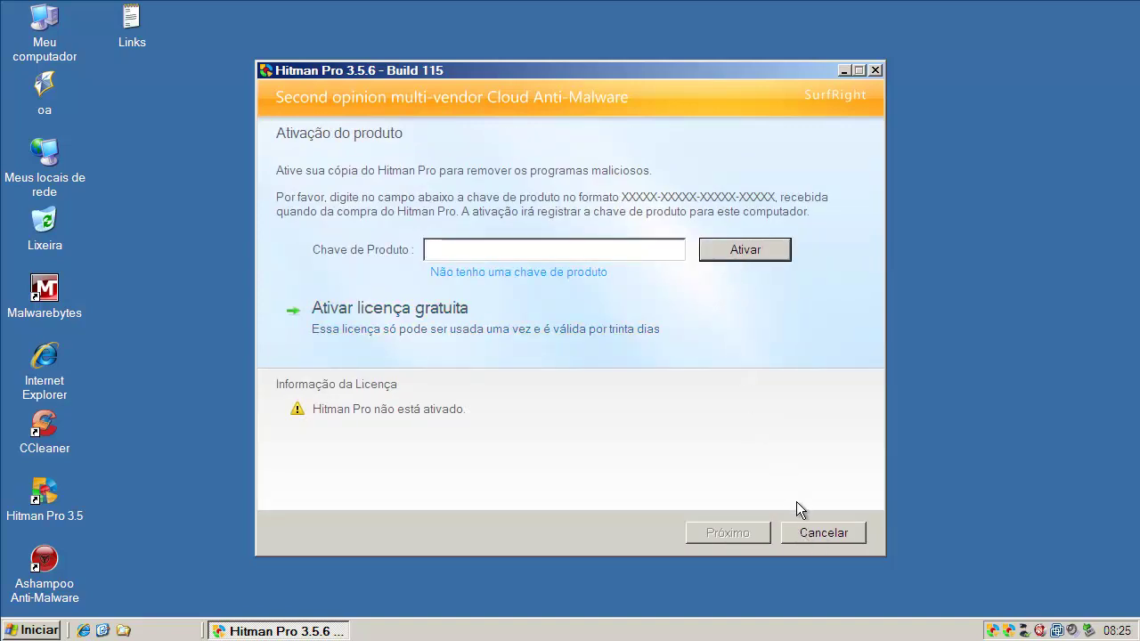
{"action": "left_click", "coordinate": [802, 533]}
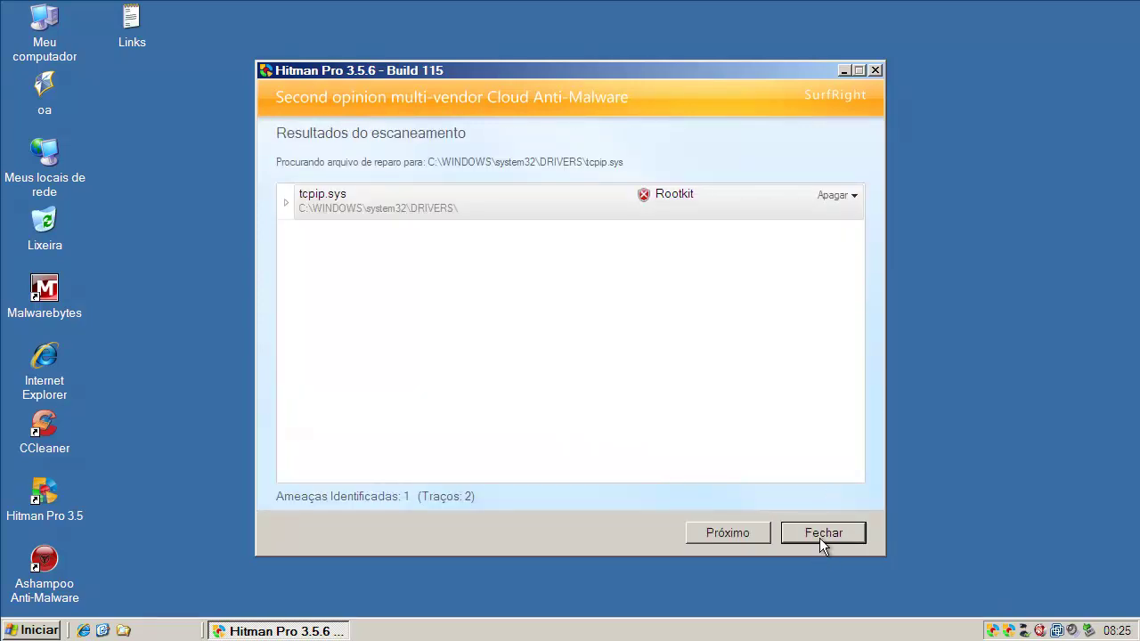
{"action": "left_click", "coordinate": [821, 539]}
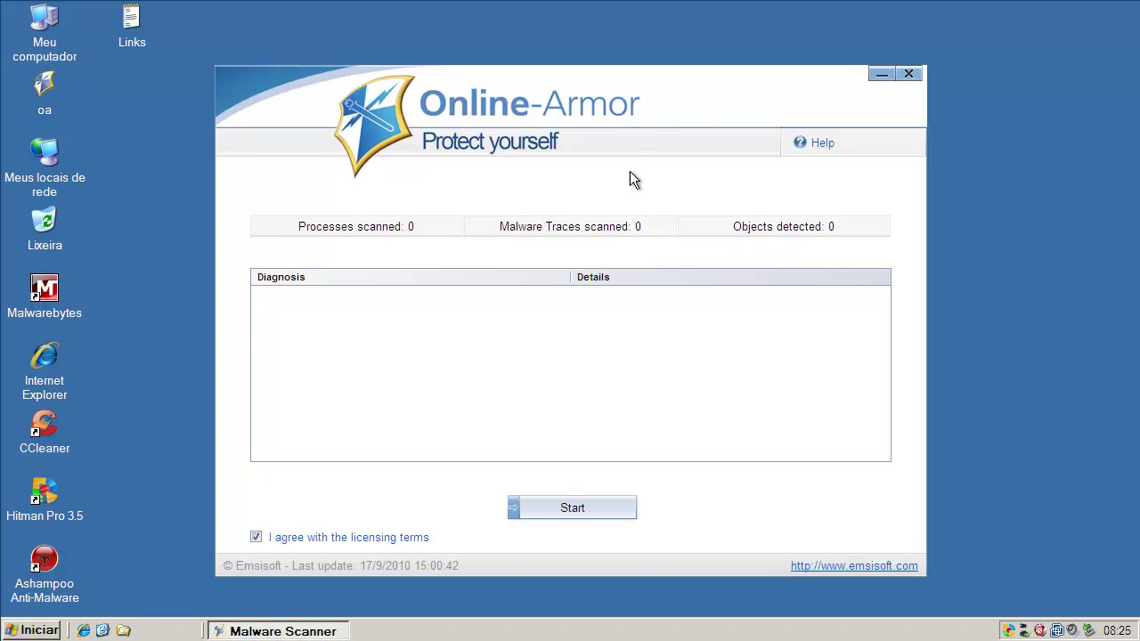
Run the Online Armor malware scan and close the scanner.
{"action": "left_click", "coordinate": [570, 508]}
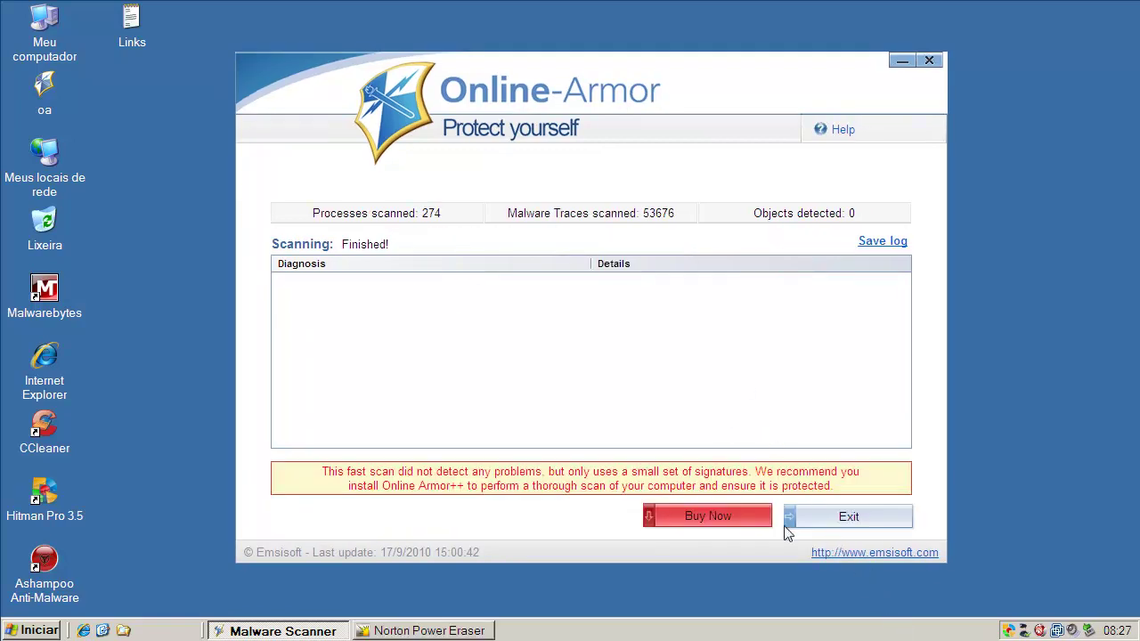
{"action": "left_click", "coordinate": [931, 58]}
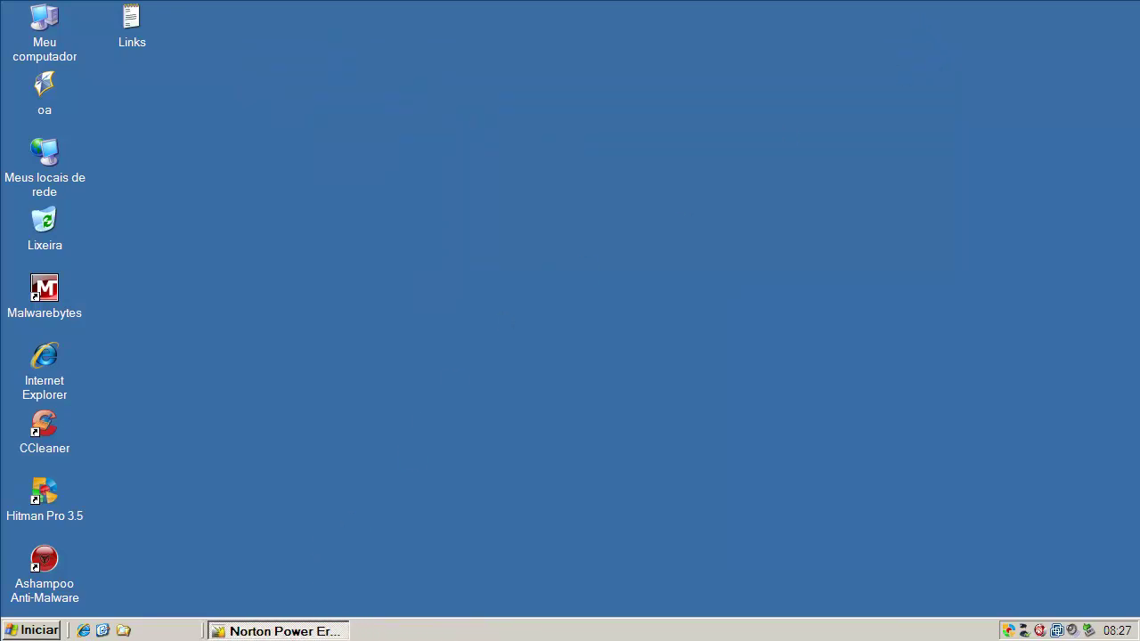
Switch to Norton Power Eraser, scan the computer for risks, and close the program without applying corrections.
{"action": "left_click", "coordinate": [300, 632]}
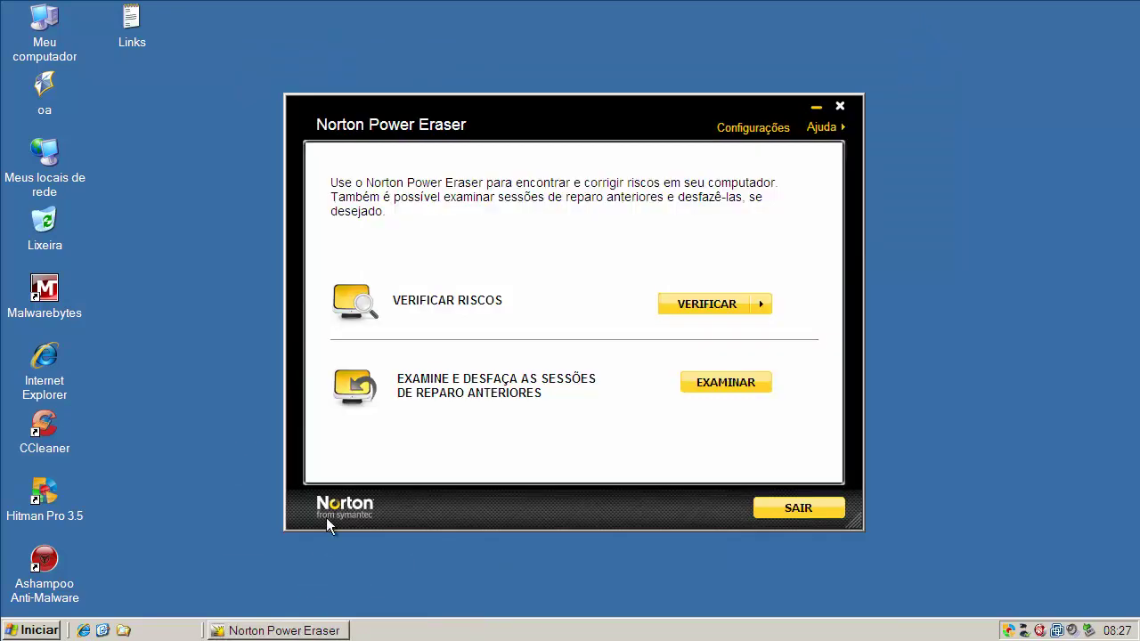
{"action": "left_click", "coordinate": [690, 306]}
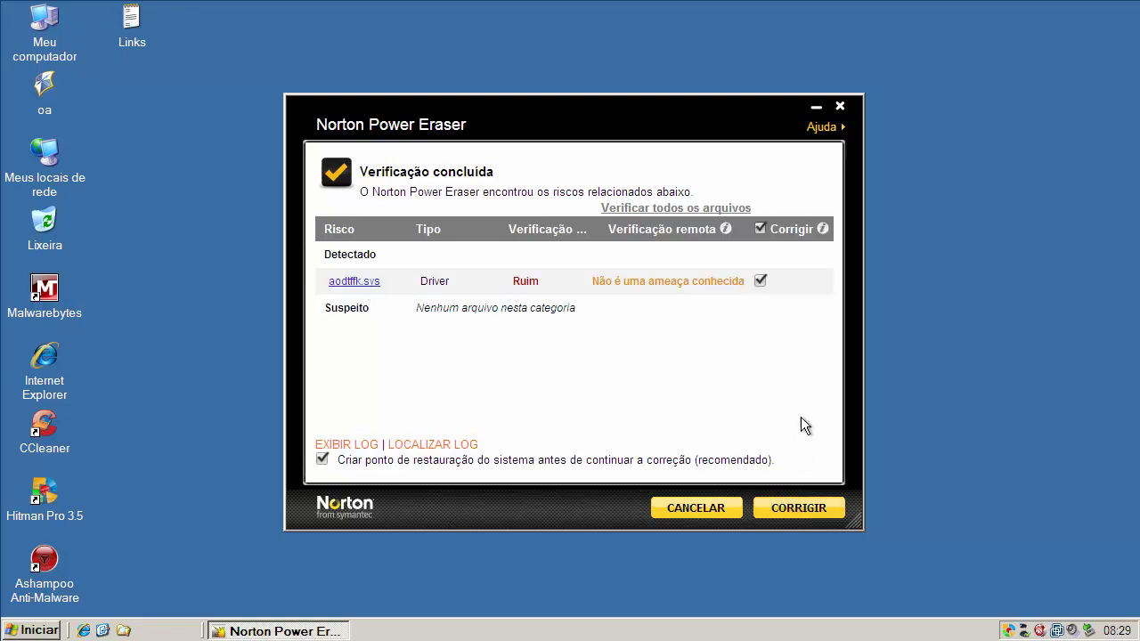
{"action": "left_click", "coordinate": [841, 107]}
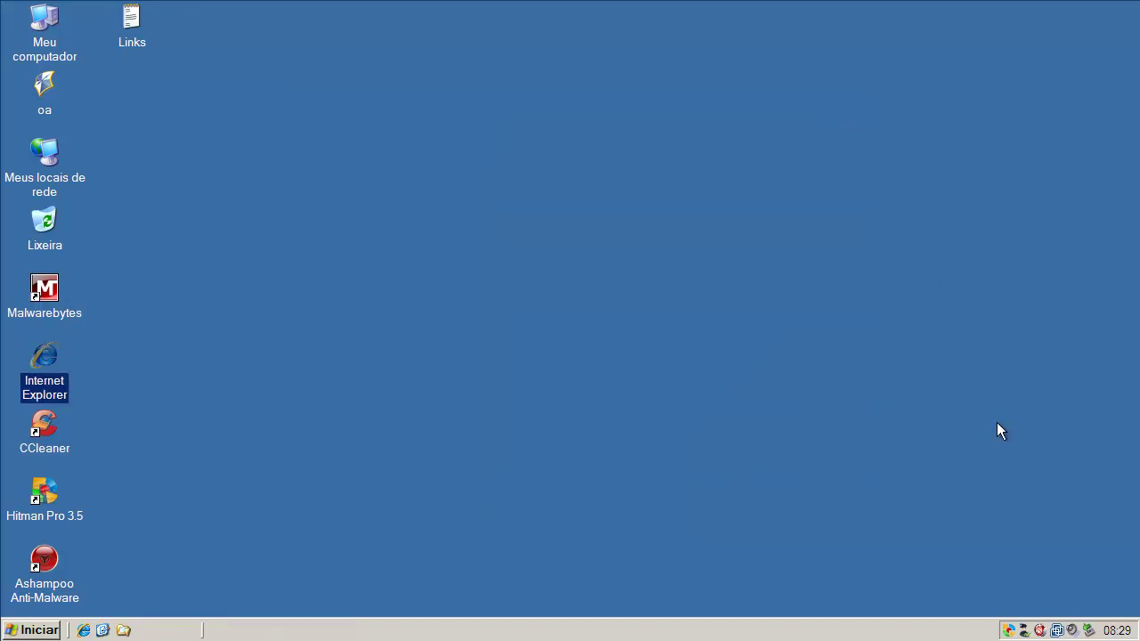
Open the main Ashampoo Anti-Malware program from its guard.
{"action": "right_click", "coordinate": [1031, 632]}
{"action": "left_click", "coordinate": [776, 389]}
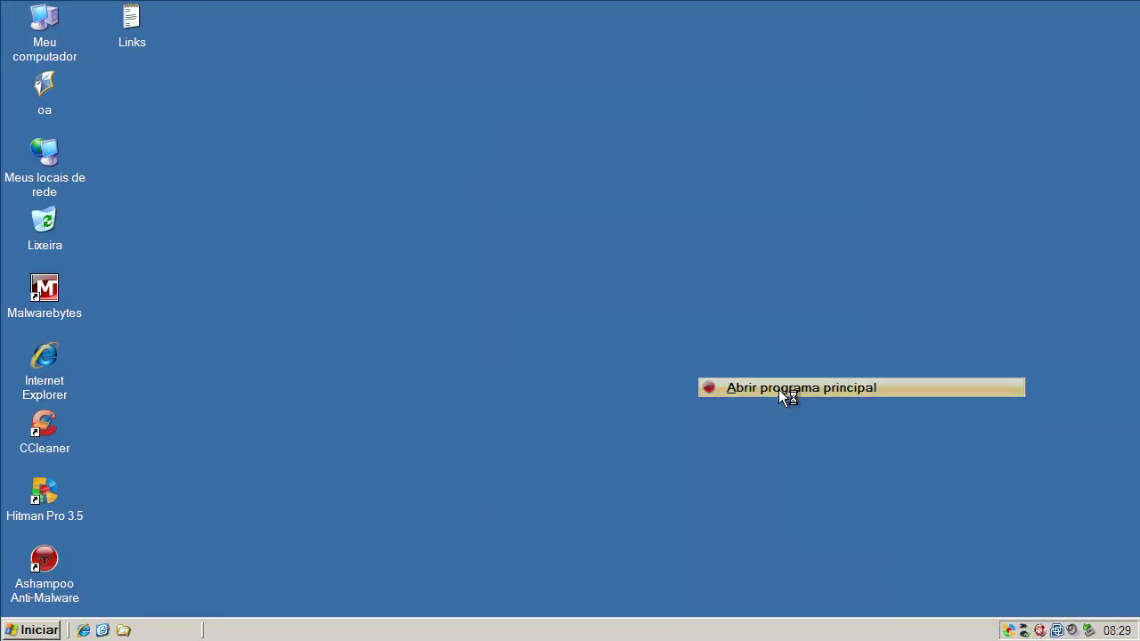